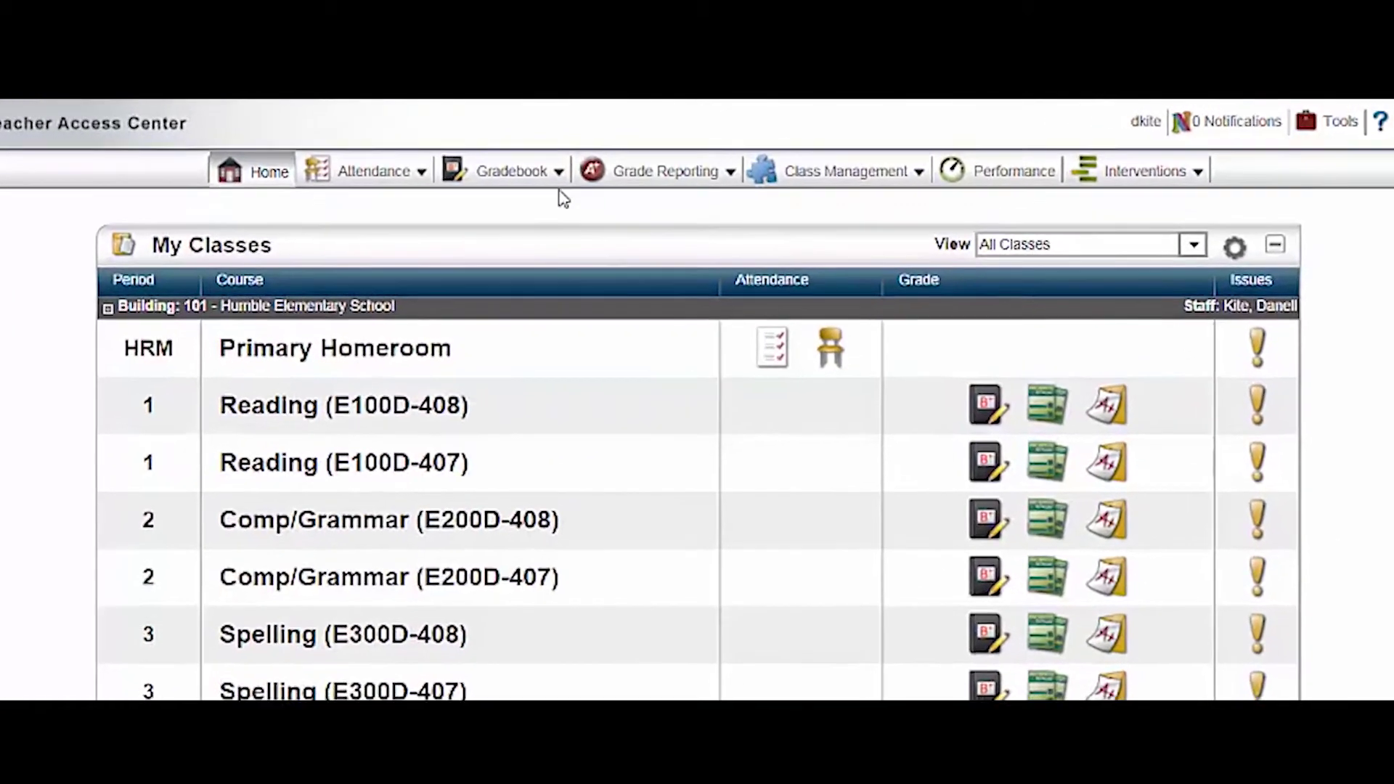
# Step: Show the Categories tab of Reading (E100D-408) Gradebook Setup, listing W - All Work at 100
pyautogui.click(578, 159)
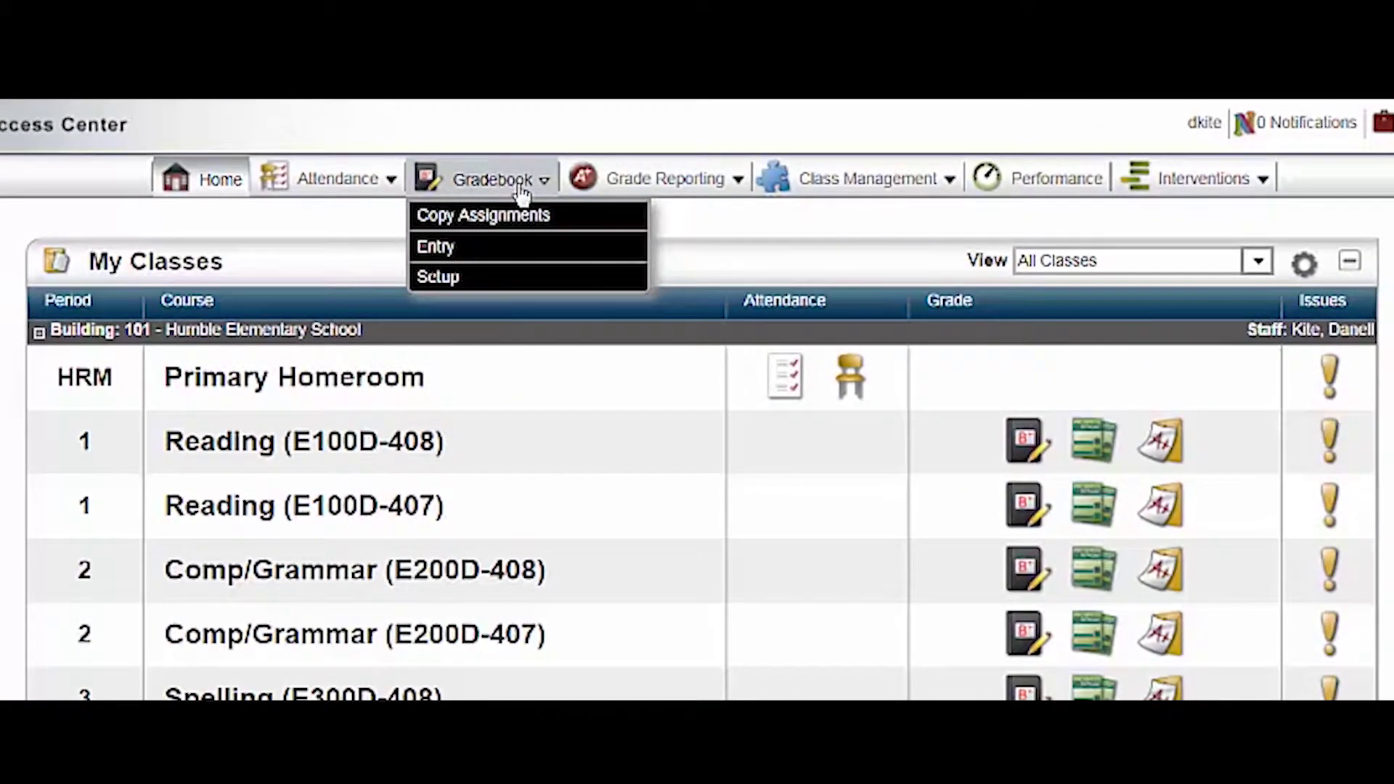
pyautogui.click(481, 294)
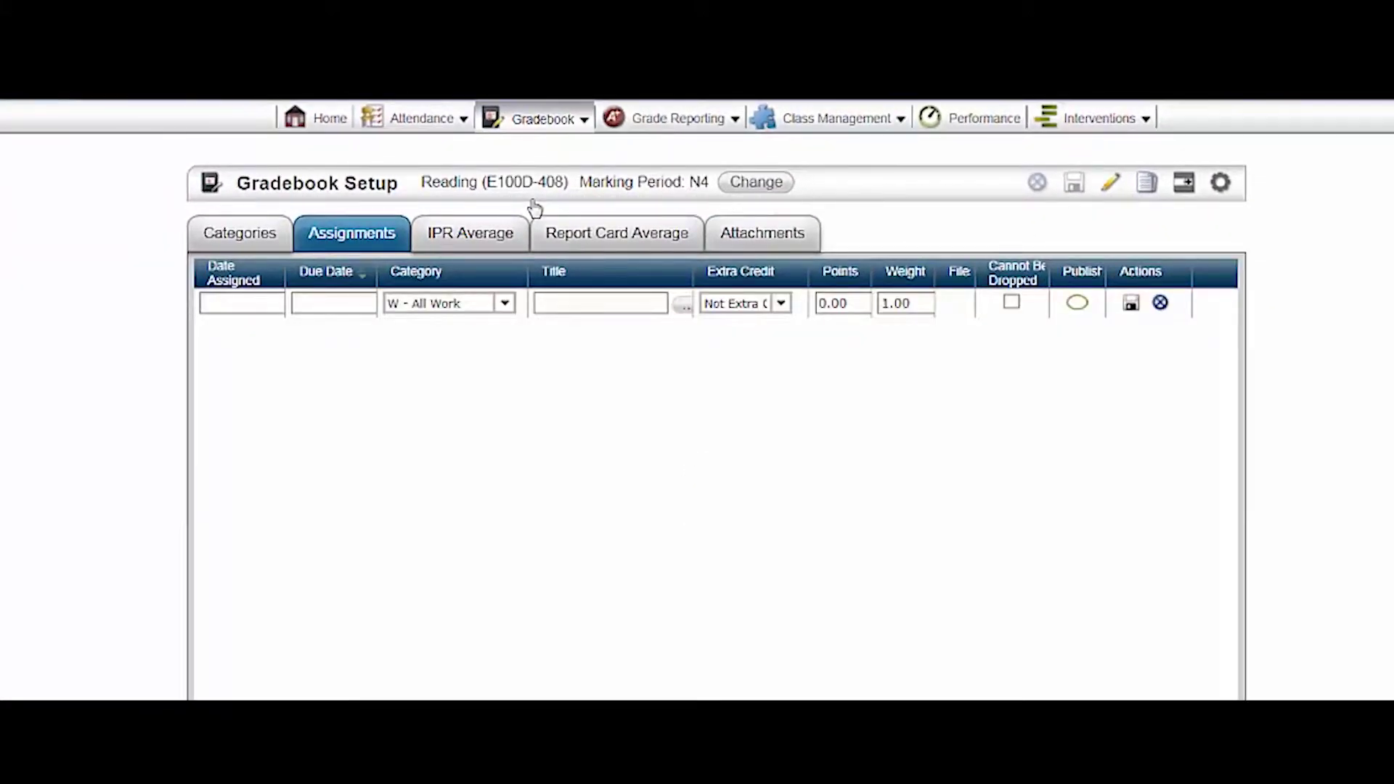
pyautogui.click(218, 239)
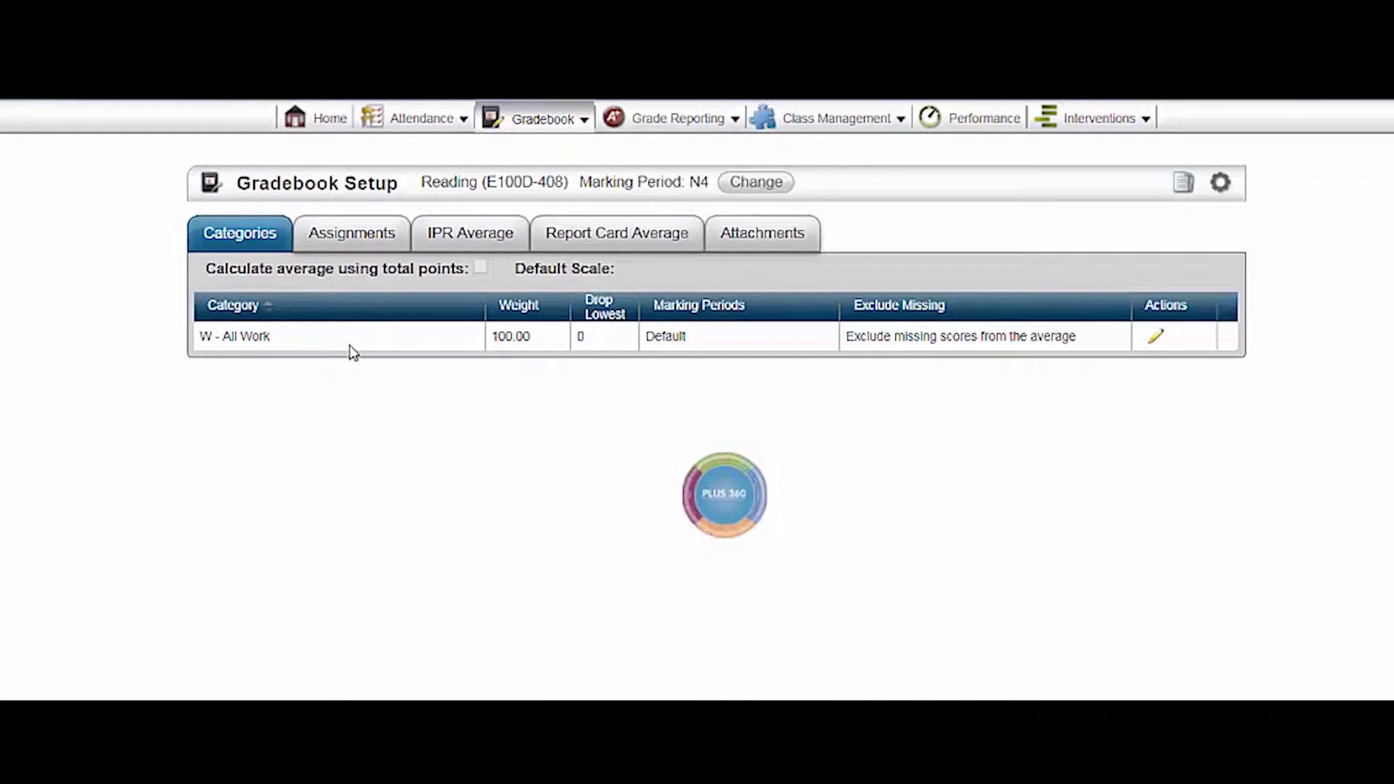
# Step: Set W - All Work to Drop Lowest 1, keep missing scores excluded, and submit
pyautogui.click(1155, 337)
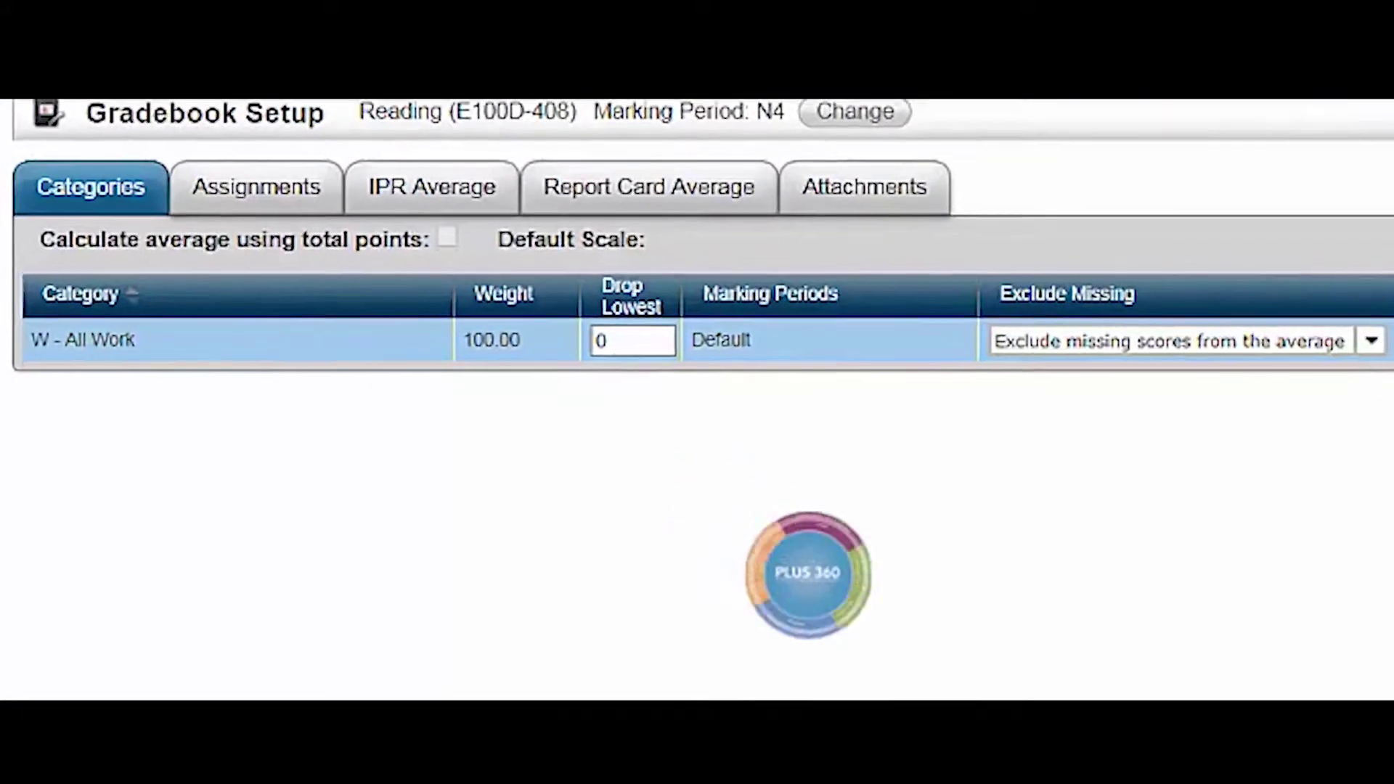
pyautogui.click(632, 345)
pyautogui.moveTo(633, 345); pyautogui.dragTo(604, 321)
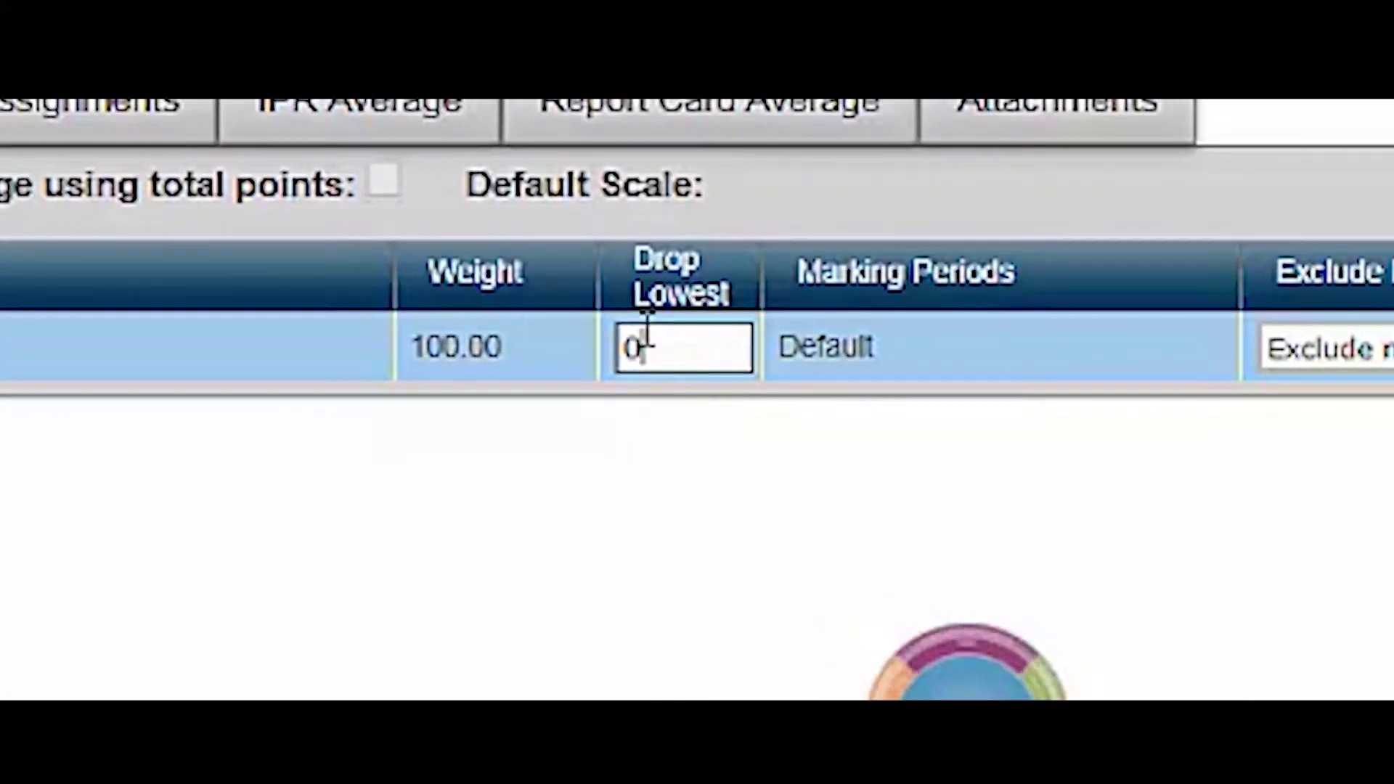
pyautogui.write('1')
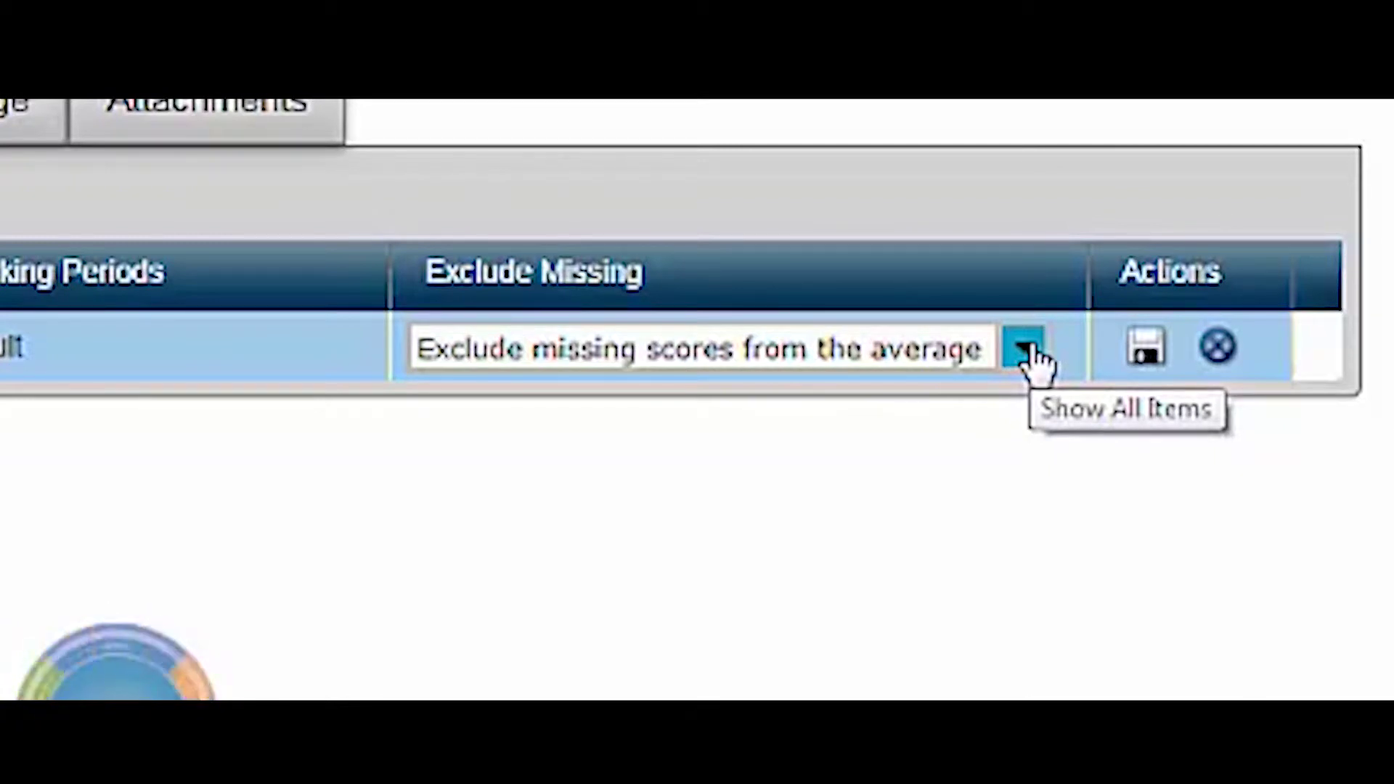
pyautogui.click(1027, 350)
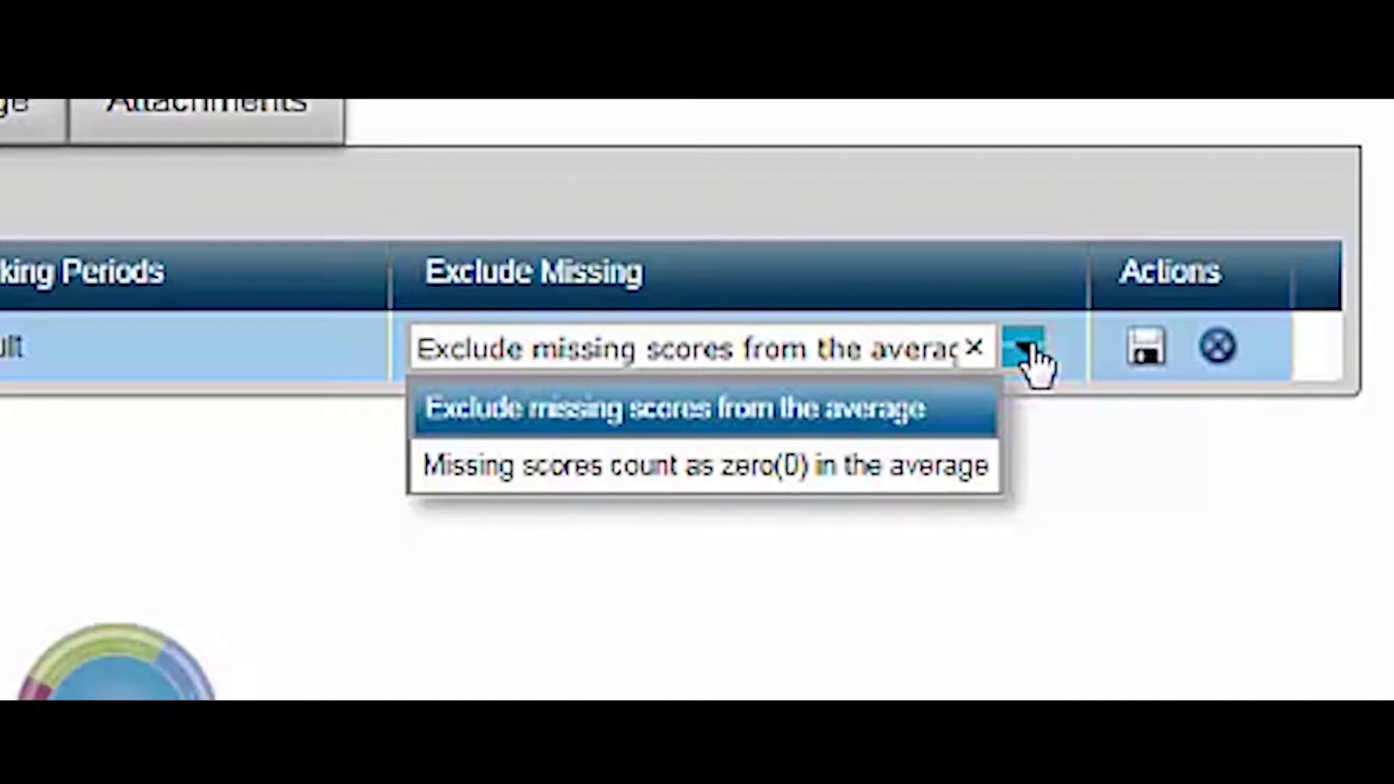
pyautogui.click(1163, 552)
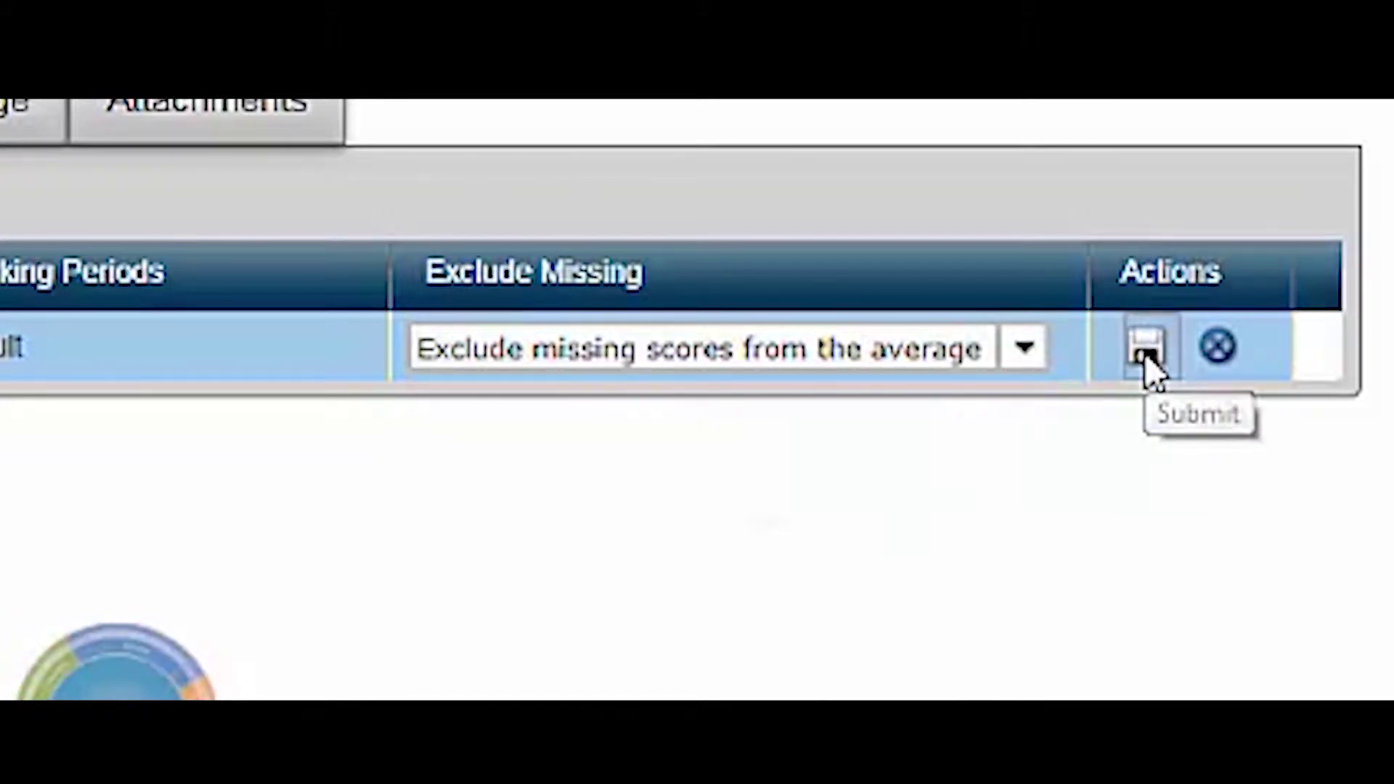
pyautogui.click(1234, 353)
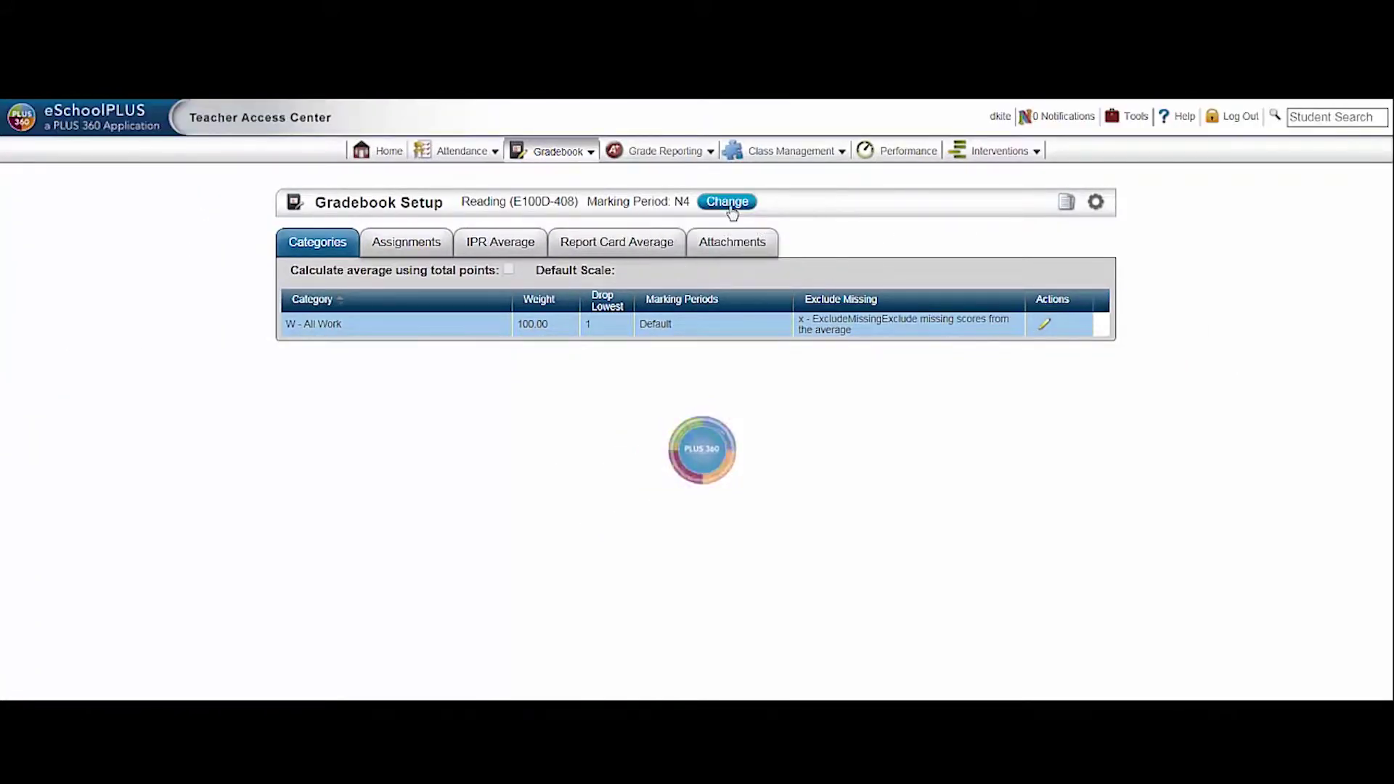
# Step: Dismiss the Save Changes prompt and reopen Reading (E100D-408) Gradebook Setup on Assignments
pyautogui.click(728, 202)
pyautogui.click(744, 498)
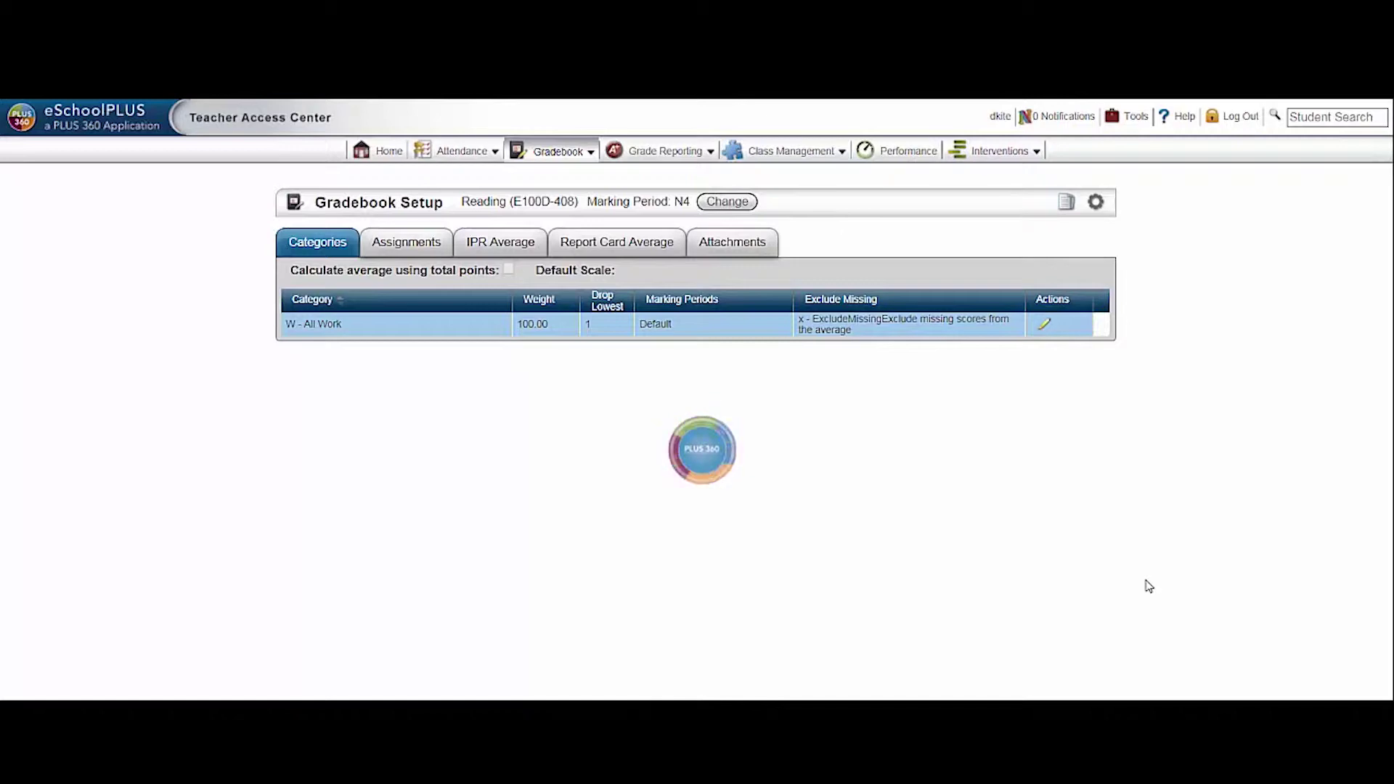
pyautogui.click(377, 150)
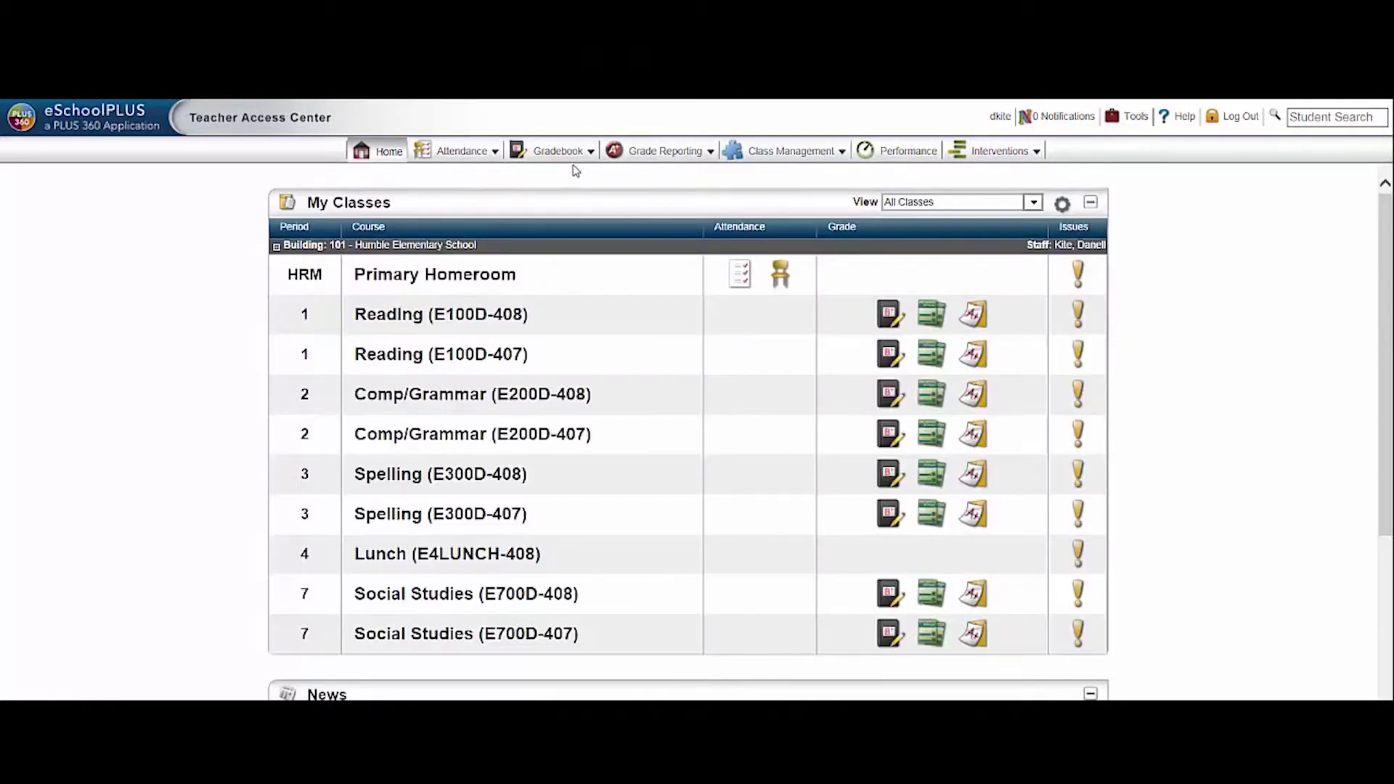
pyautogui.click(573, 154)
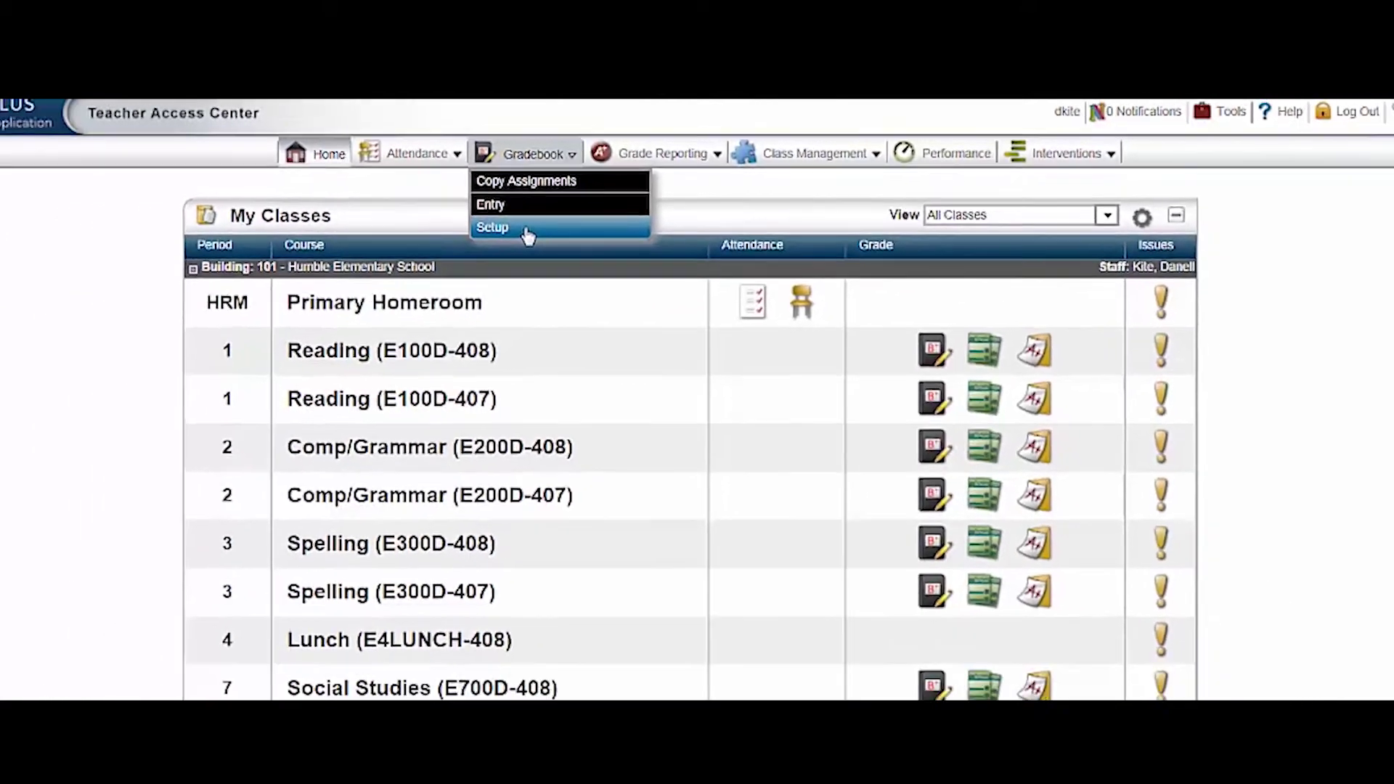
pyautogui.click(479, 262)
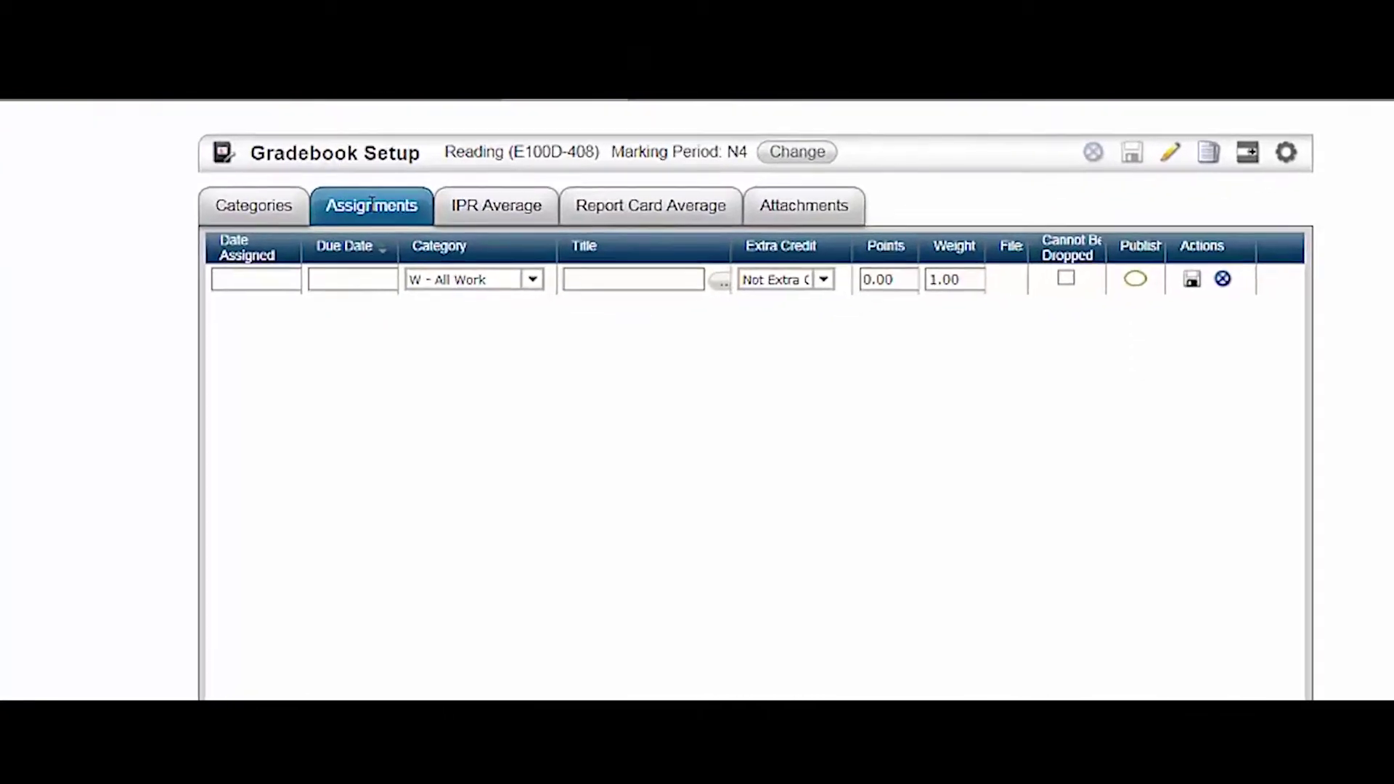
# Step: Set the new assignment's due date to 05/01/2015, keeping category W - All Work
pyautogui.click(278, 280)
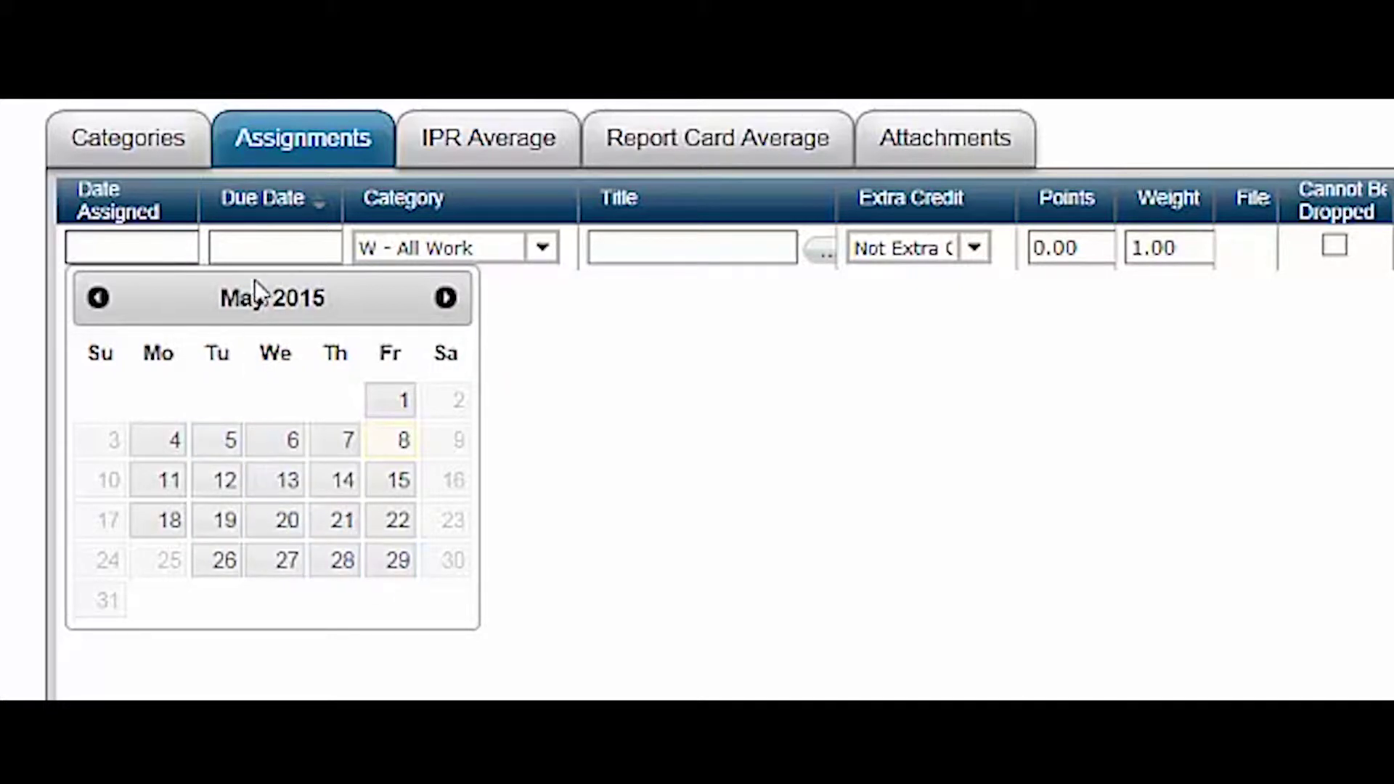
pyautogui.click(261, 245)
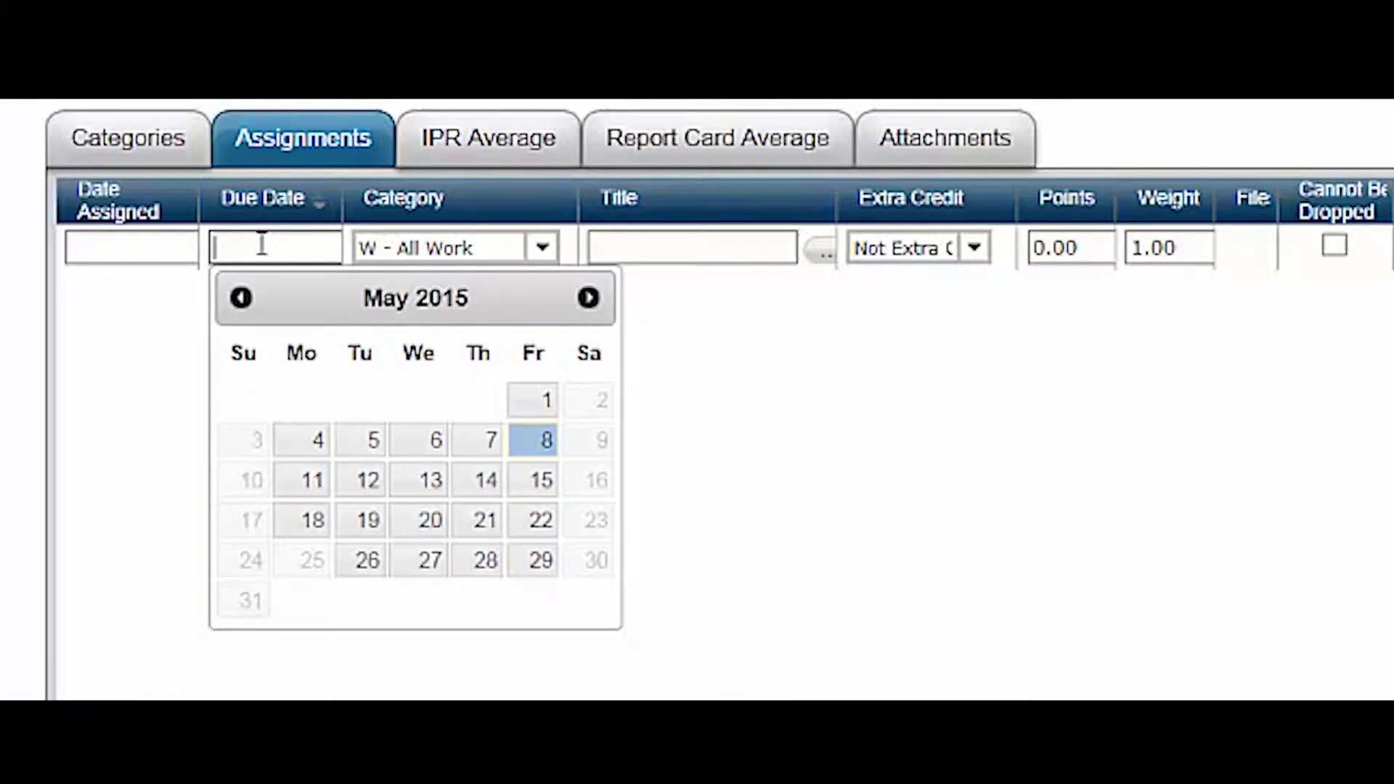
pyautogui.click(546, 410)
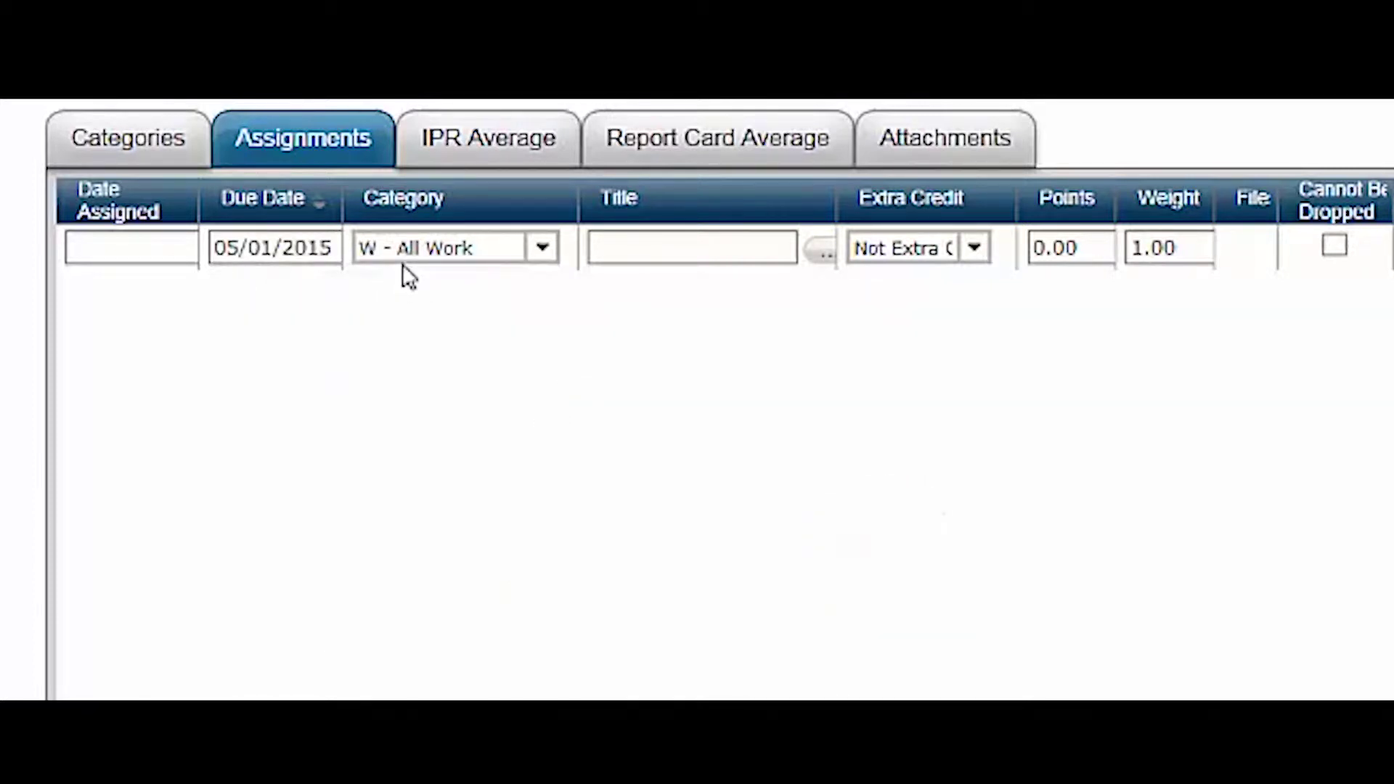
pyautogui.click(543, 259)
pyautogui.click(621, 399)
# Step: Title the assignment 'Passage #1' with no description, leaving it Not Extra Credit
pyautogui.click(666, 245)
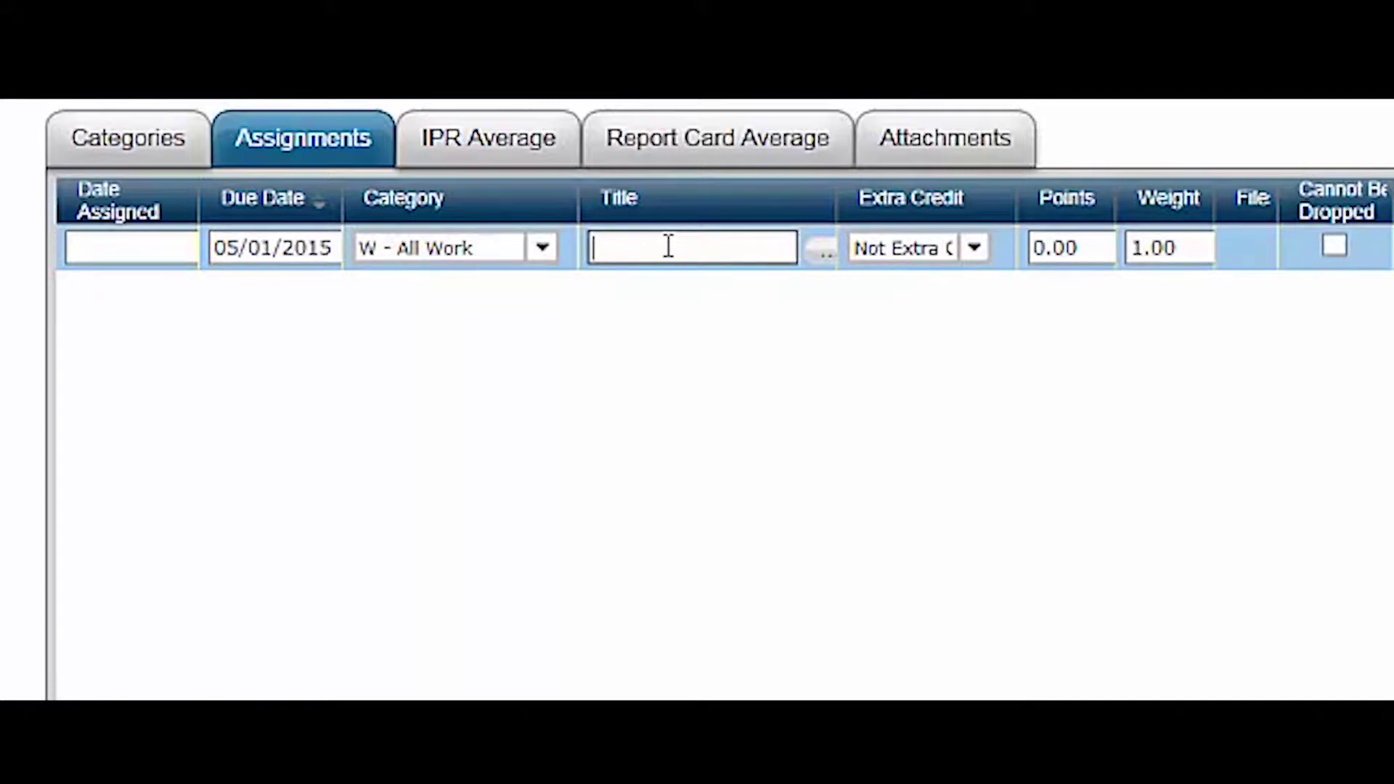
pyautogui.write('Passage #')
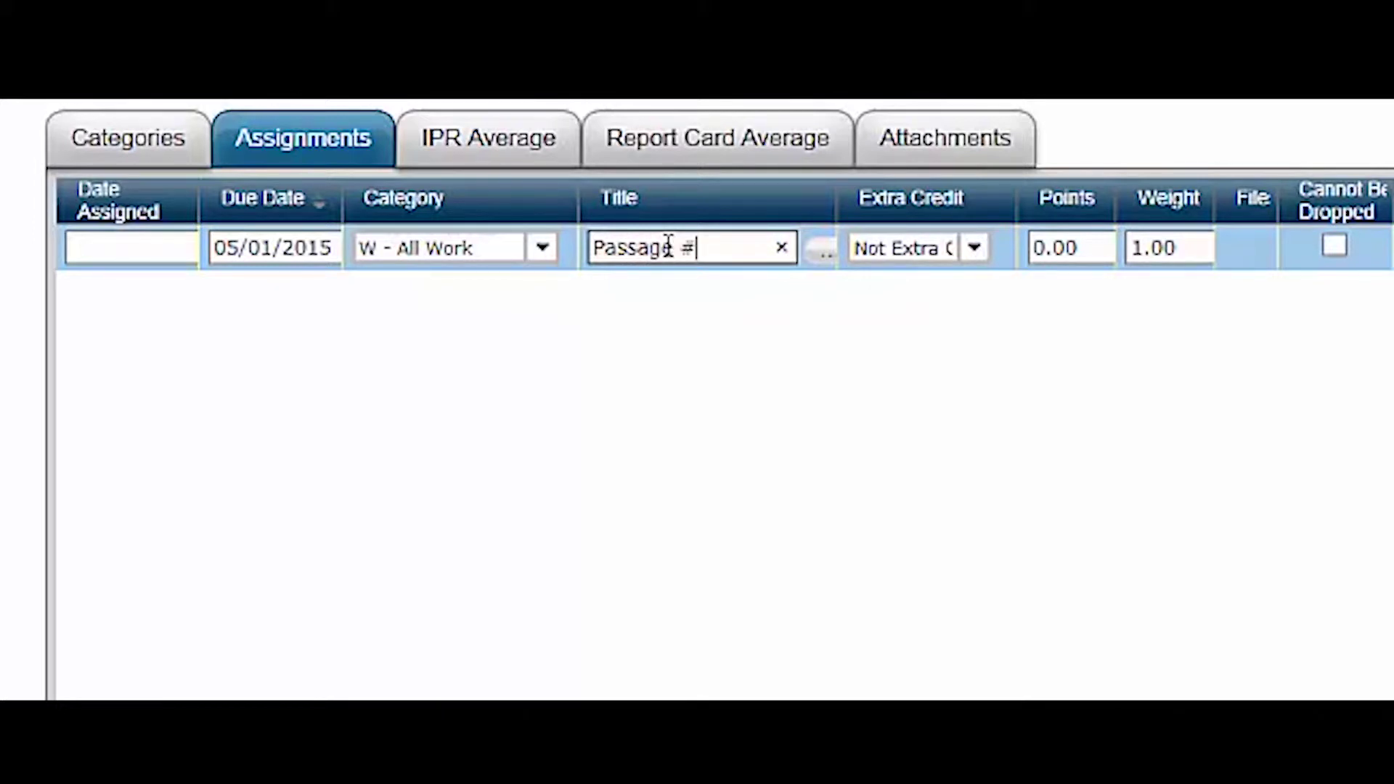
pyautogui.write('1')
pyautogui.click(822, 258)
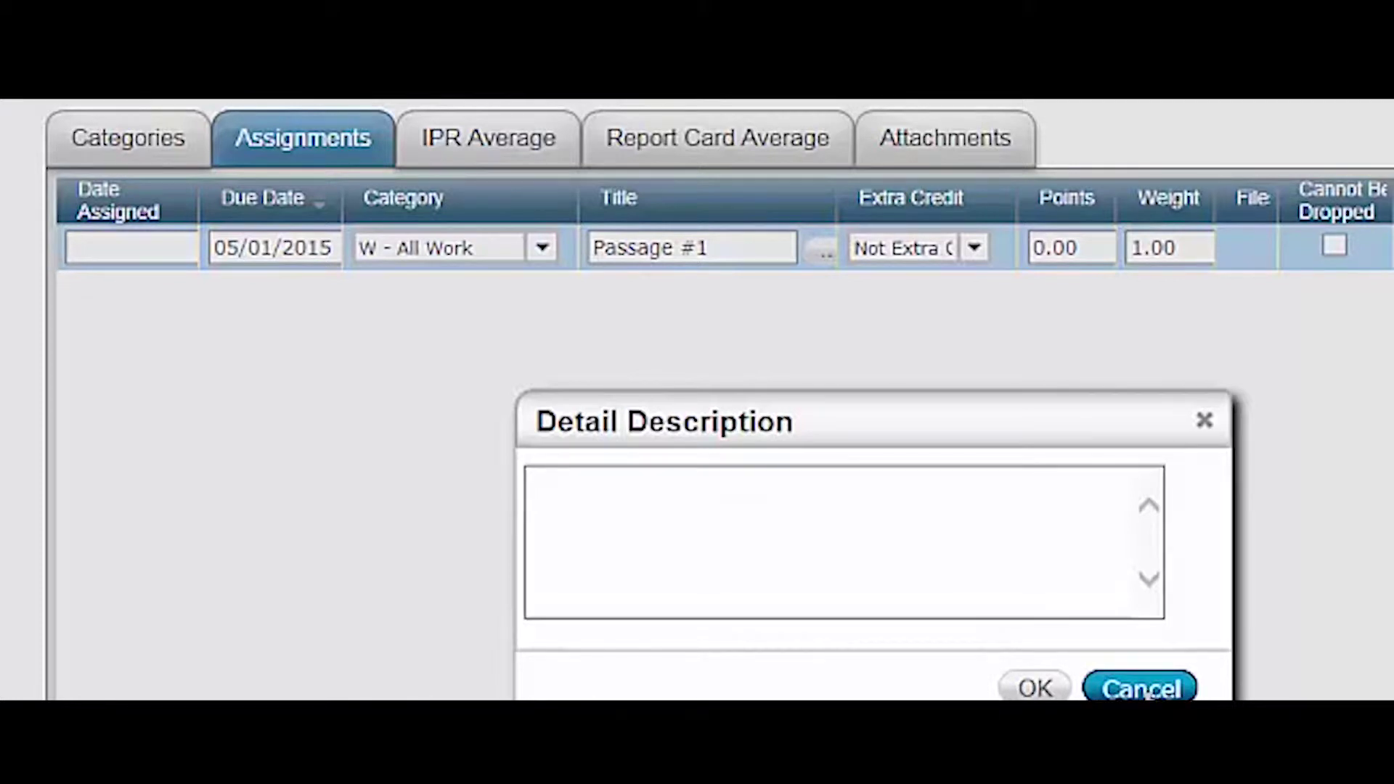
pyautogui.click(1151, 690)
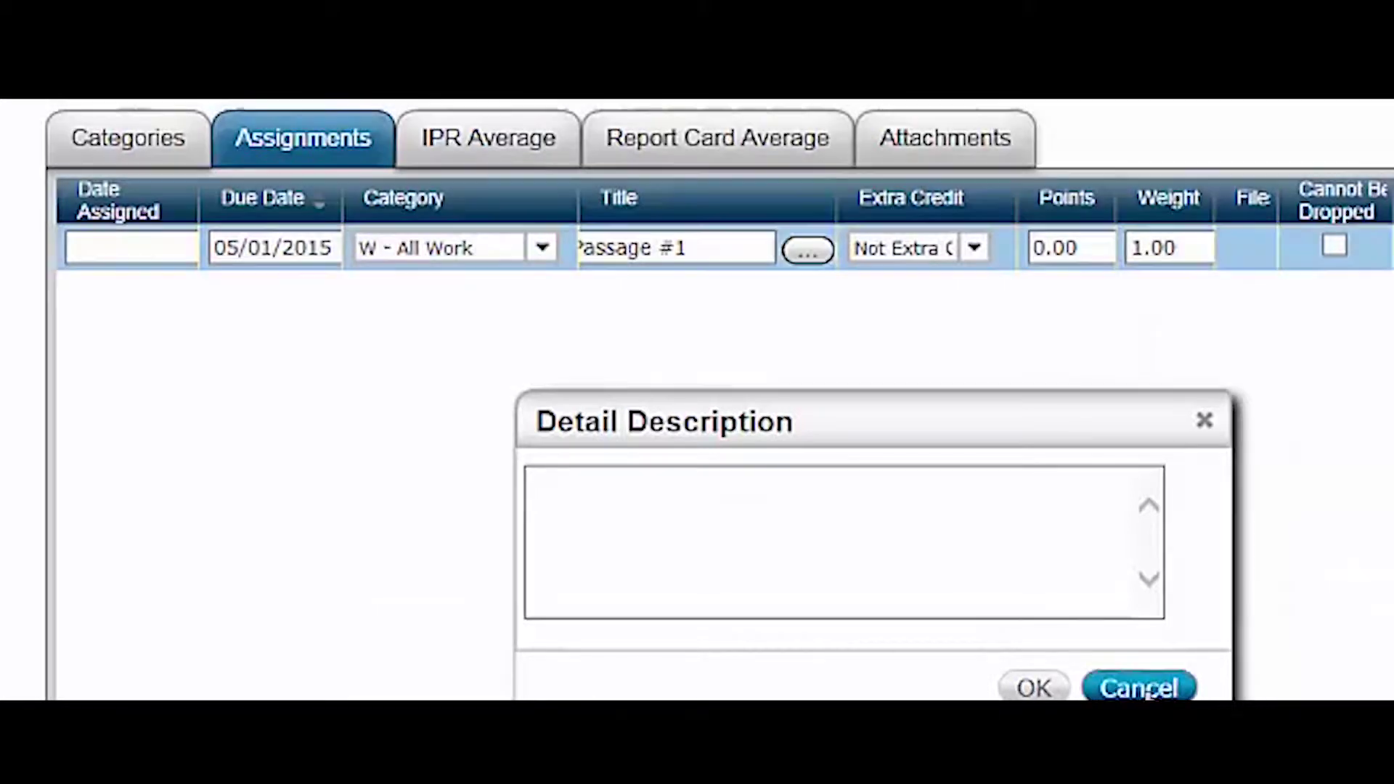
pyautogui.click(974, 250)
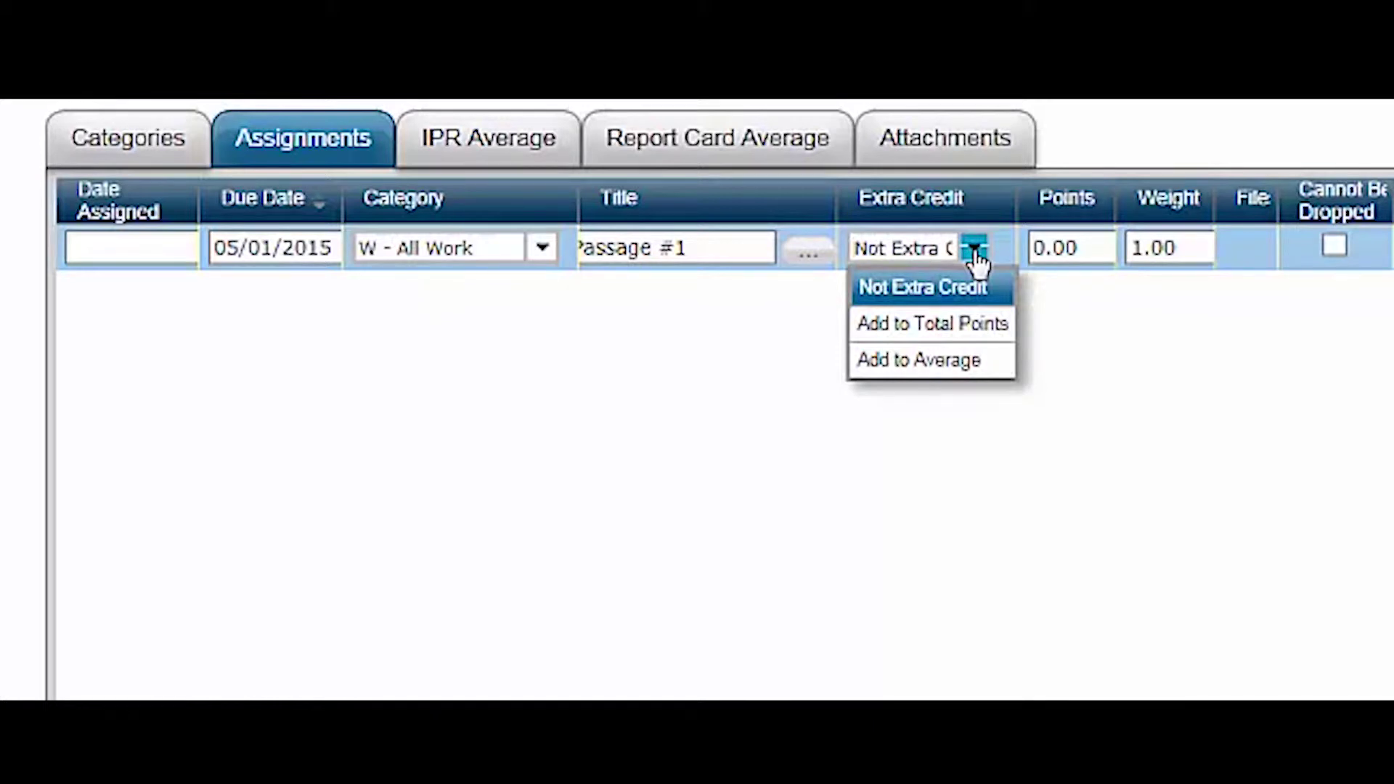
pyautogui.click(1140, 399)
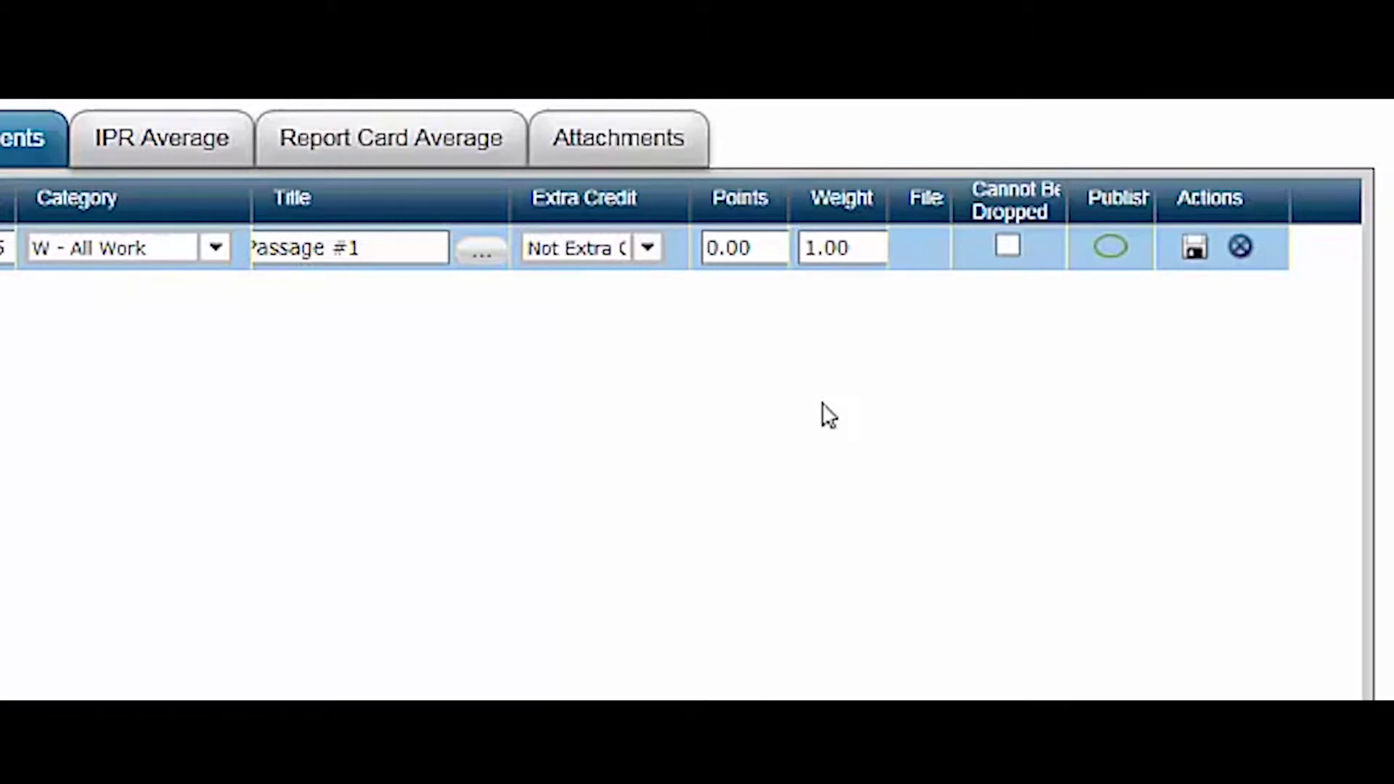
# Step: Replace the assignment's 0.00 points with 100
pyautogui.click(731, 251)
pyautogui.doubleClick(706, 251)
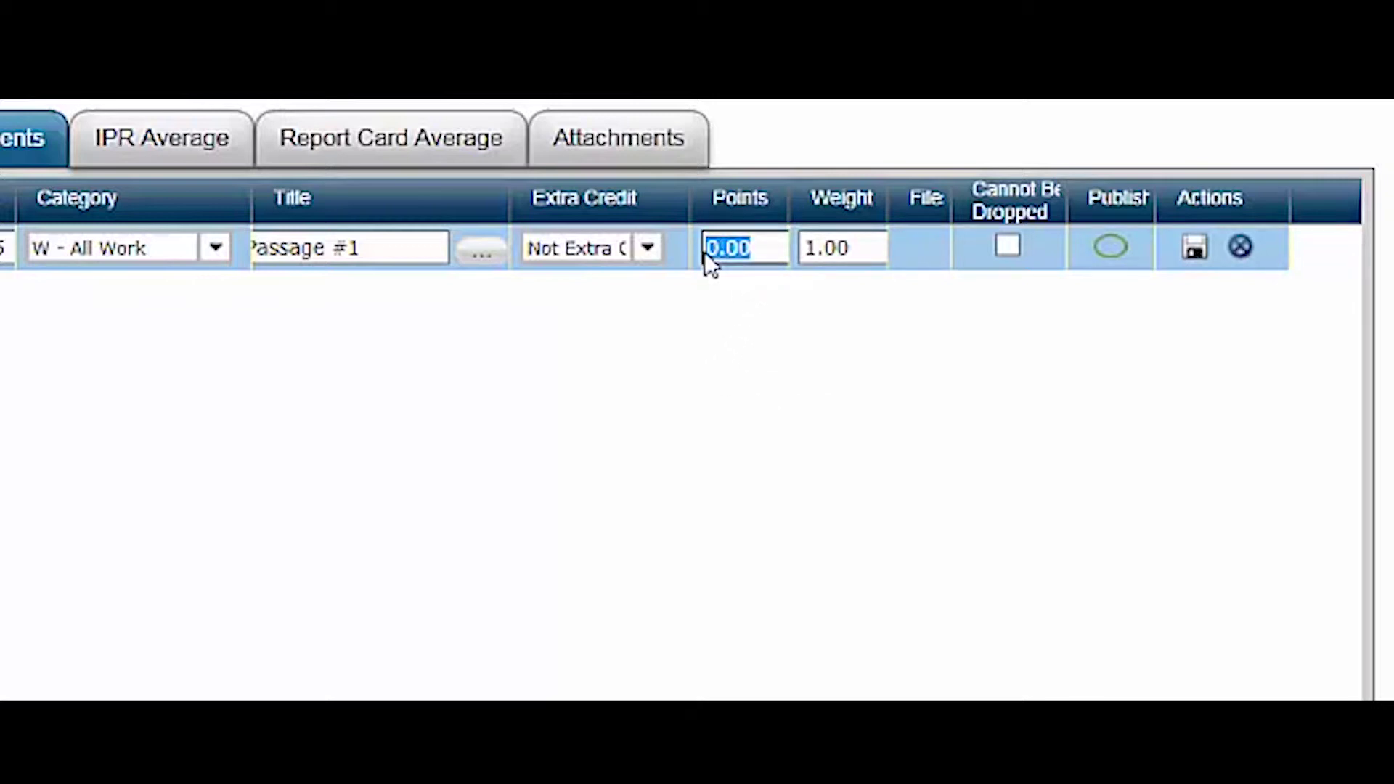
pyautogui.write('100')
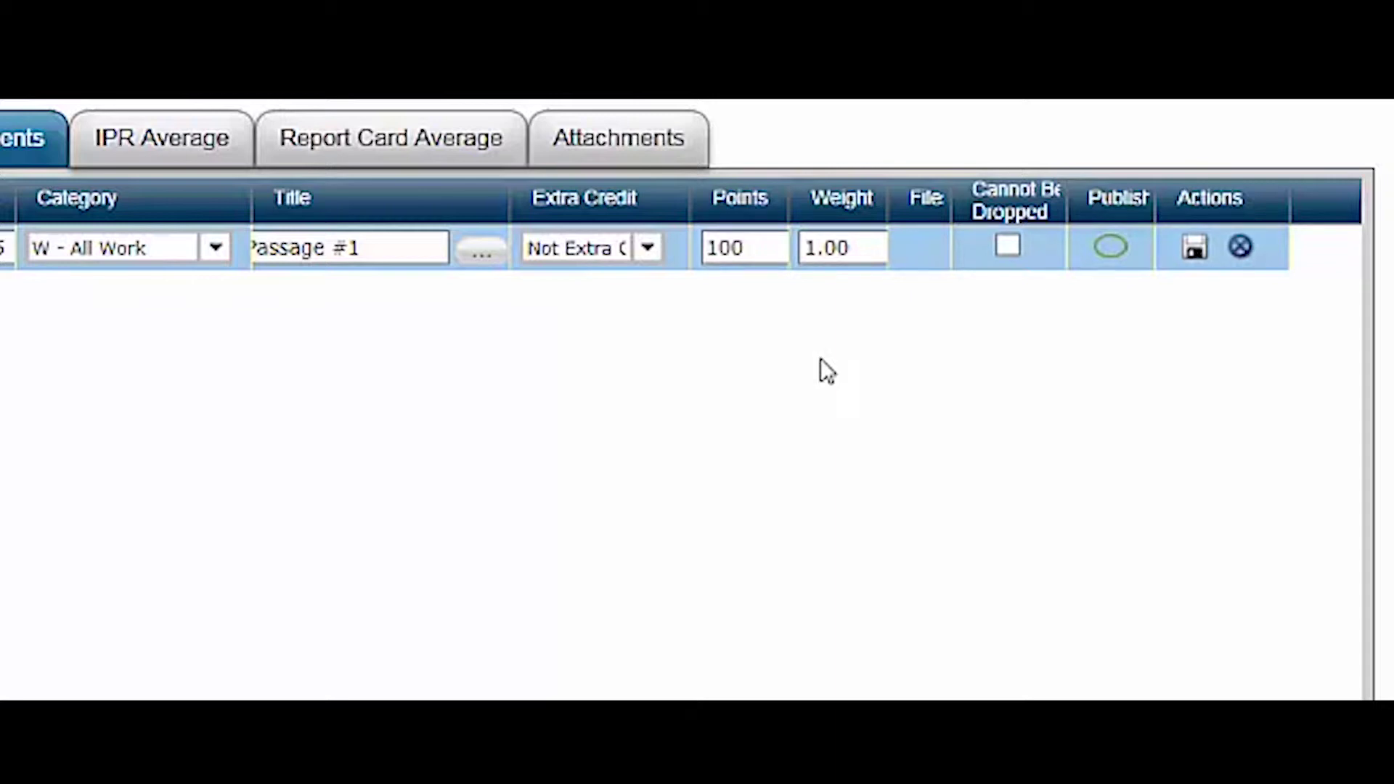
pyautogui.click(768, 255)
# Step: Save Passage #1 after closing the Attachments dialog without adding a file
pyautogui.press('Return')
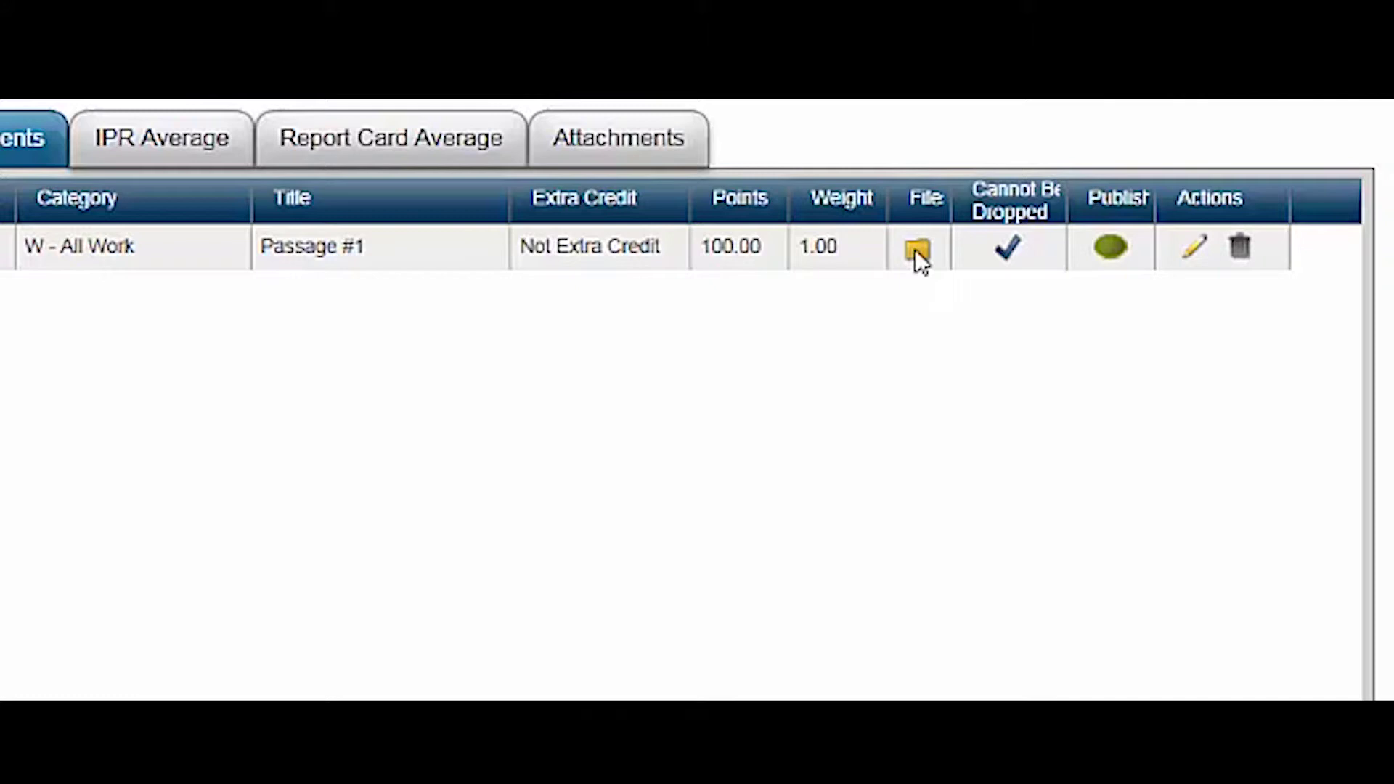
pyautogui.click(1194, 258)
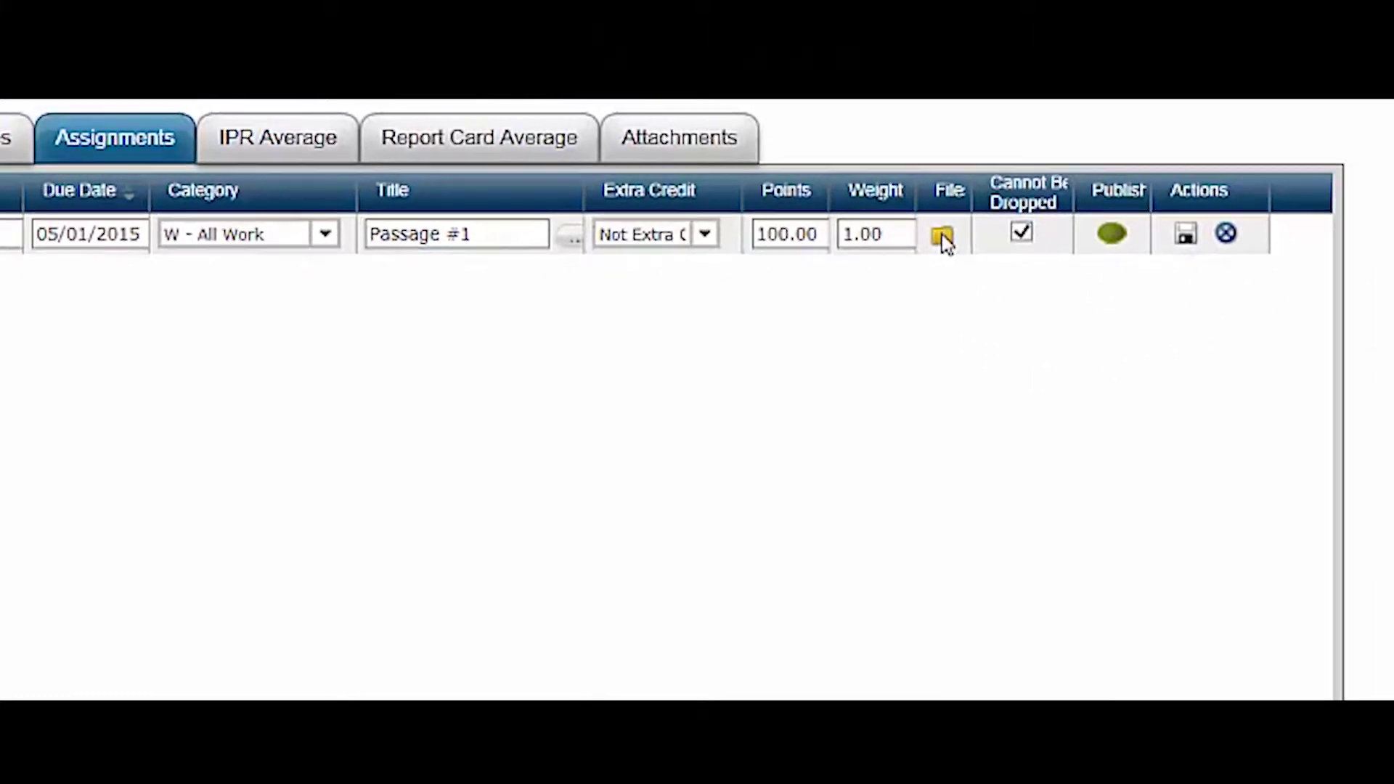
pyautogui.click(943, 237)
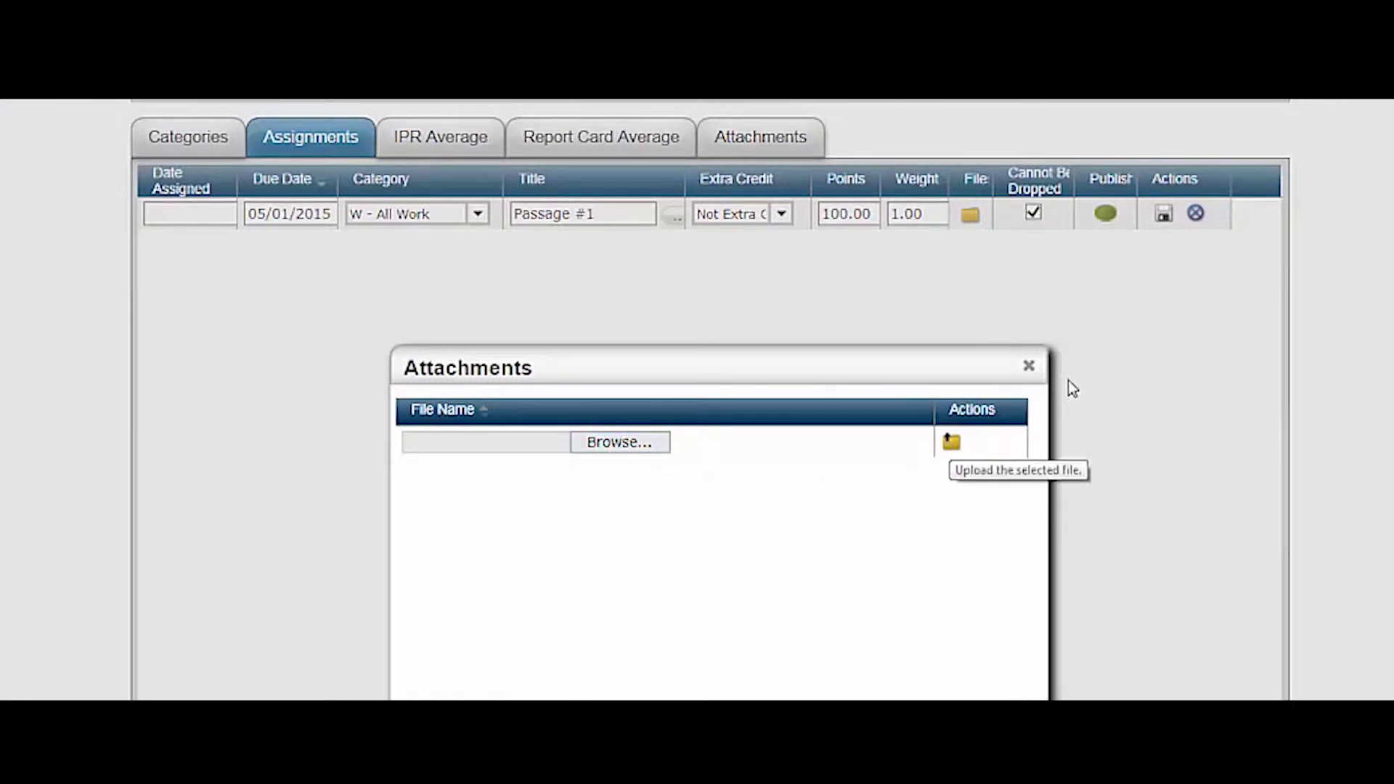
pyautogui.click(1029, 367)
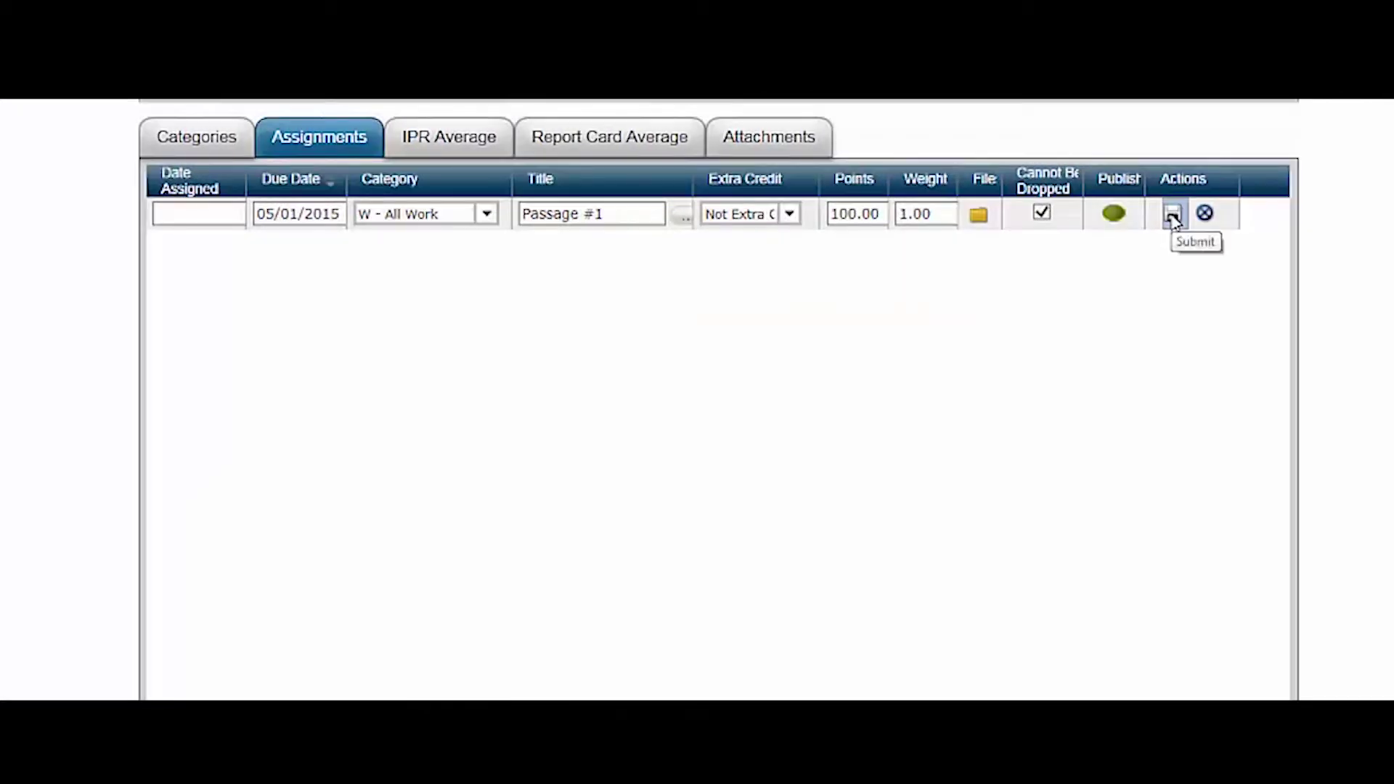
pyautogui.click(1173, 215)
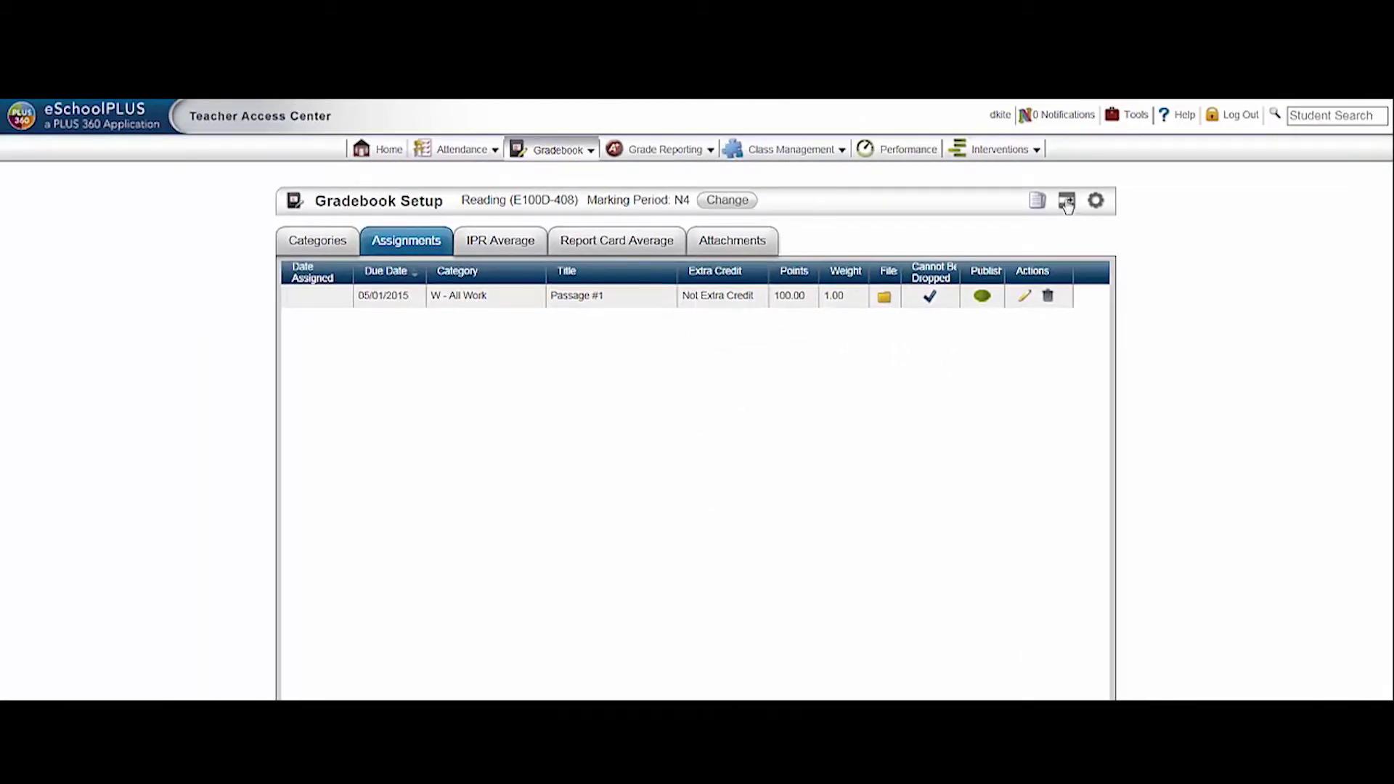
# Step: Add a new blank assignment row for the next Reading assignment
pyautogui.click(1067, 203)
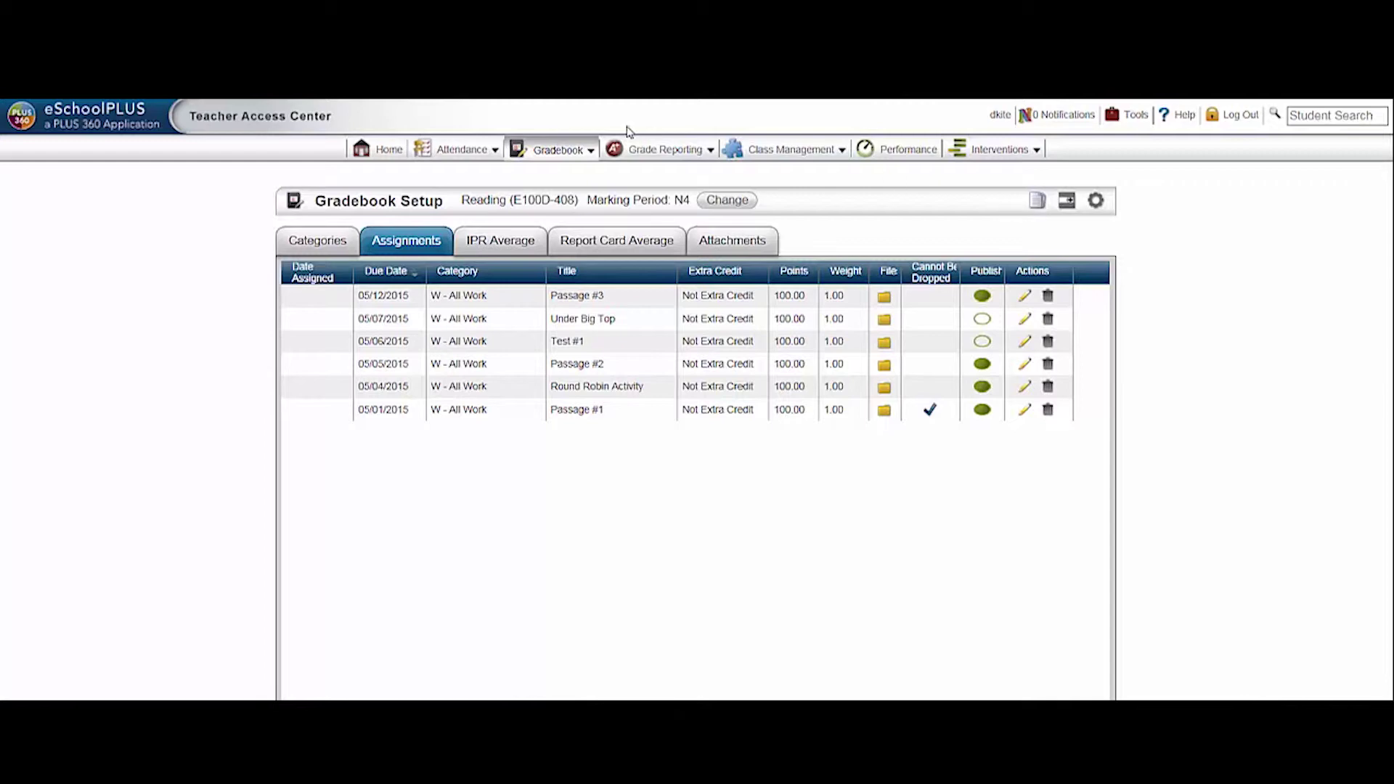
# Step: In Copy Assignments, choose marking period N4, All assignments and categories, and All Options
pyautogui.click(563, 150)
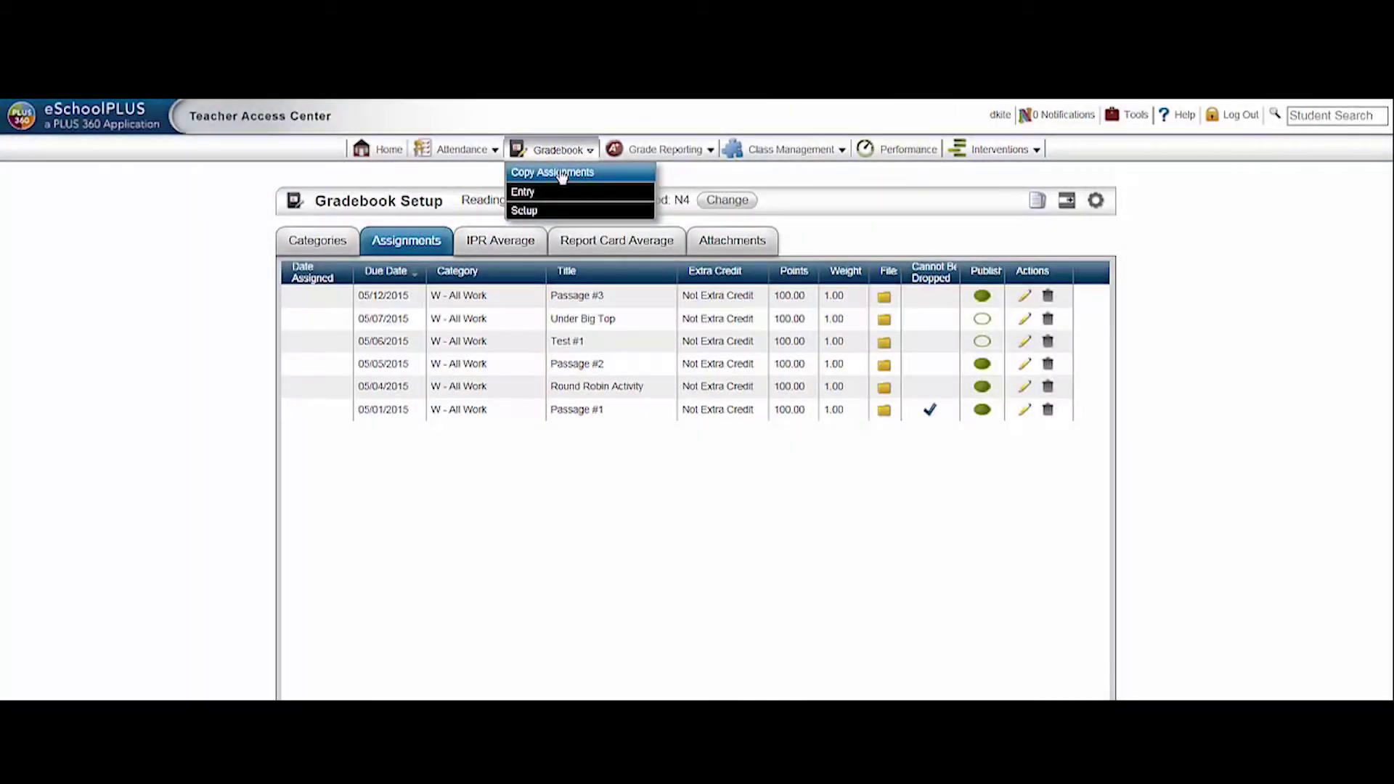
pyautogui.click(563, 173)
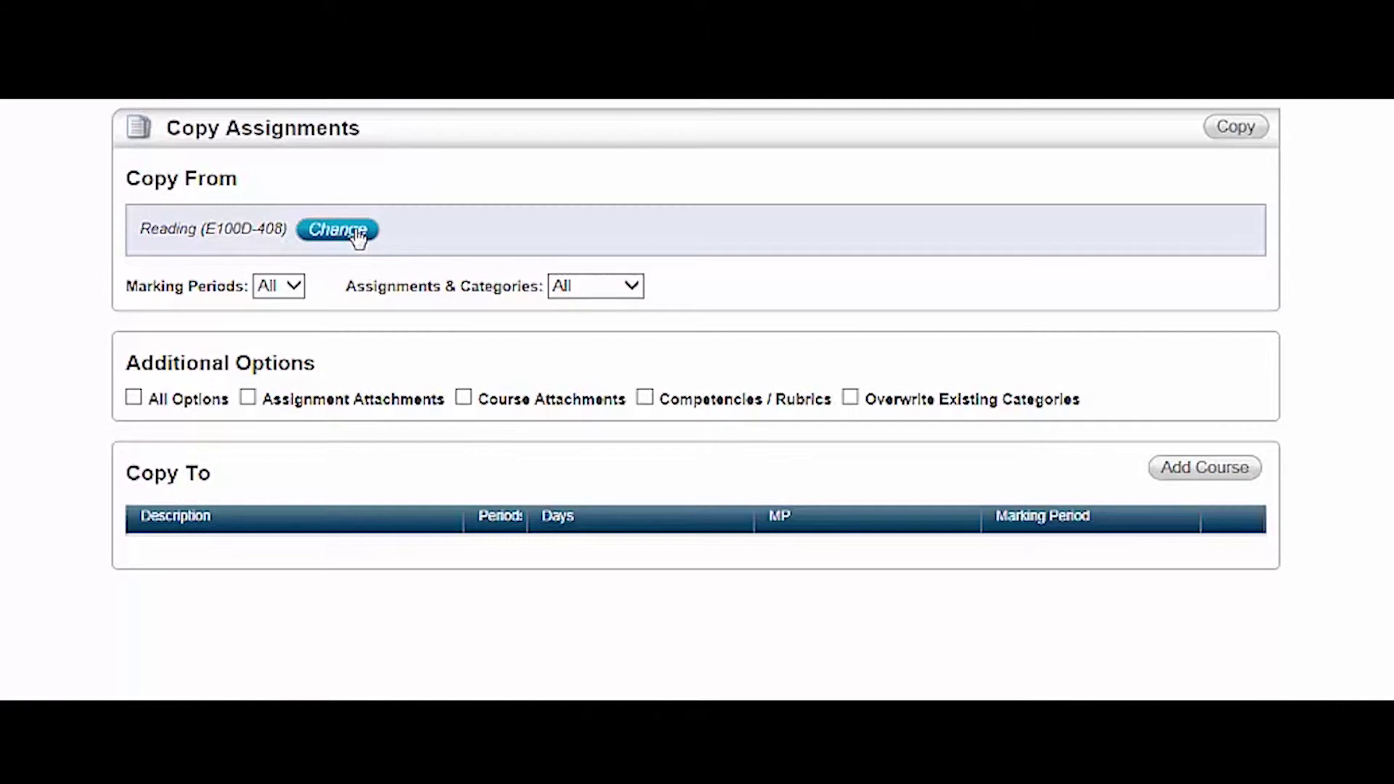
pyautogui.click(298, 287)
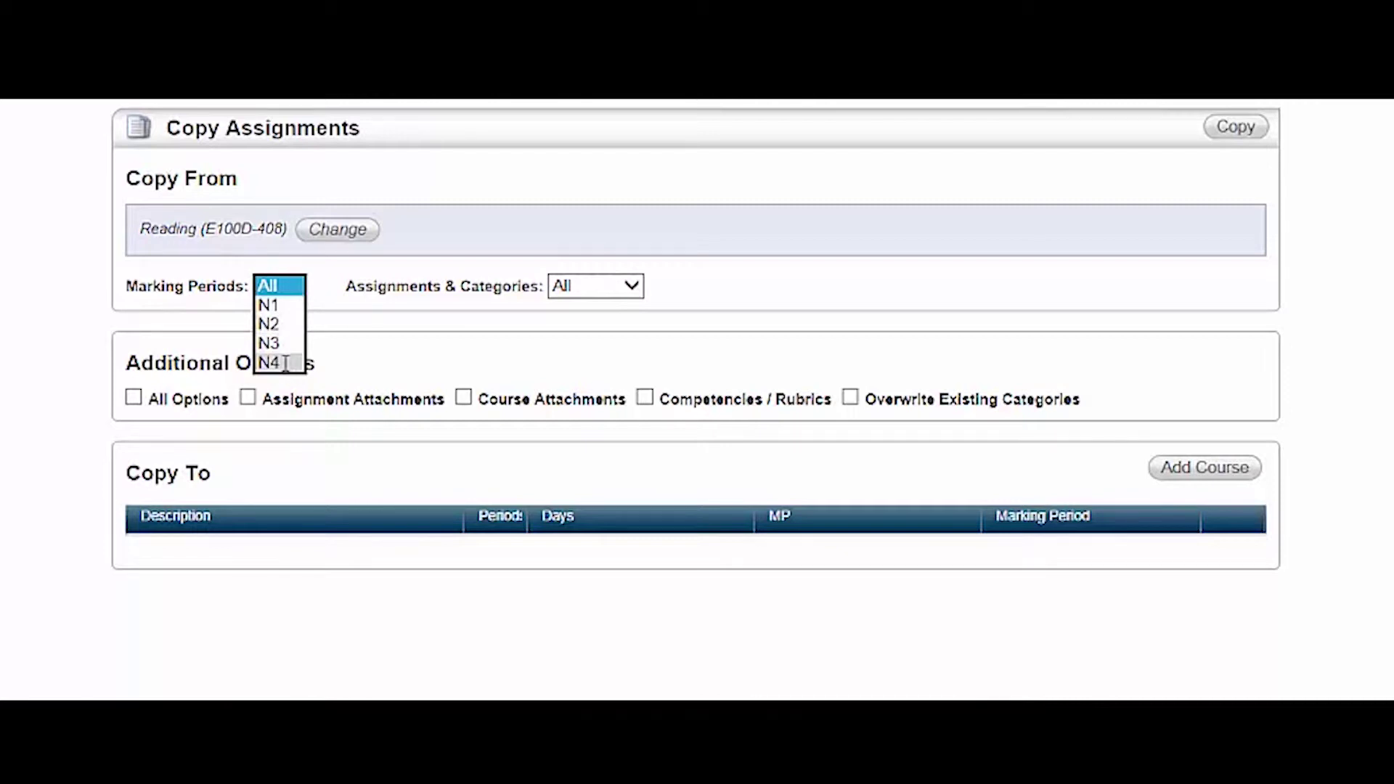
pyautogui.click(286, 363)
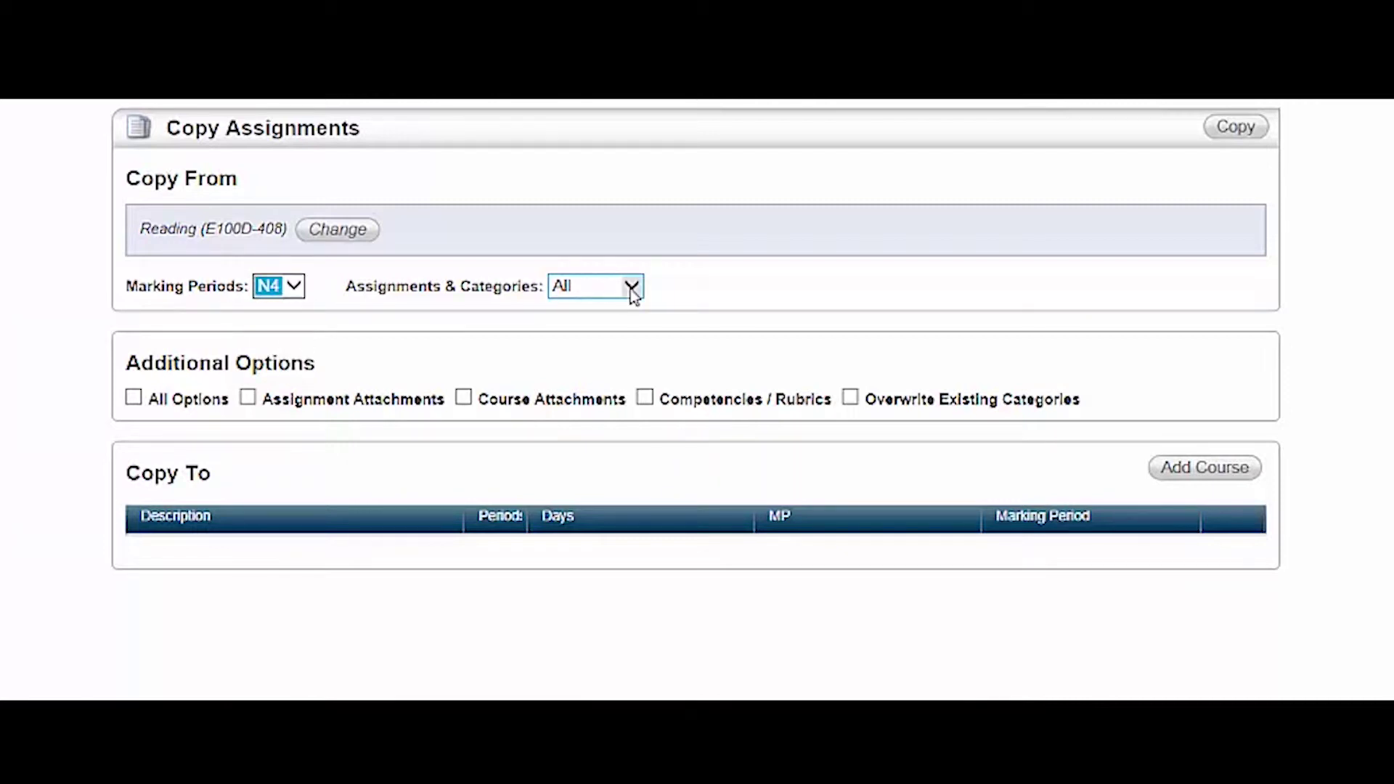
pyautogui.click(632, 289)
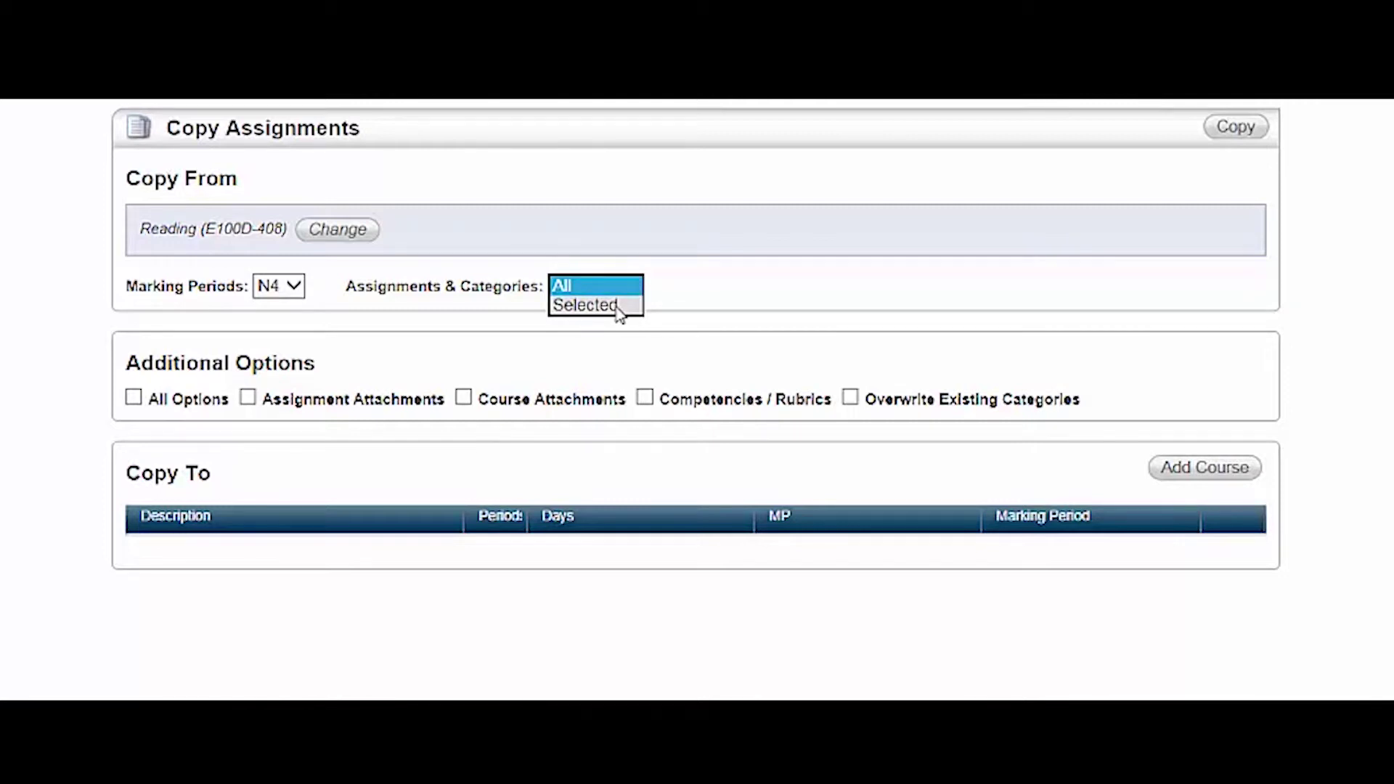
pyautogui.click(619, 305)
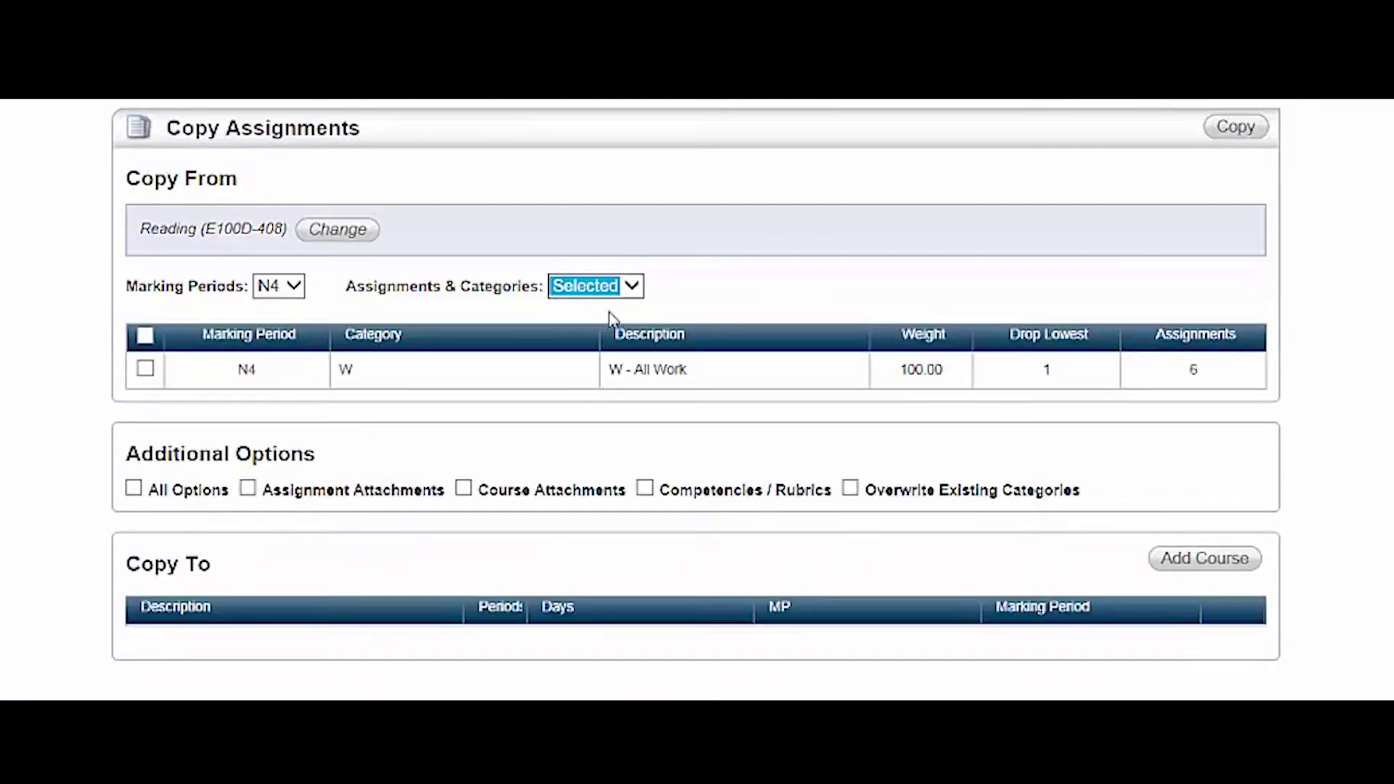
pyautogui.click(146, 369)
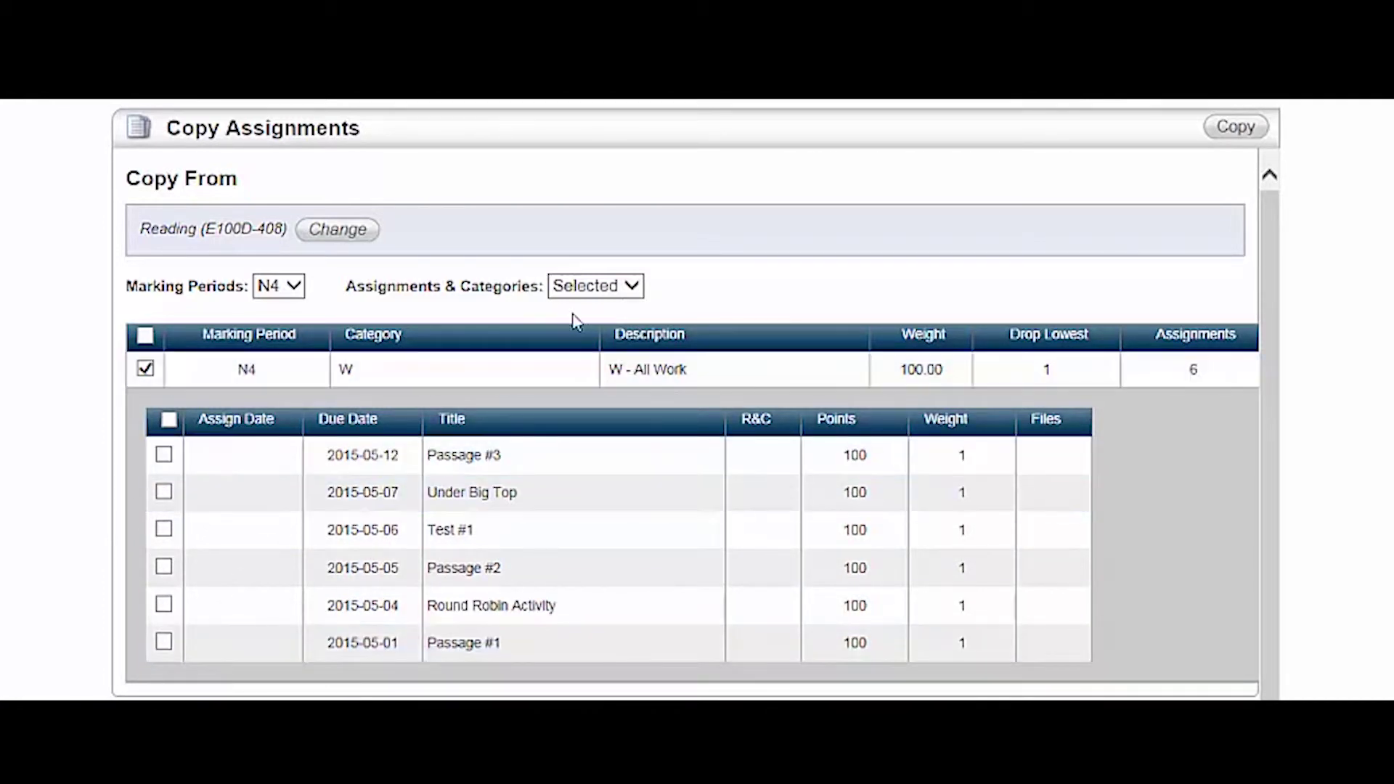
pyautogui.click(624, 285)
pyautogui.click(620, 268)
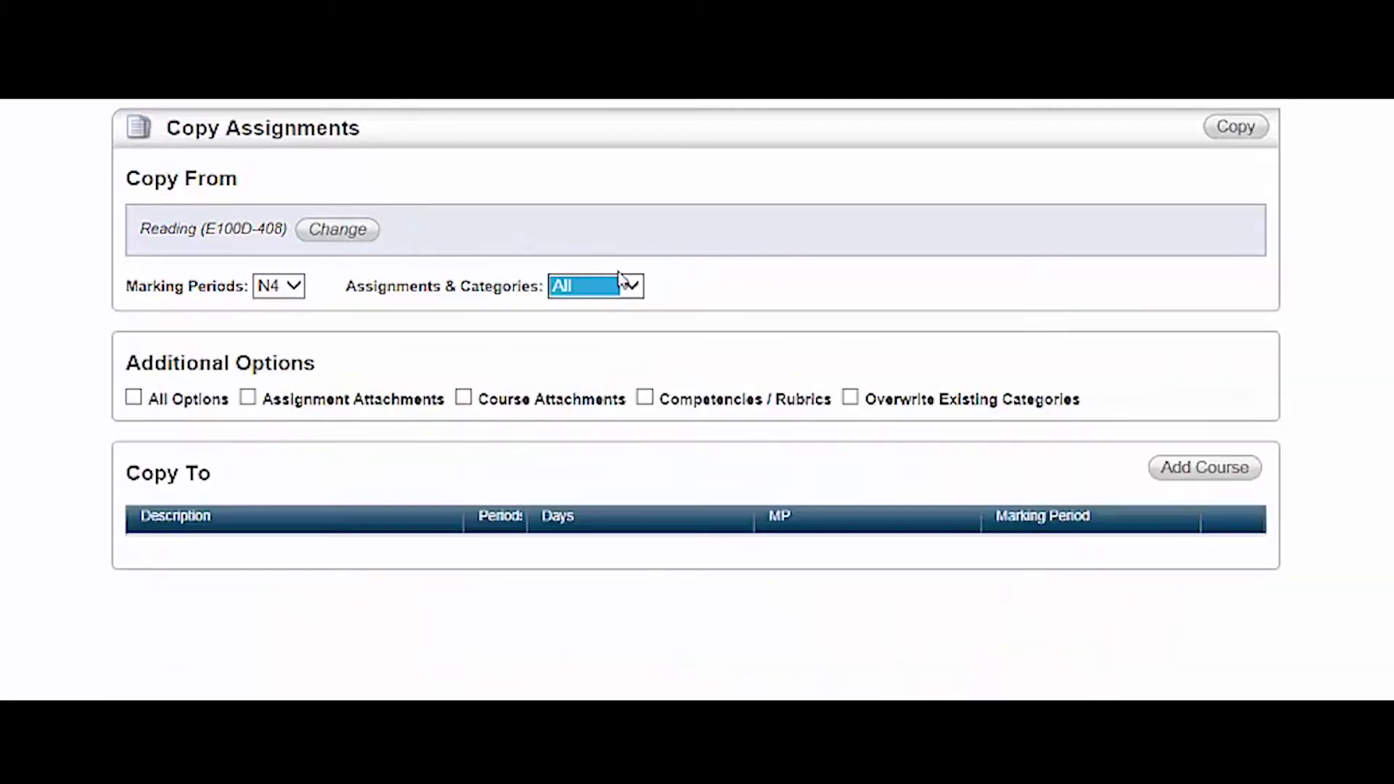
pyautogui.click(133, 397)
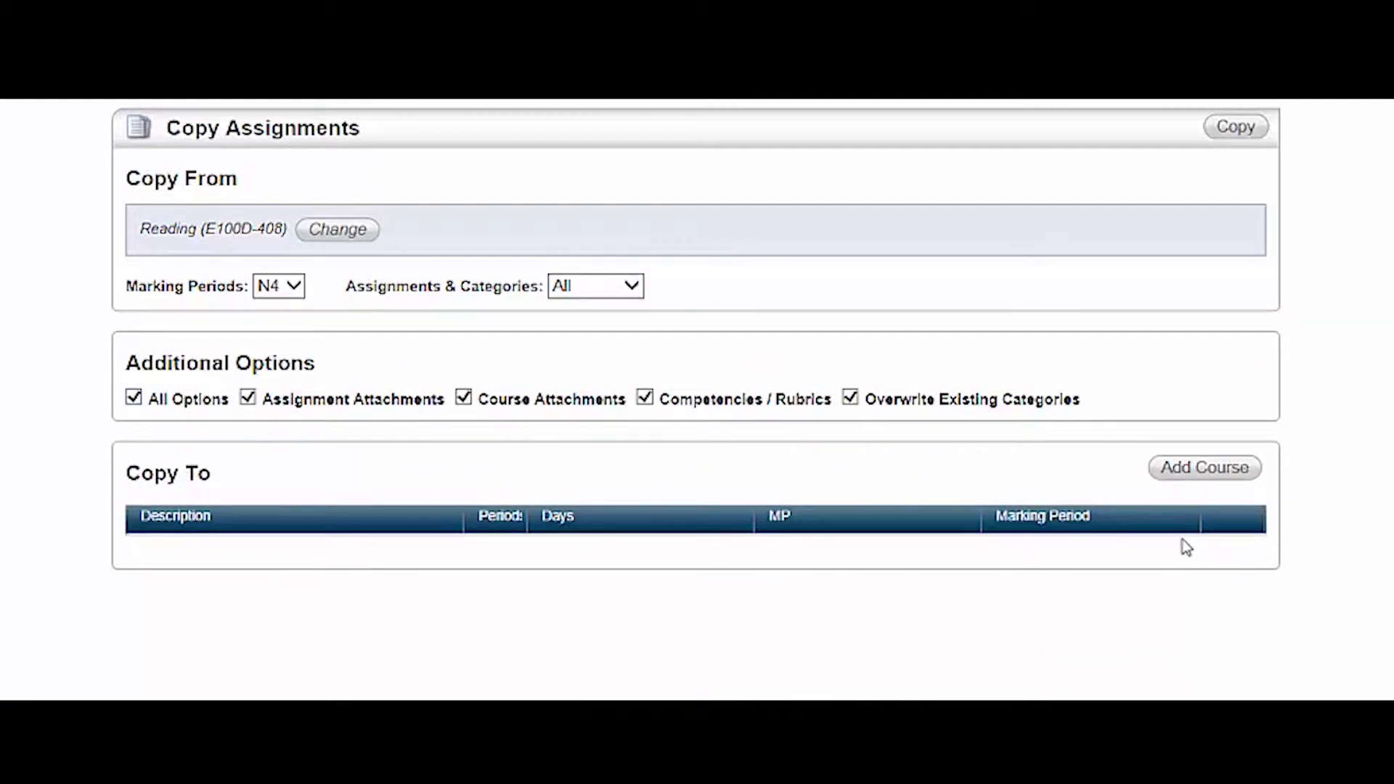
# Step: Copy the assignments into Reading (E100D-407) marking period N4 and dismiss the completion message
pyautogui.click(1205, 468)
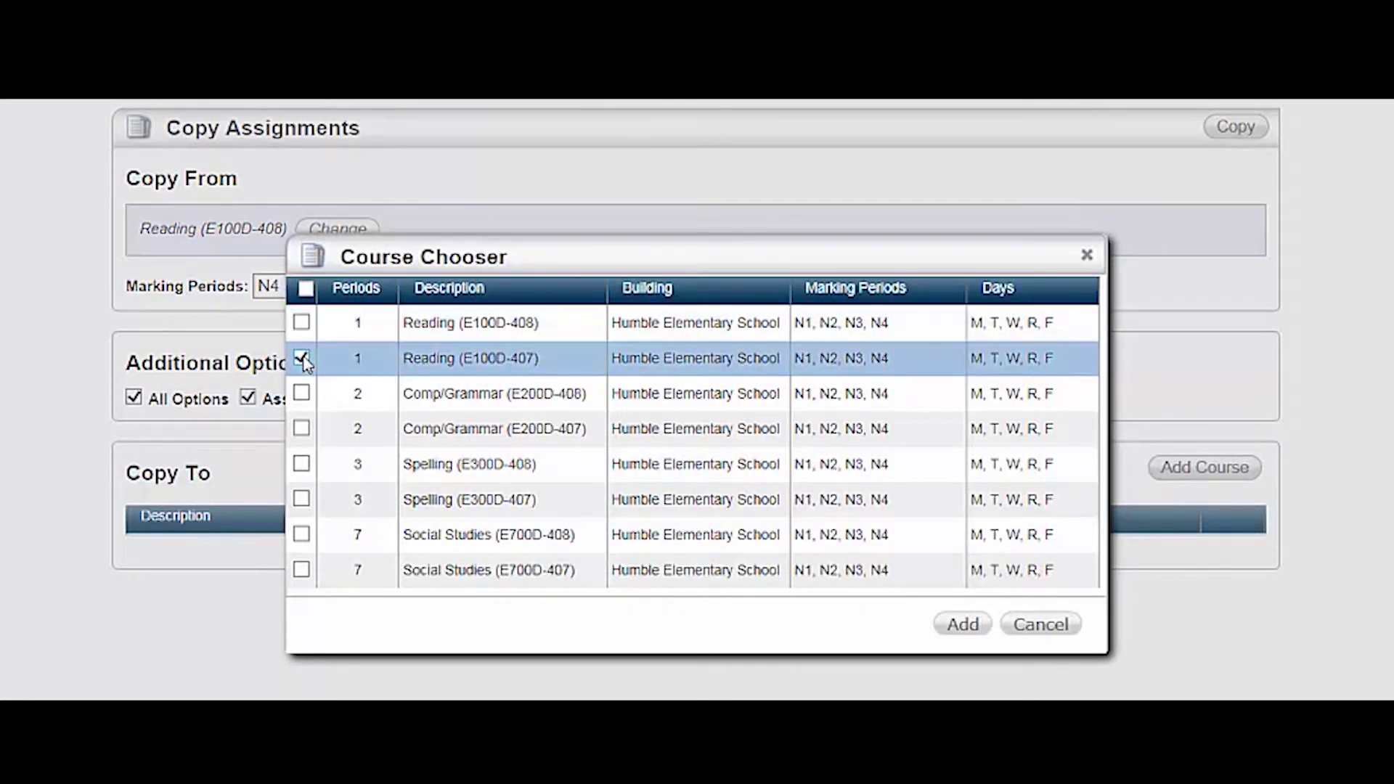
pyautogui.click(963, 625)
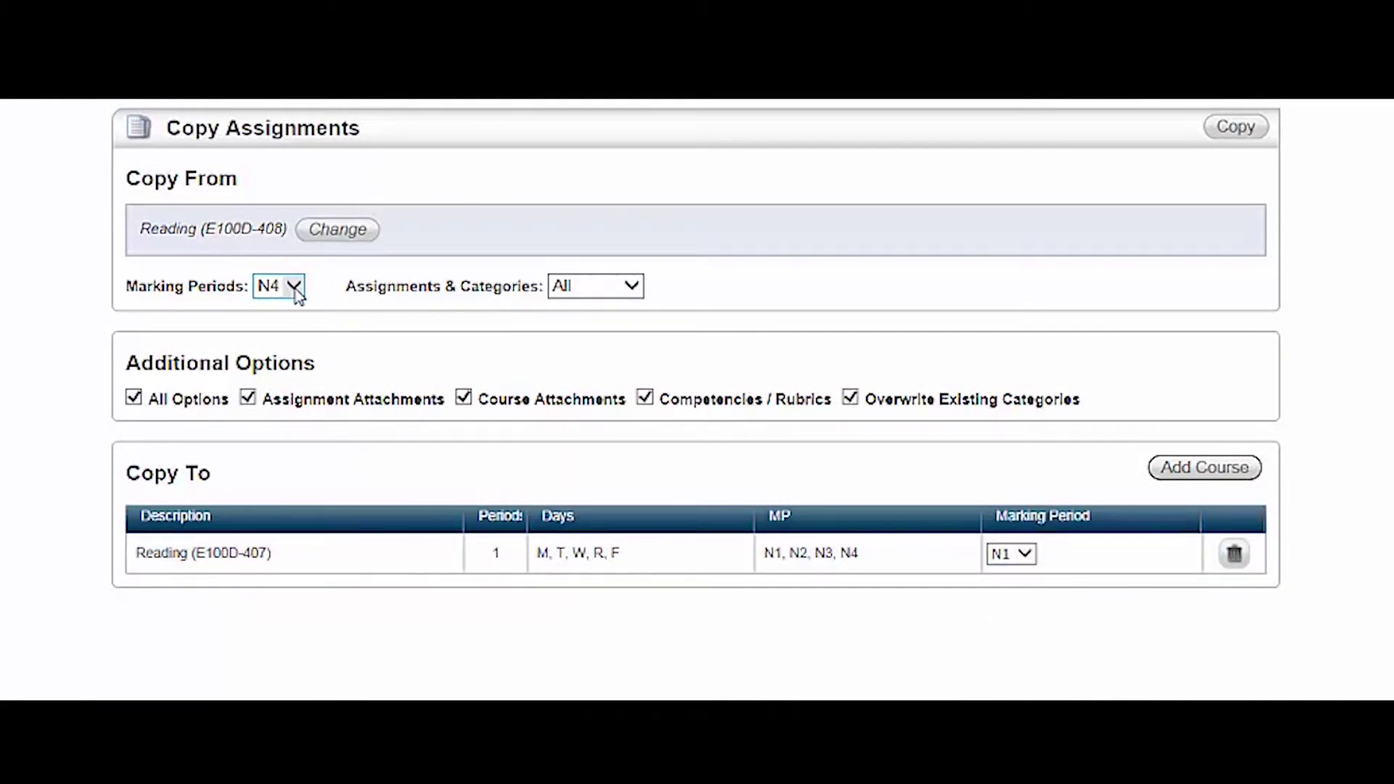
pyautogui.click(1024, 555)
pyautogui.click(1006, 604)
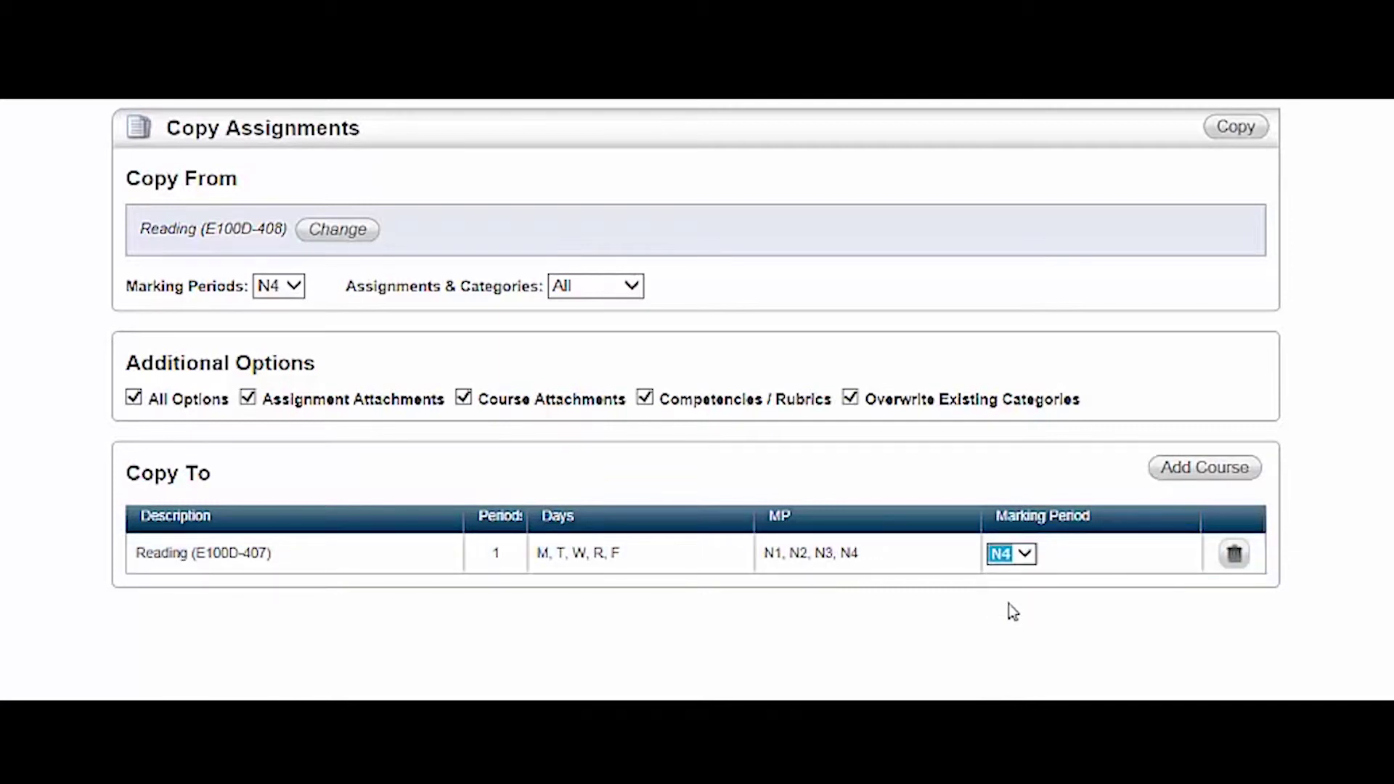
pyautogui.click(1013, 612)
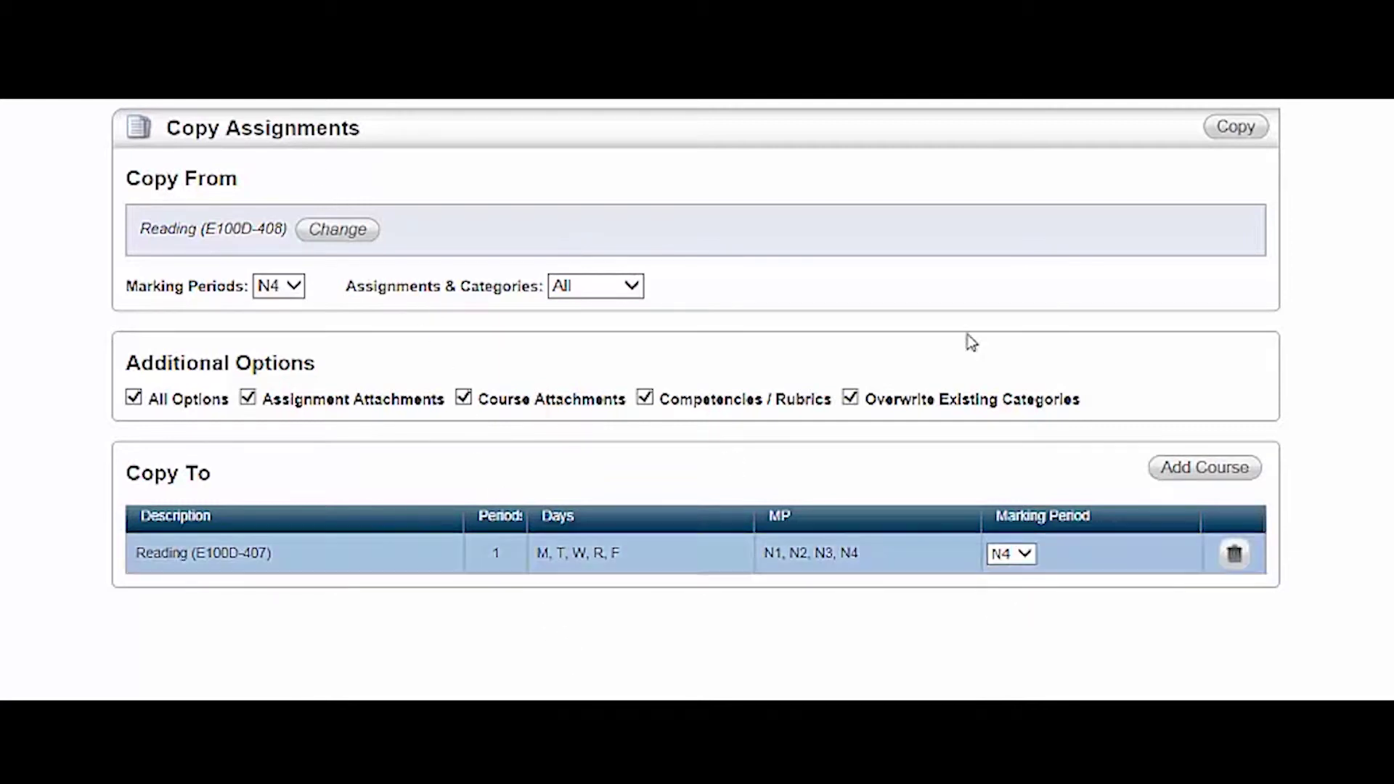
pyautogui.click(1231, 138)
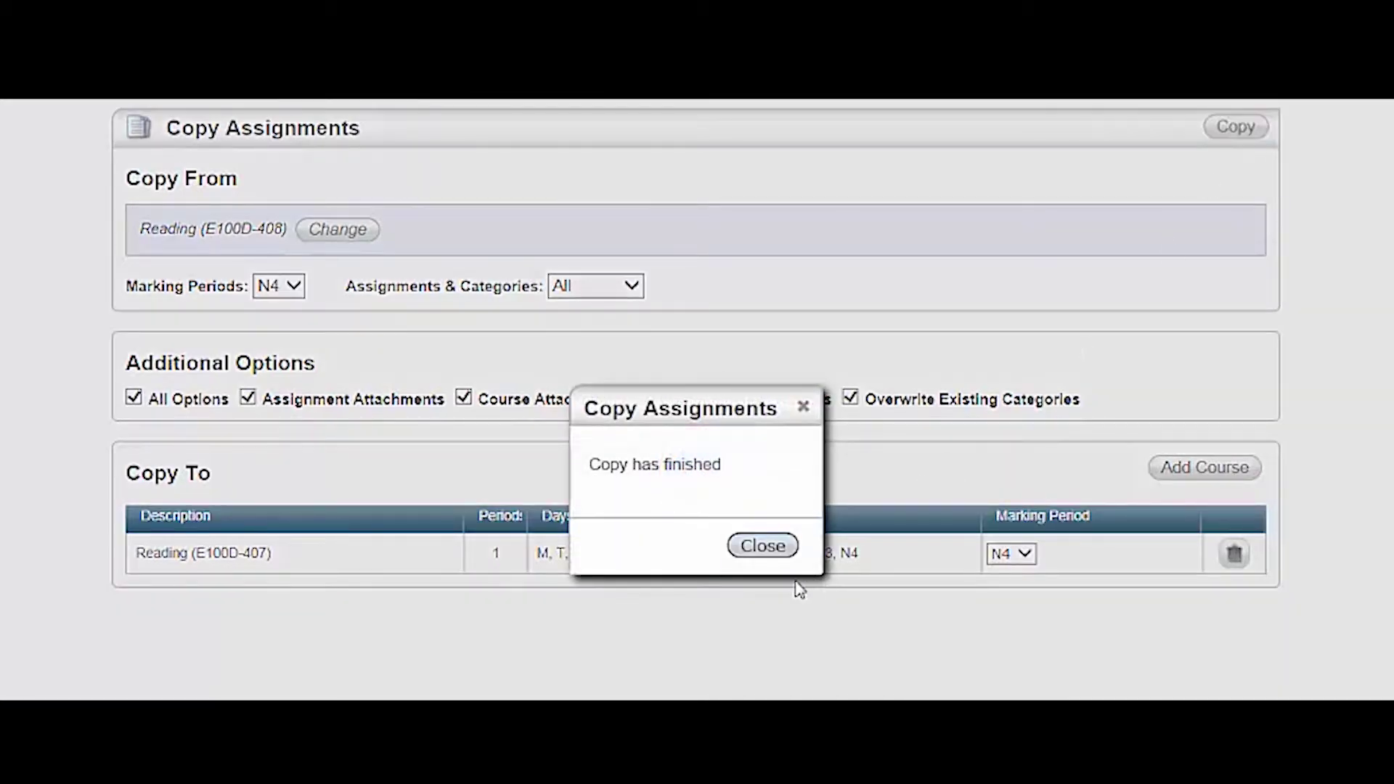
pyautogui.click(755, 552)
pyautogui.moveTo(495, 56)
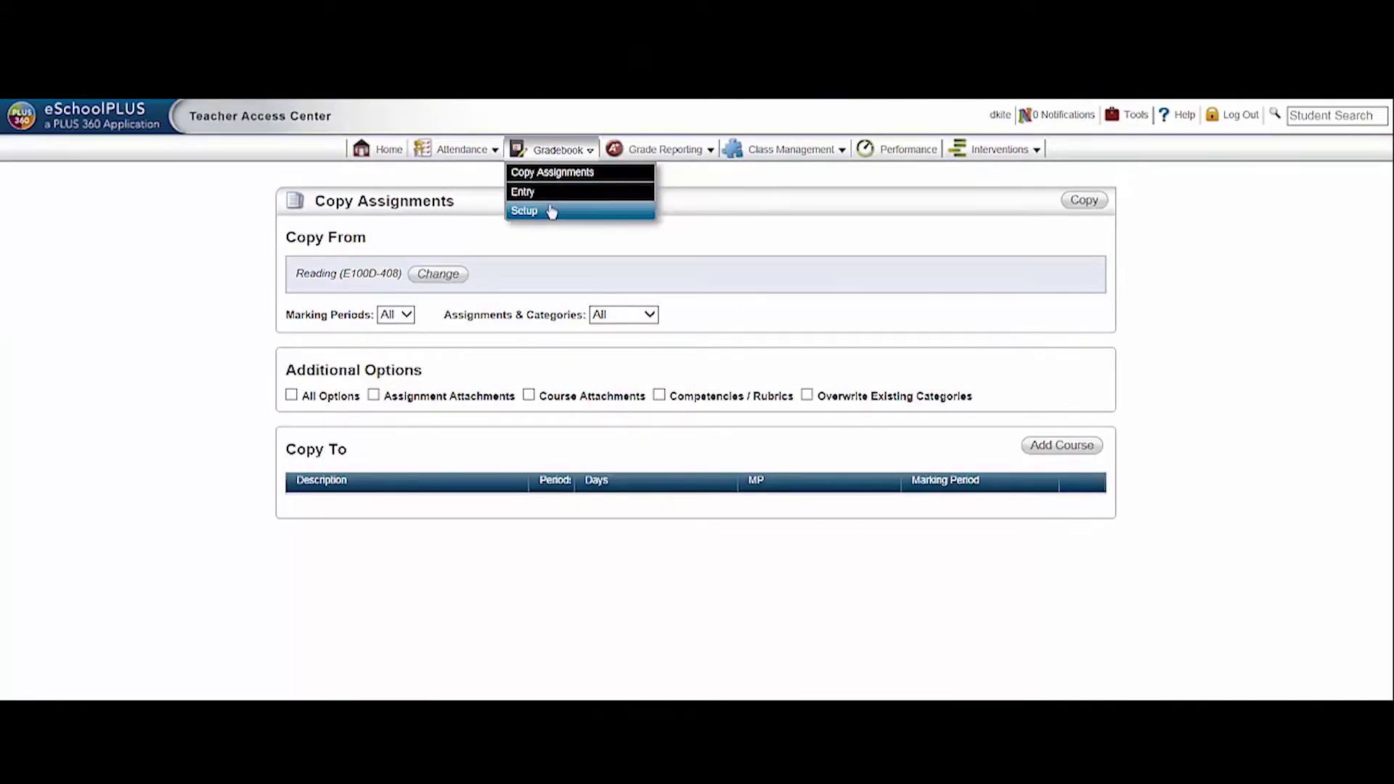
# Step: Switch the gradebook setup to Reading (E100D-407) to check its six copied assignments
pyautogui.click(551, 212)
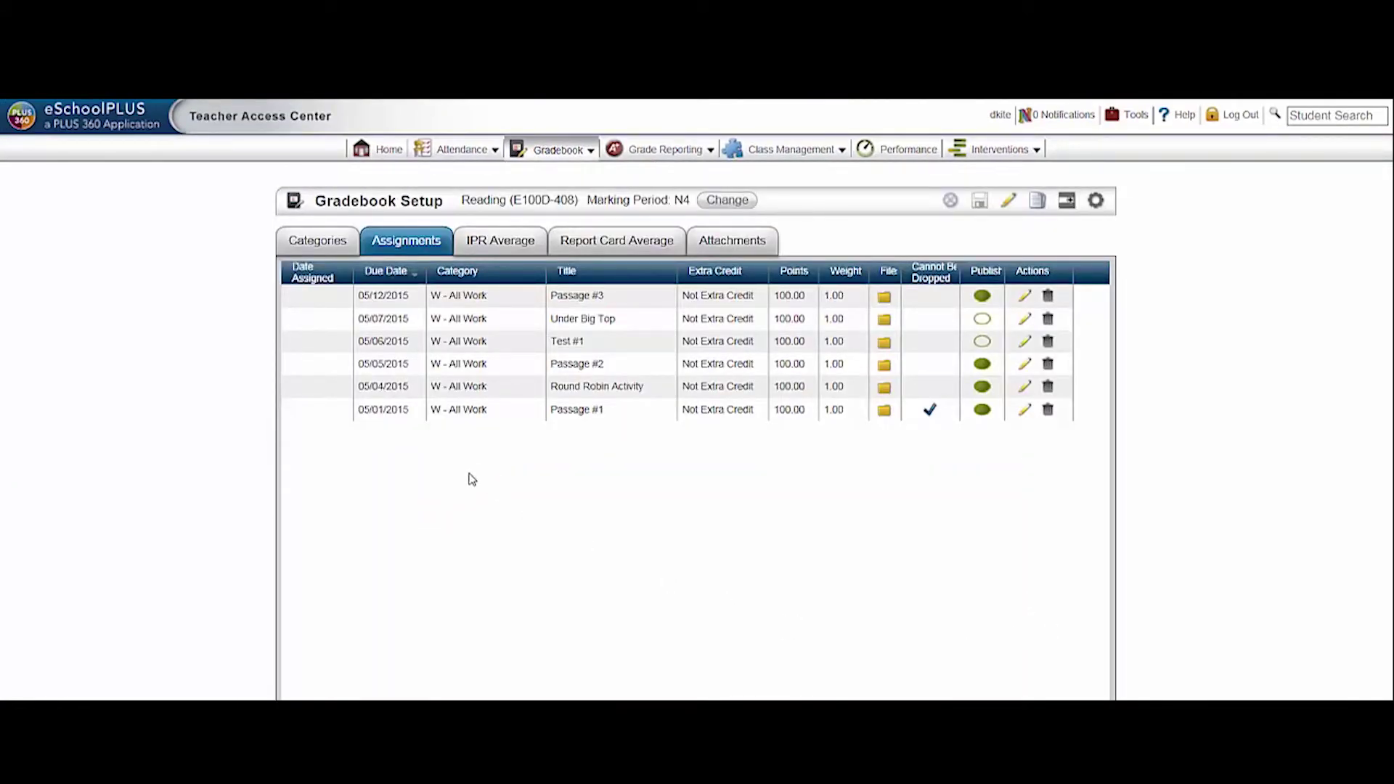
pyautogui.moveTo(579, 203)
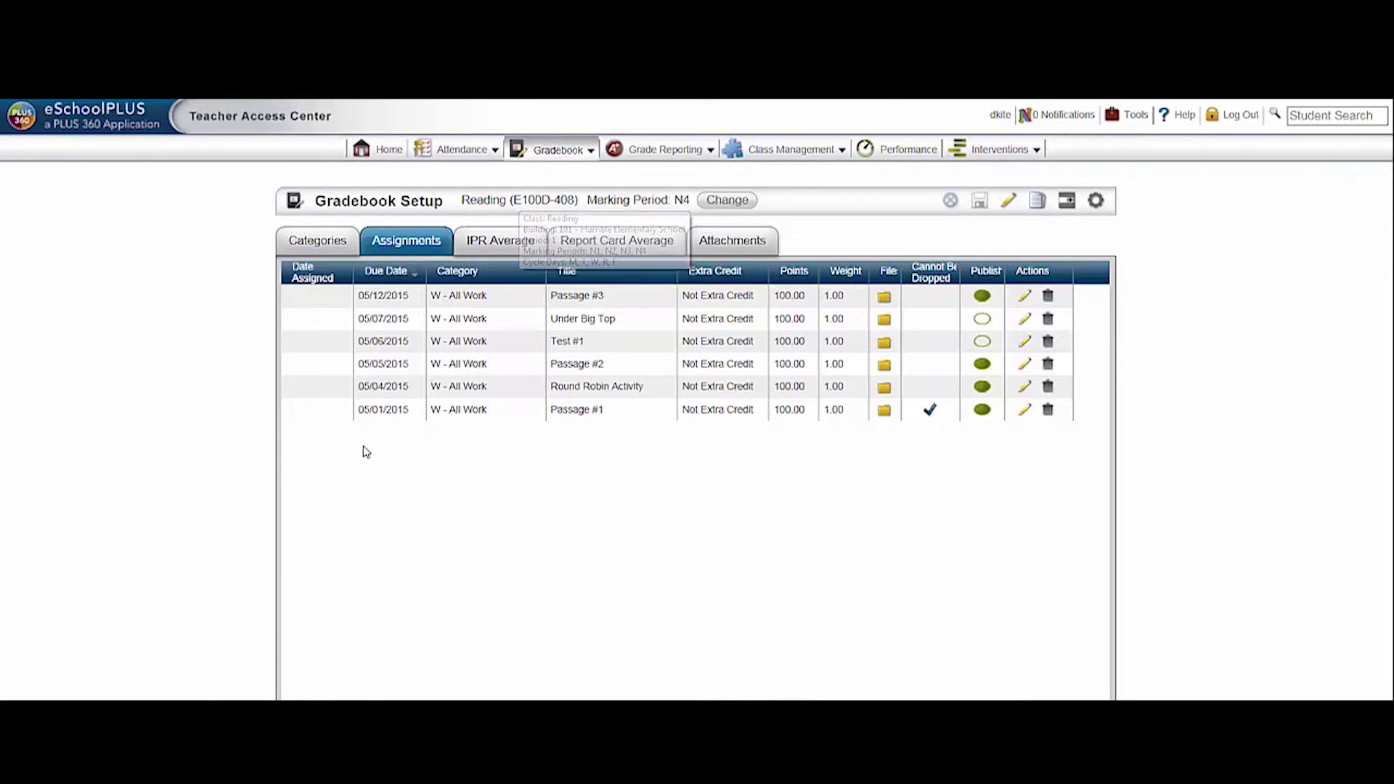
pyautogui.click(727, 201)
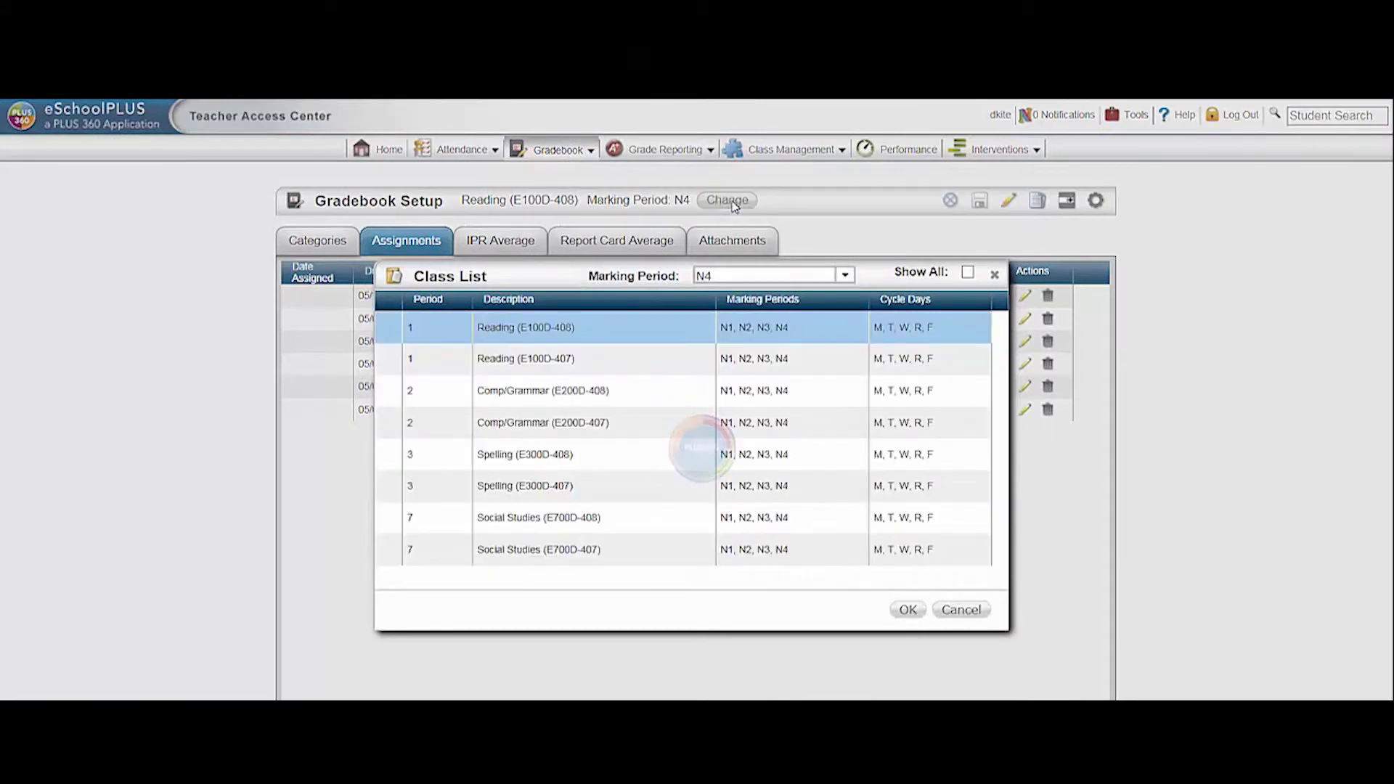
pyautogui.click(550, 358)
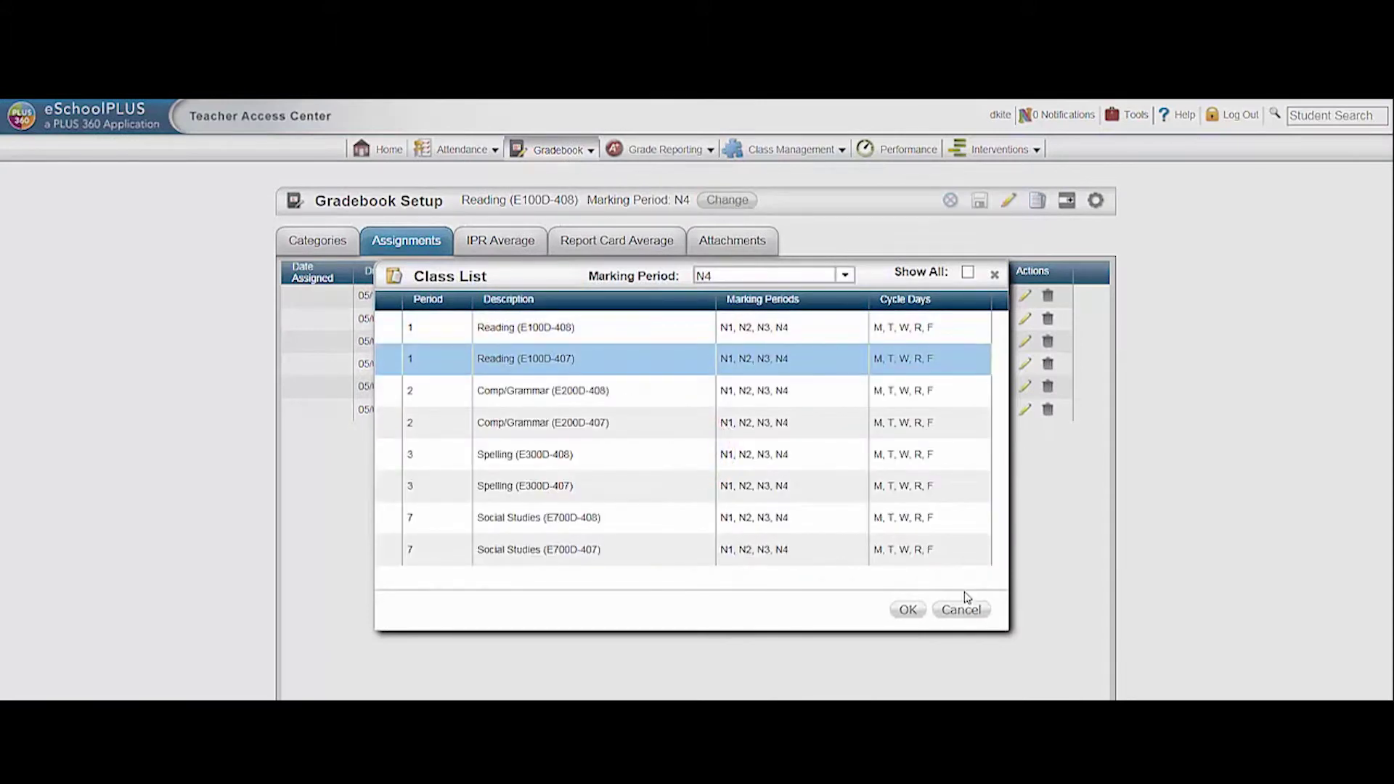
pyautogui.click(909, 610)
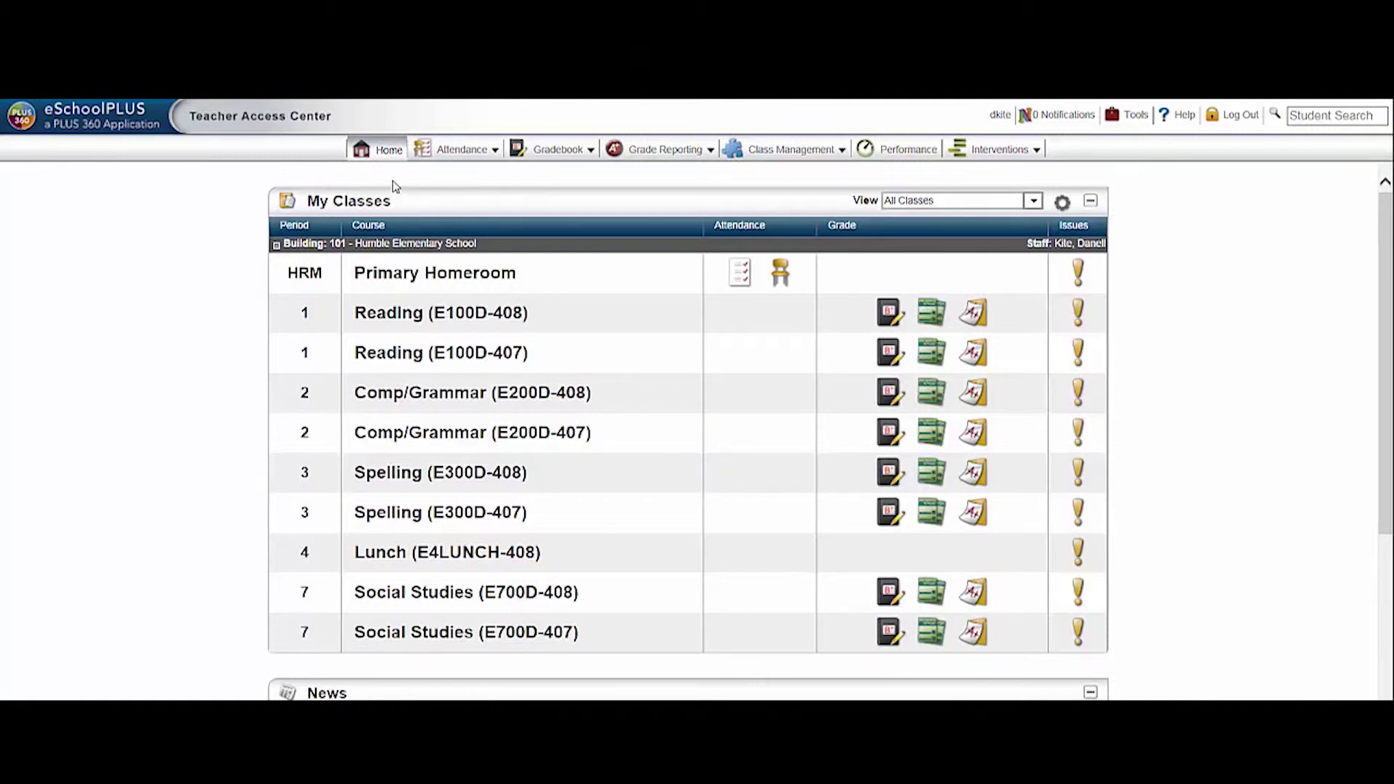
# Step: Open the gradebook for the Reading (E100D-408) class
pyautogui.click(552, 150)
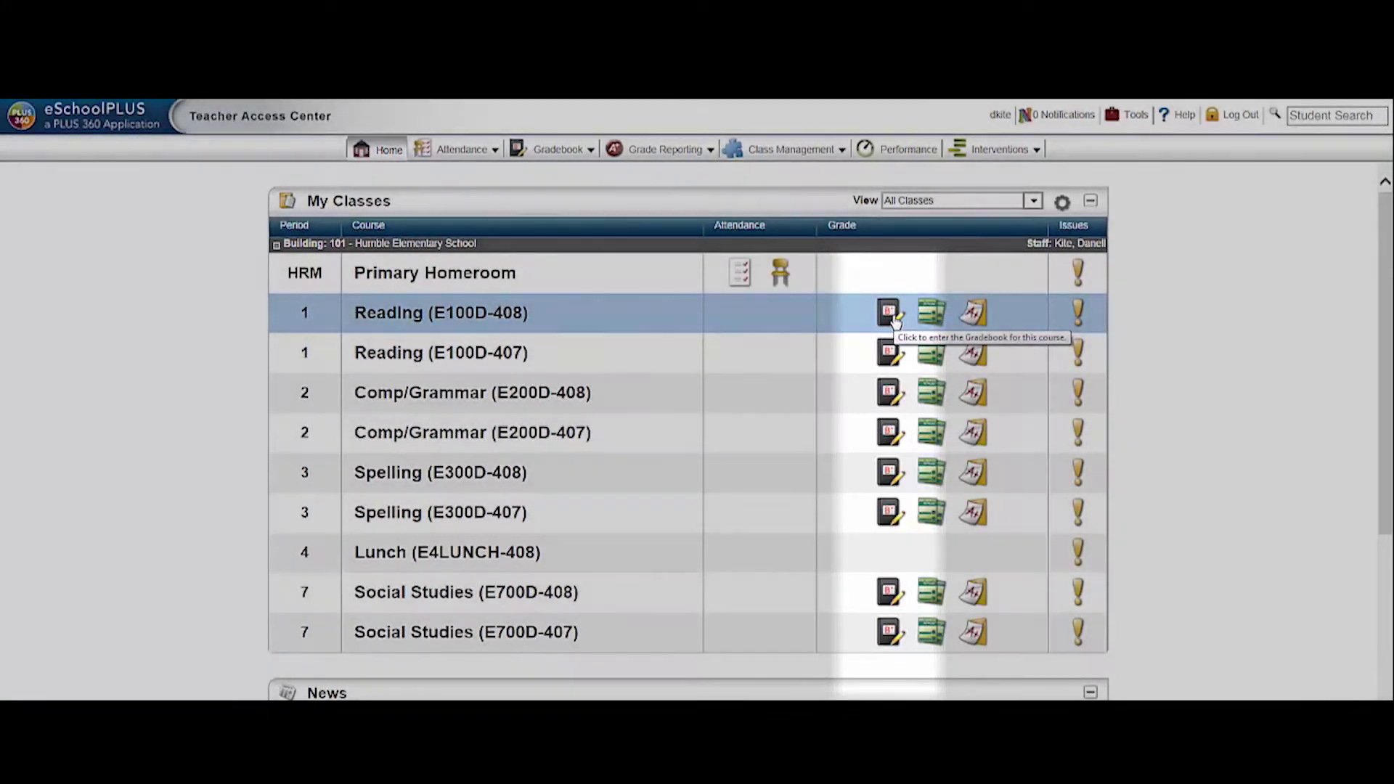
pyautogui.click(890, 313)
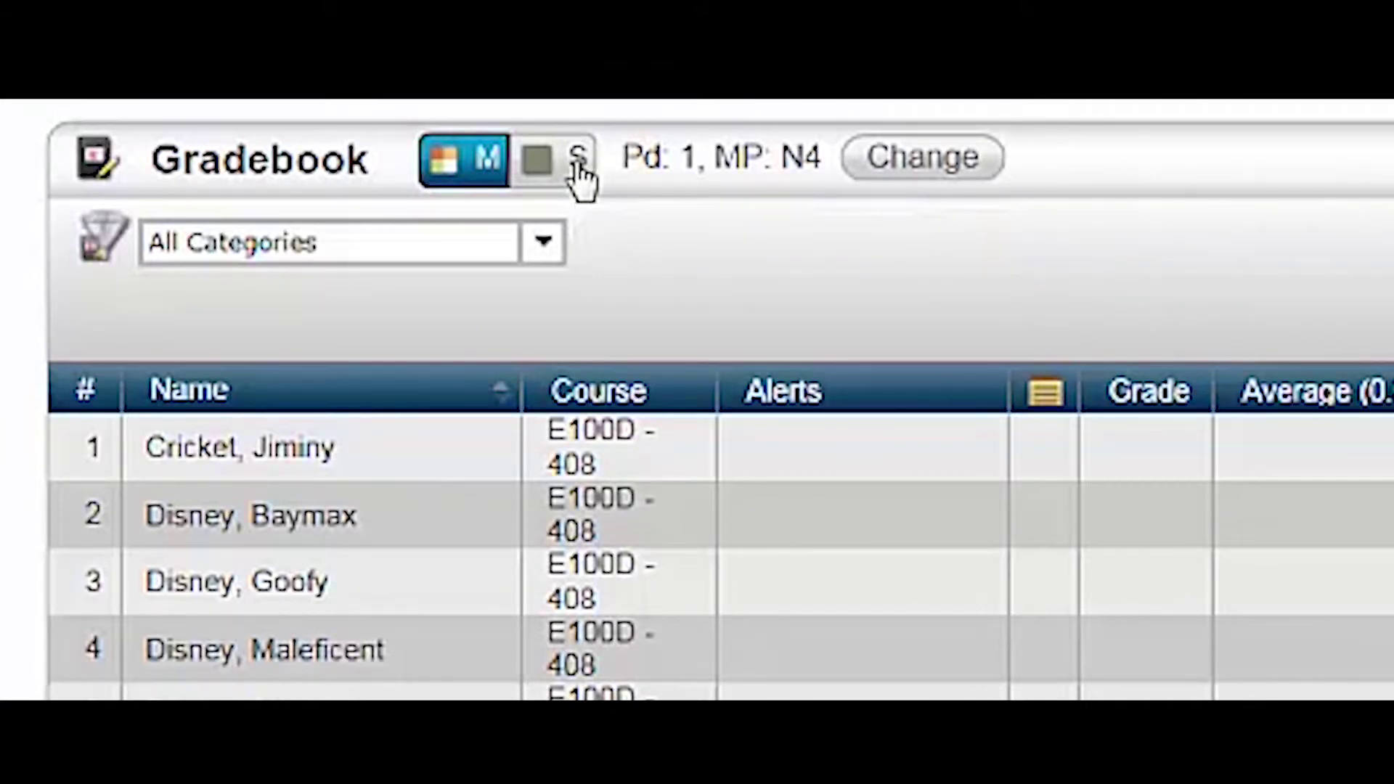
# Step: Switch to the single-section Reading (E100D-408) gradebook and mark Test #1 as published
pyautogui.click(578, 161)
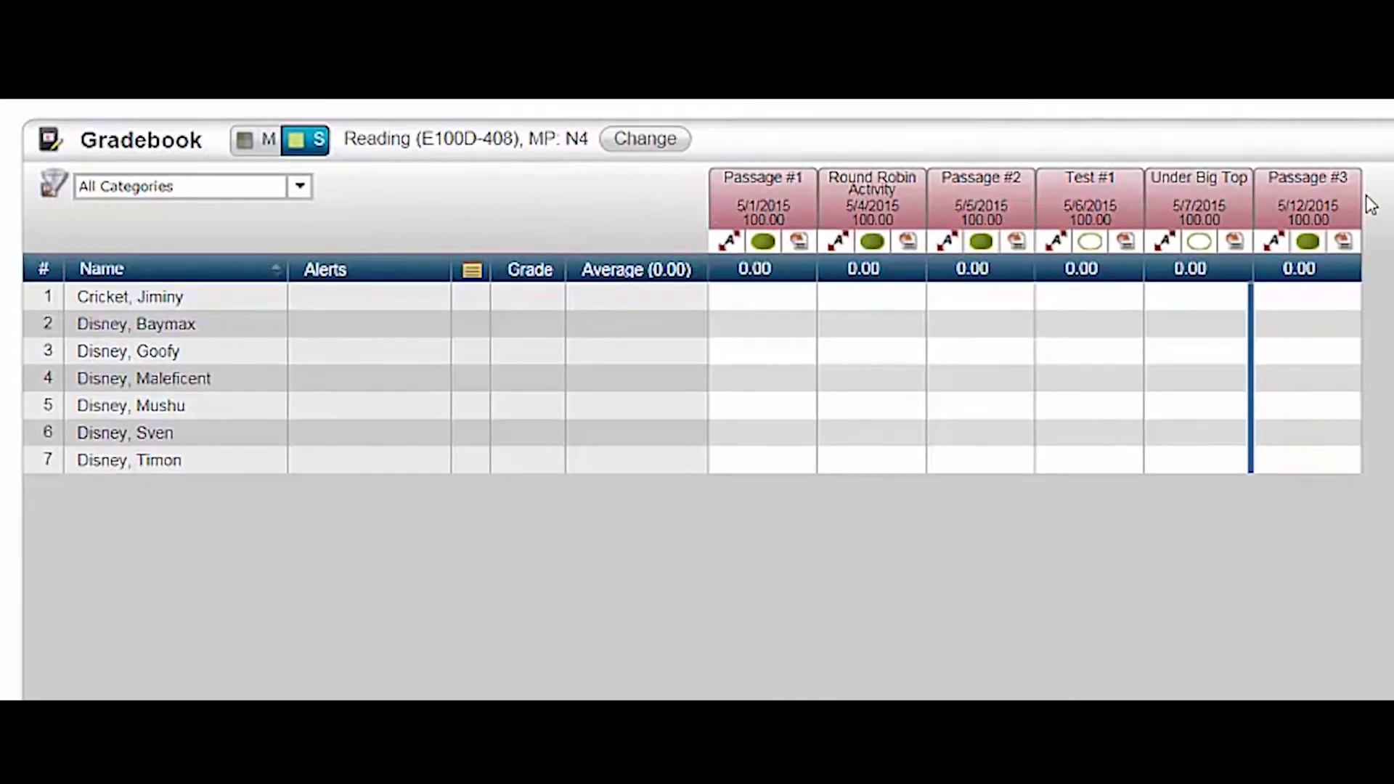
pyautogui.moveTo(761, 207)
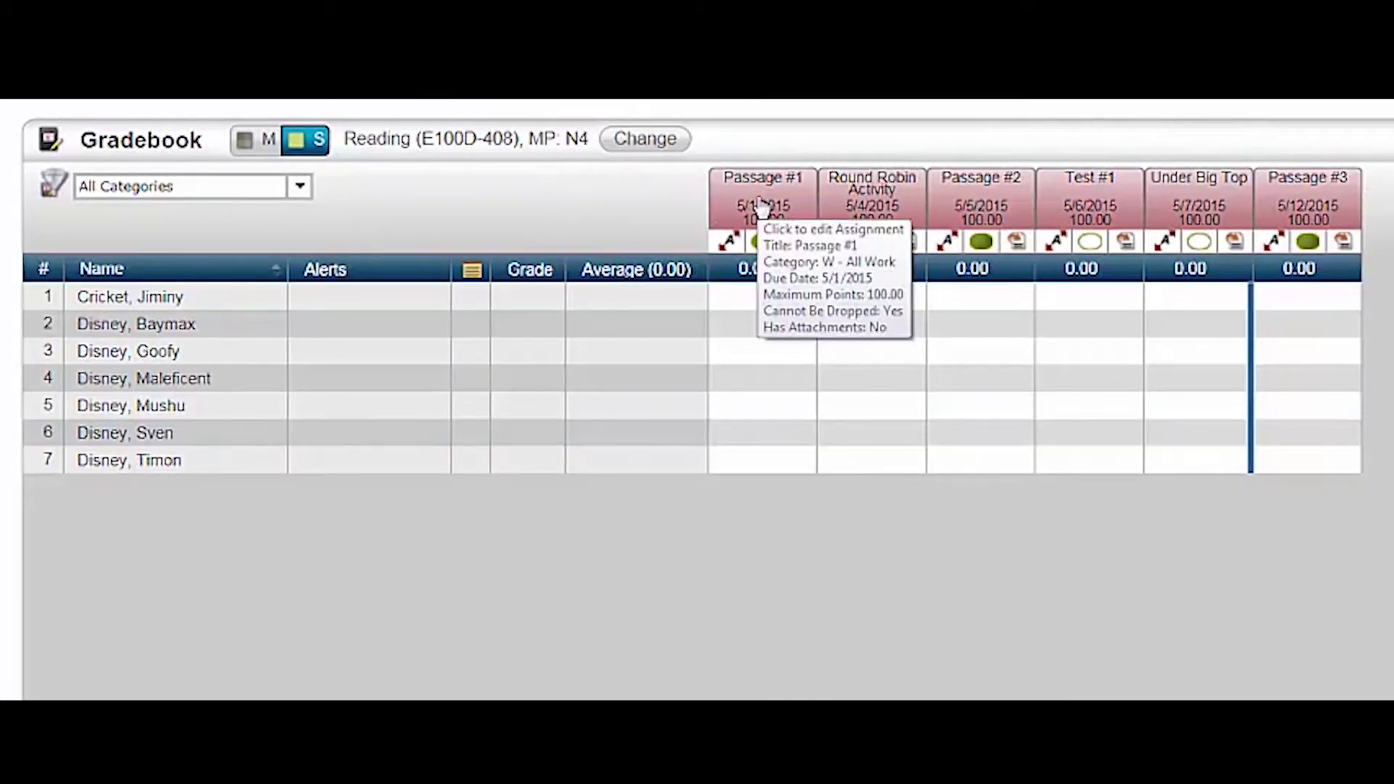
pyautogui.click(760, 210)
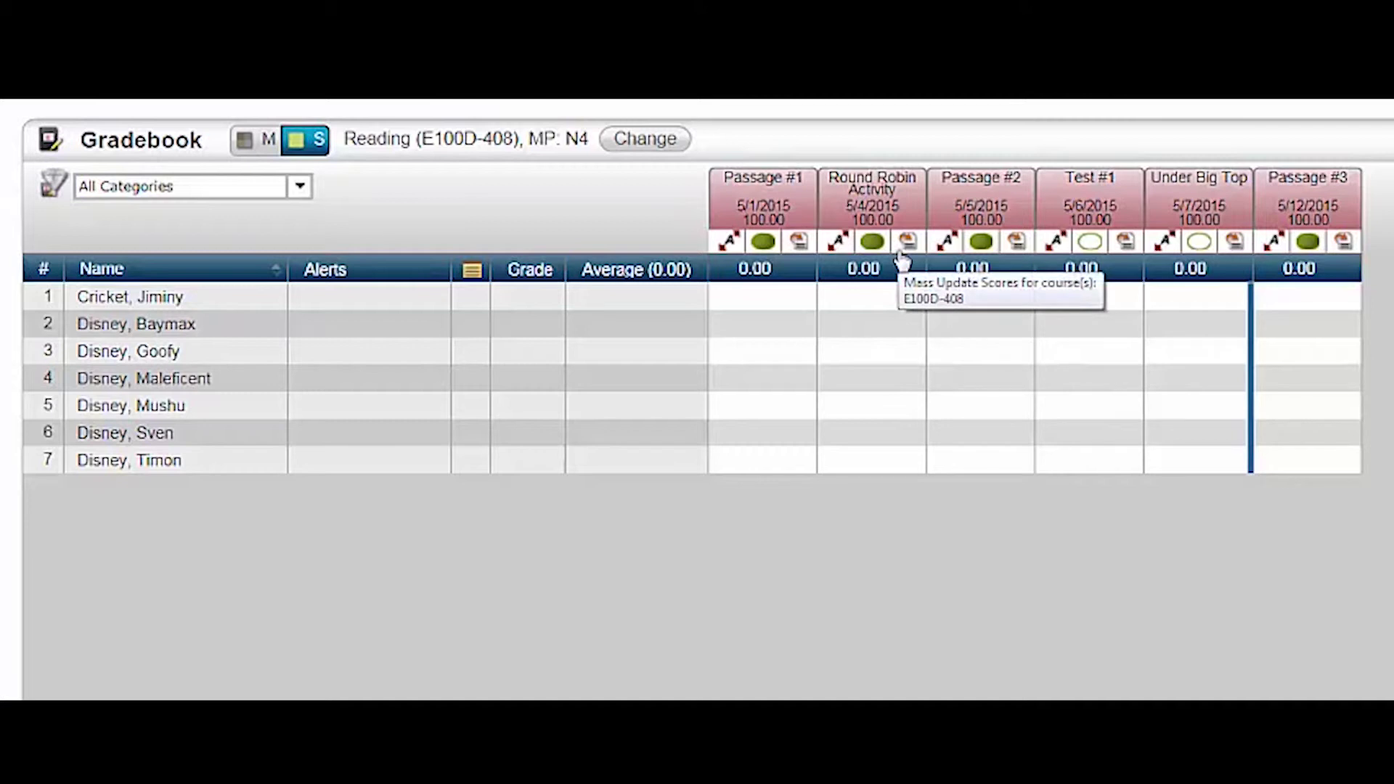
pyautogui.click(1093, 243)
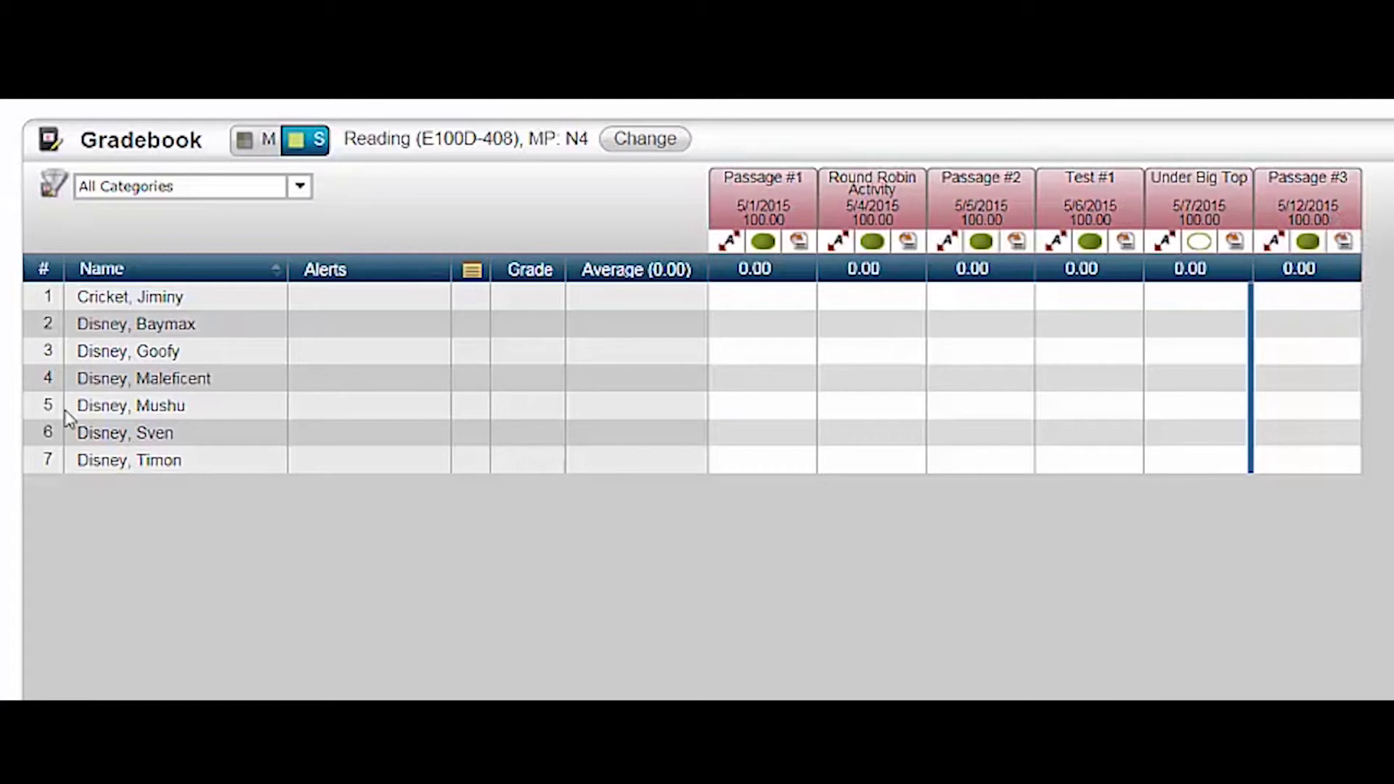
# Step: Enter 85 as the first student's Passage #1 score, moving between Passage #1 and Round Robin columns
pyautogui.click(772, 304)
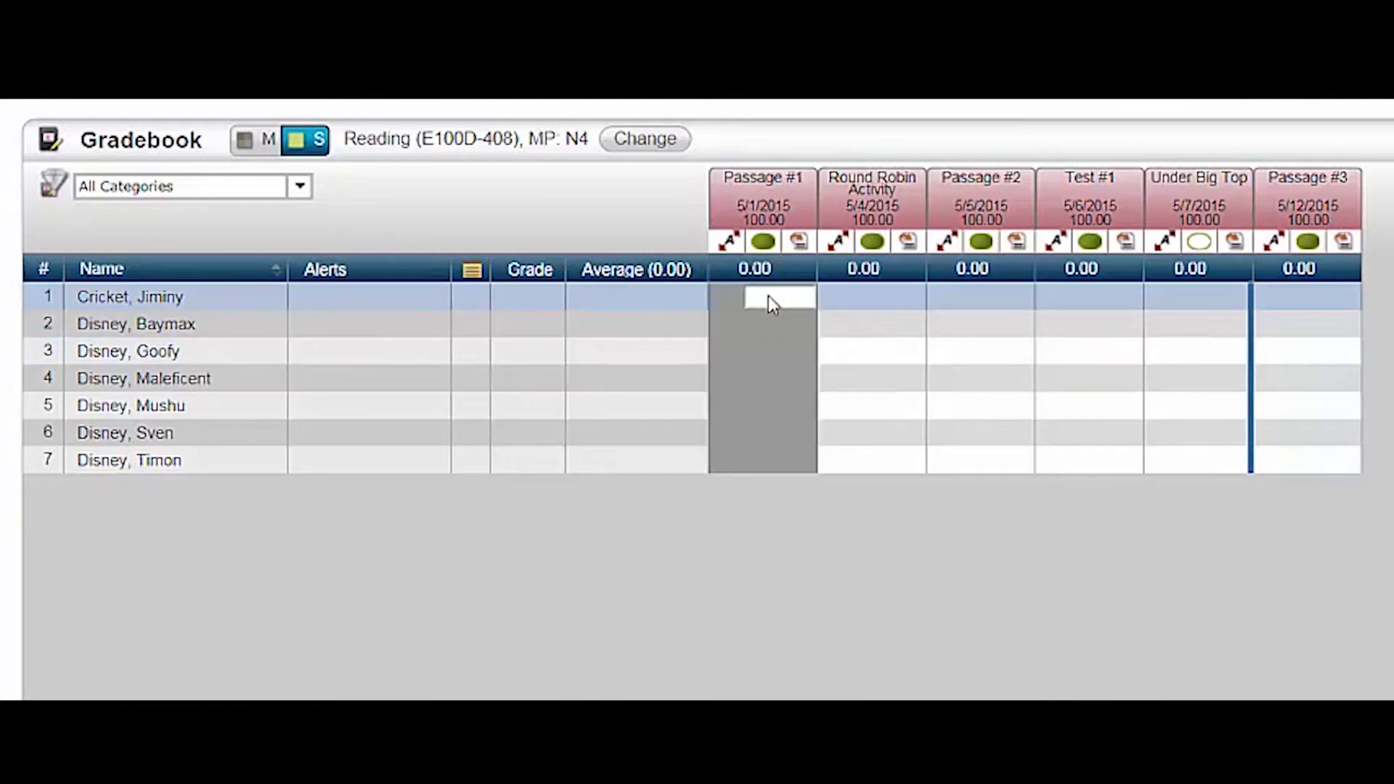
pyautogui.write('85')
pyautogui.press('Return')
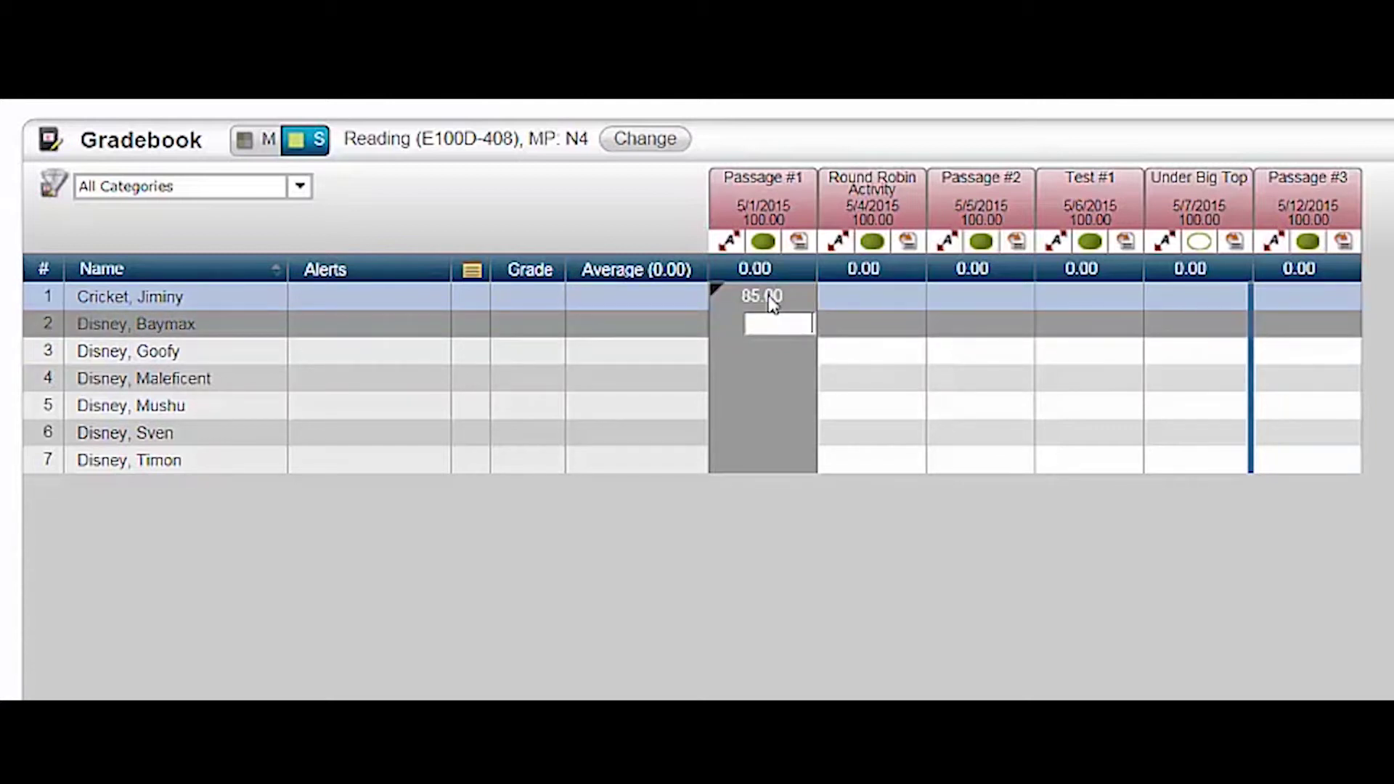
pyautogui.press('Tab')
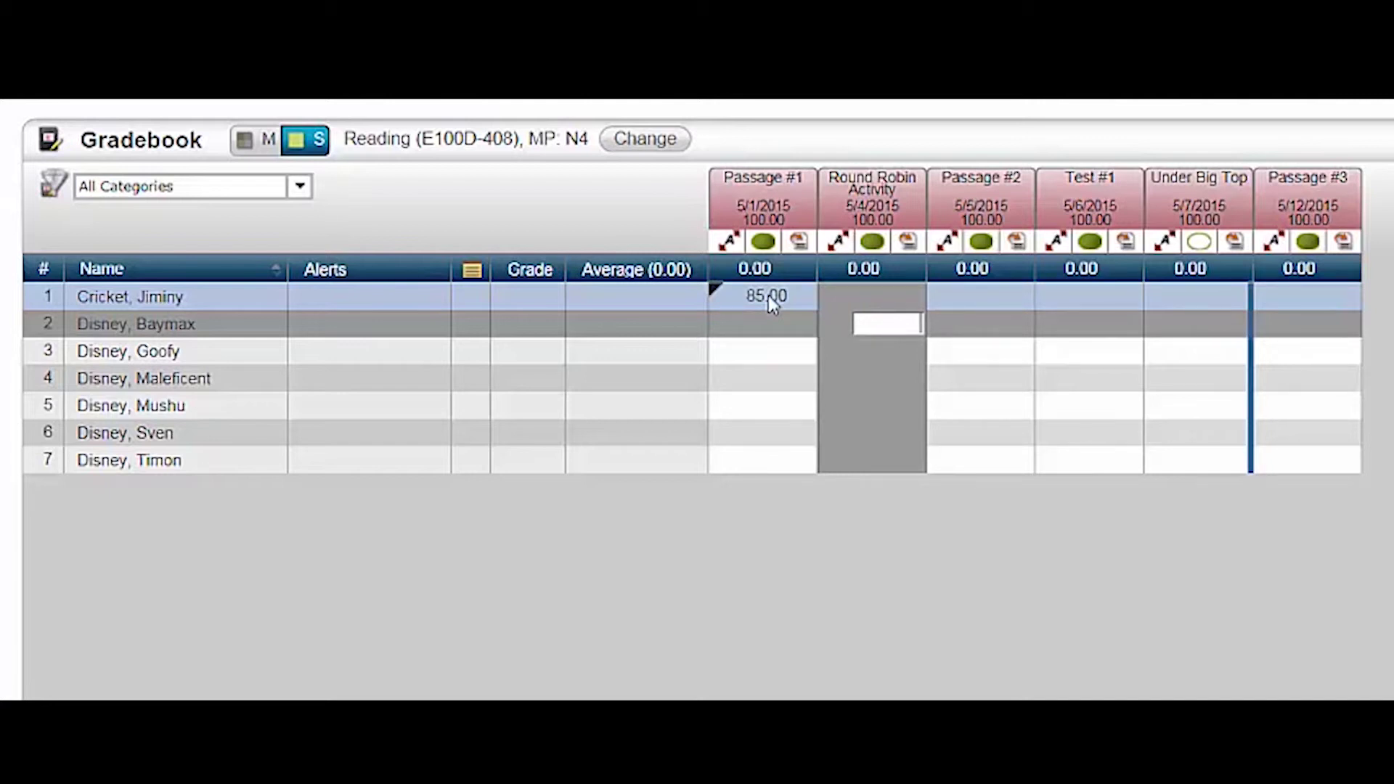
pyautogui.press('Left')
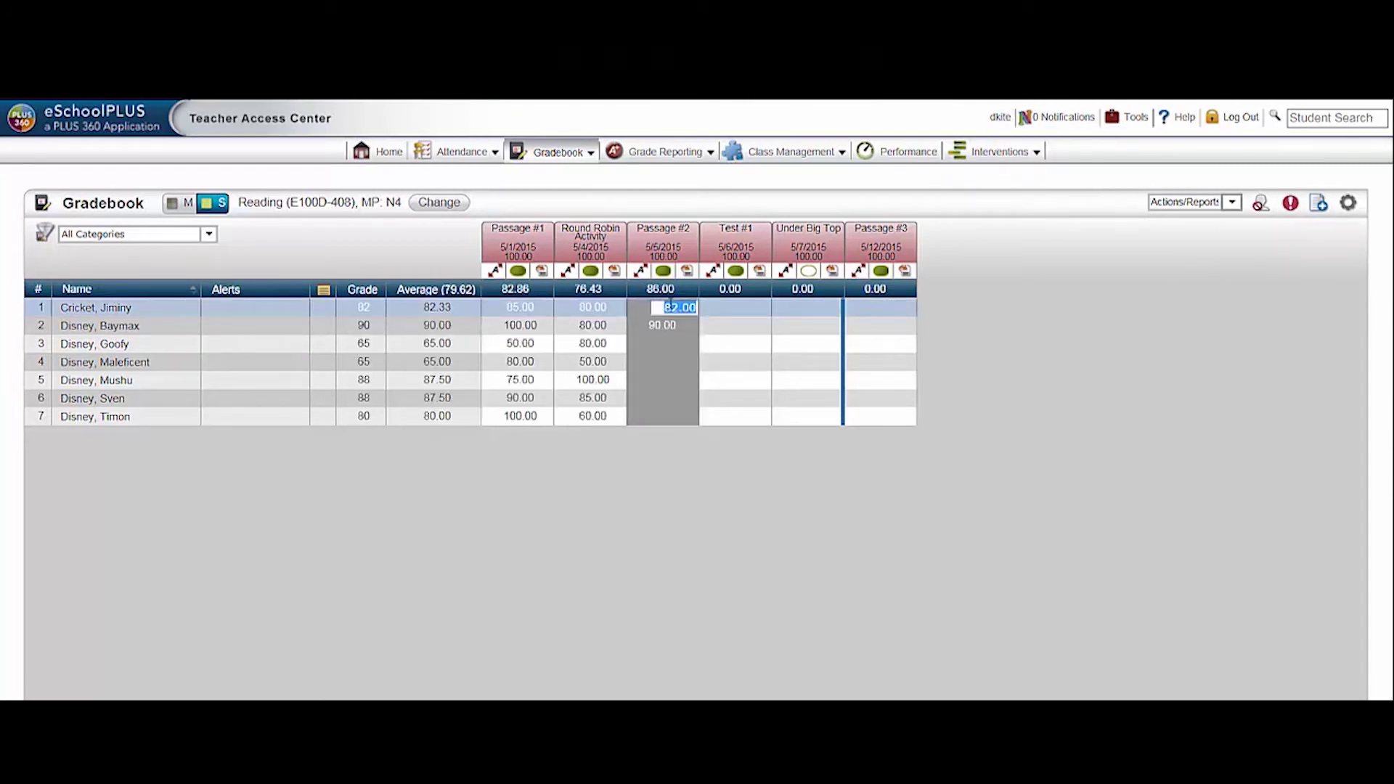
pyautogui.rightClick(677, 310)
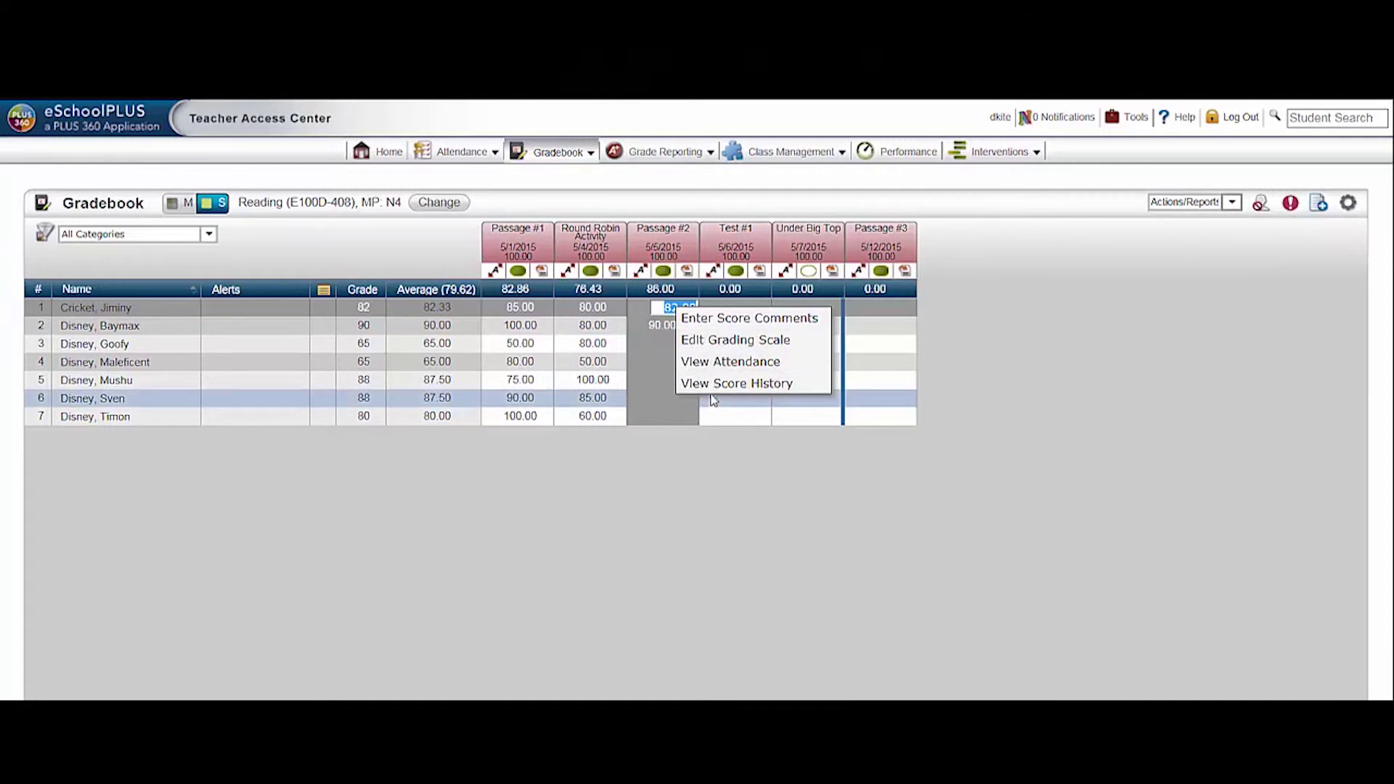
pyautogui.click(646, 482)
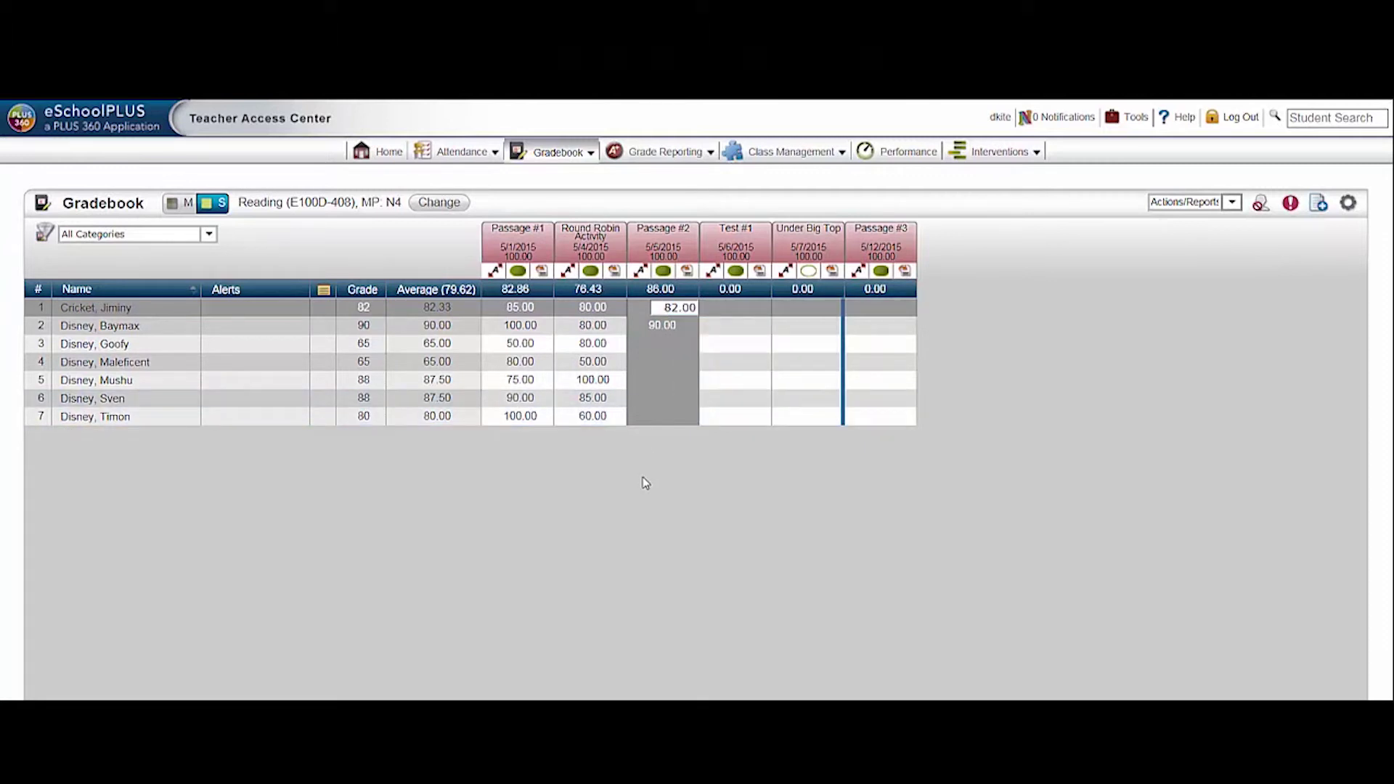
# Step: Give the third student 80 on Passage #2 with comment code L - Late Assignment
pyautogui.click(640, 272)
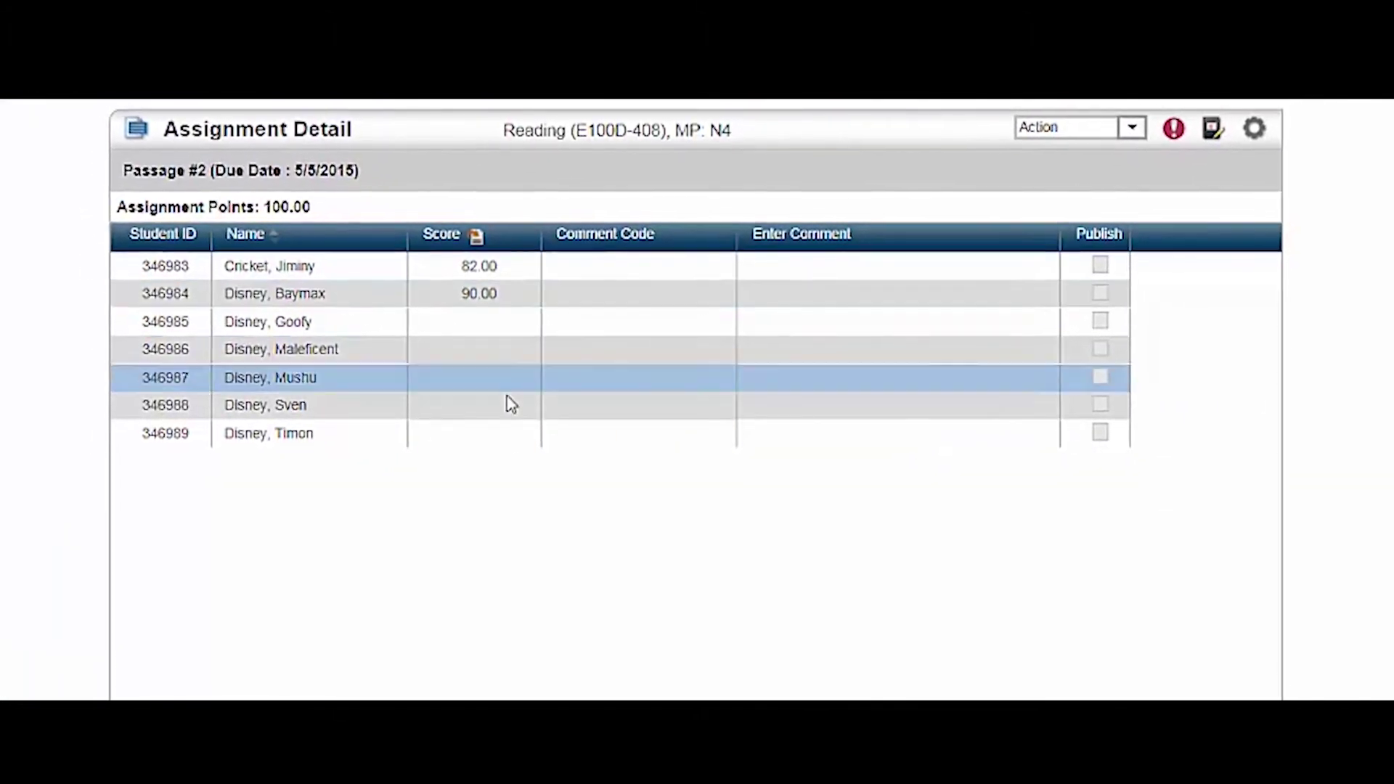
pyautogui.click(483, 321)
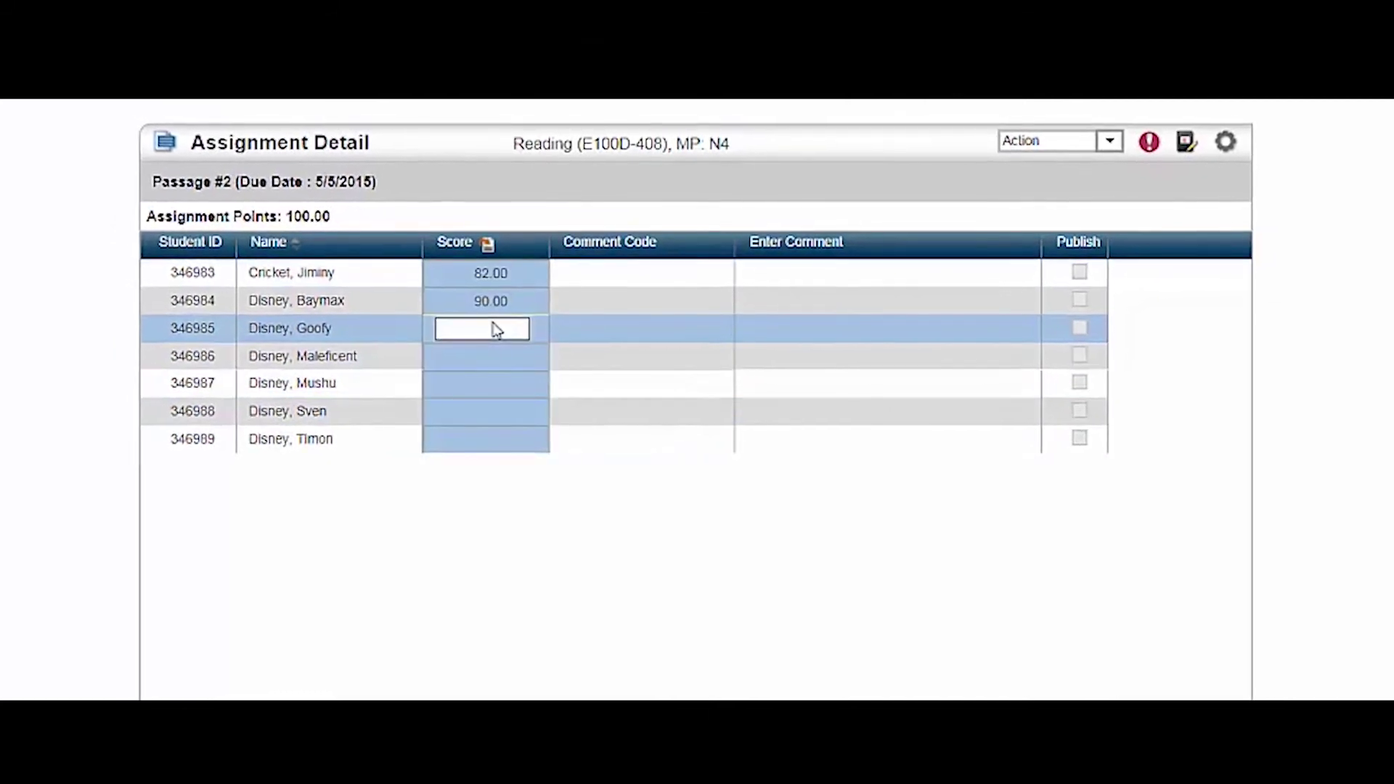
pyautogui.write('80')
pyautogui.press('Tab')
pyautogui.click(639, 335)
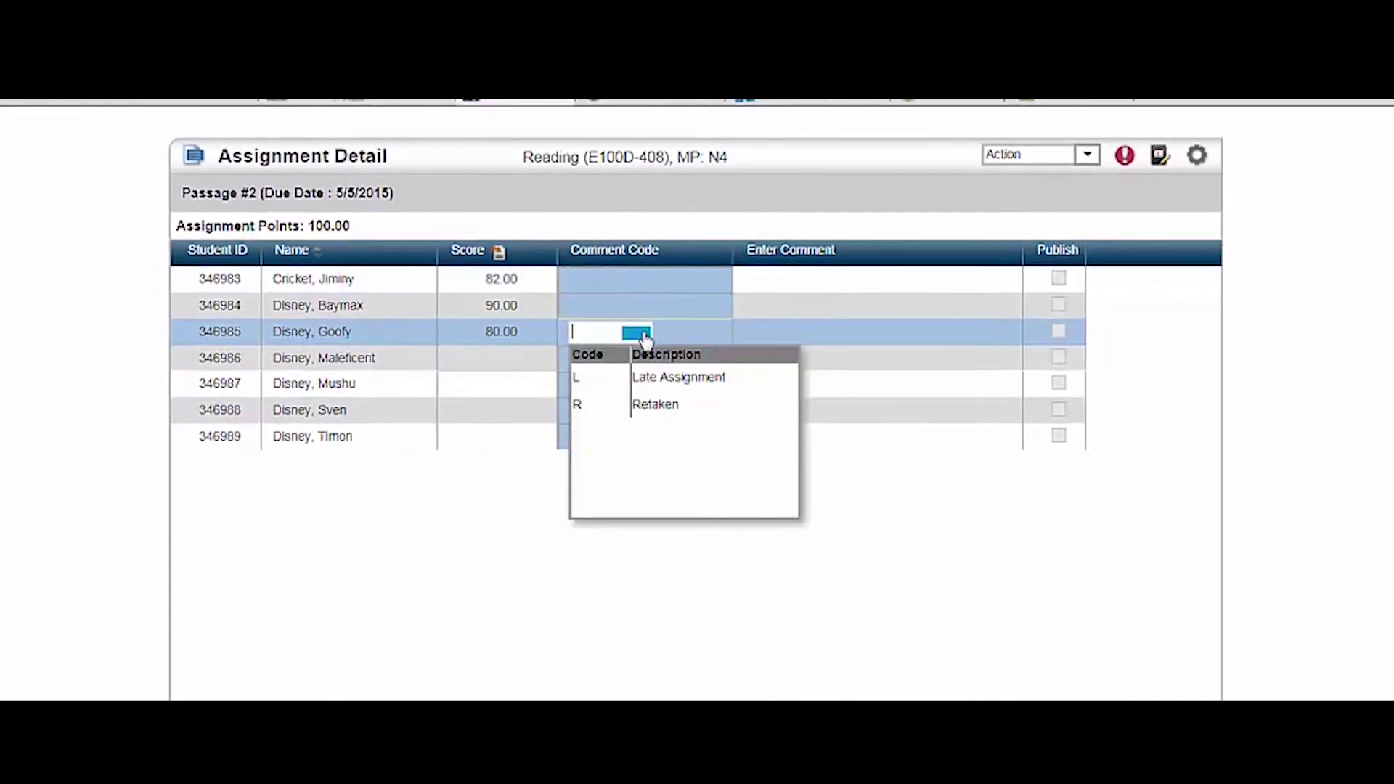
pyautogui.click(657, 381)
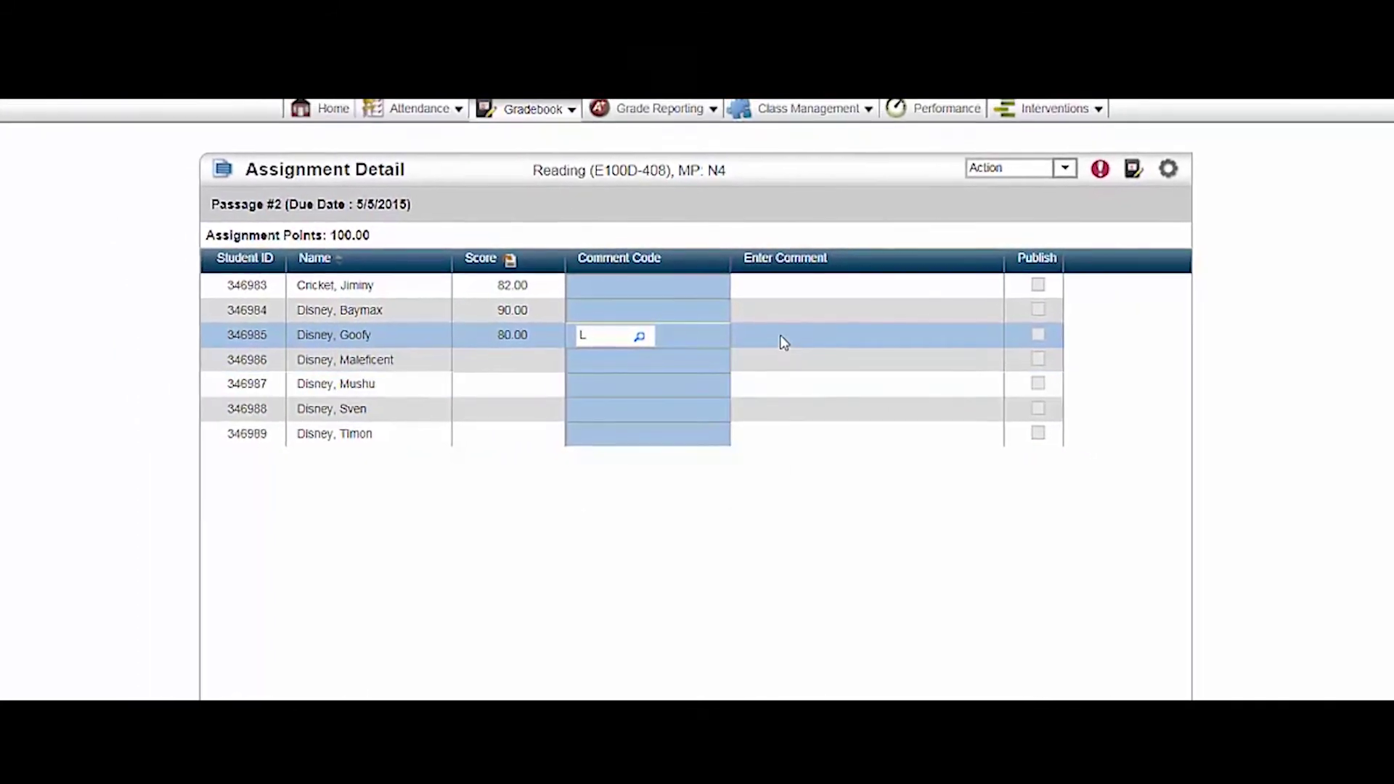
pyautogui.click(781, 343)
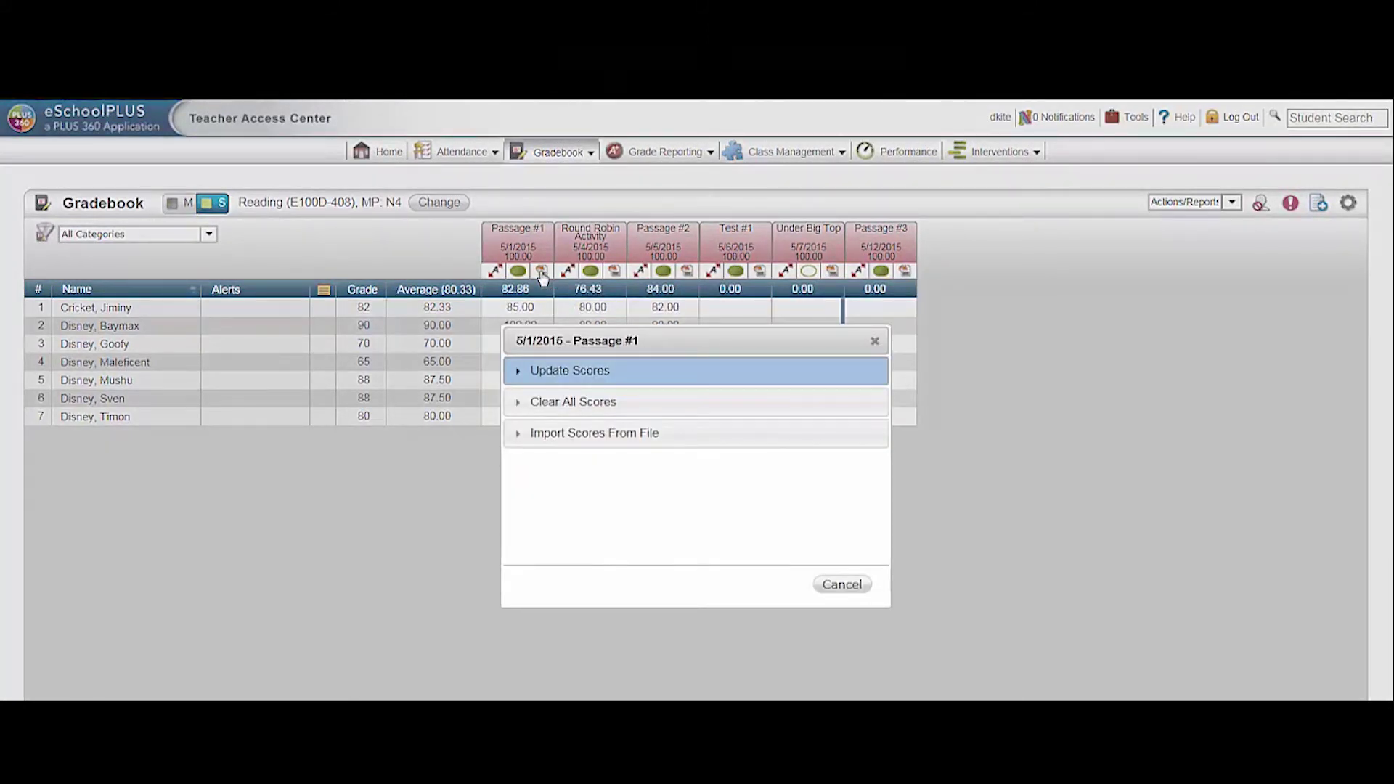
# Step: Mass-update every Passage #1 score to 100, overriding existing scores
pyautogui.click(585, 373)
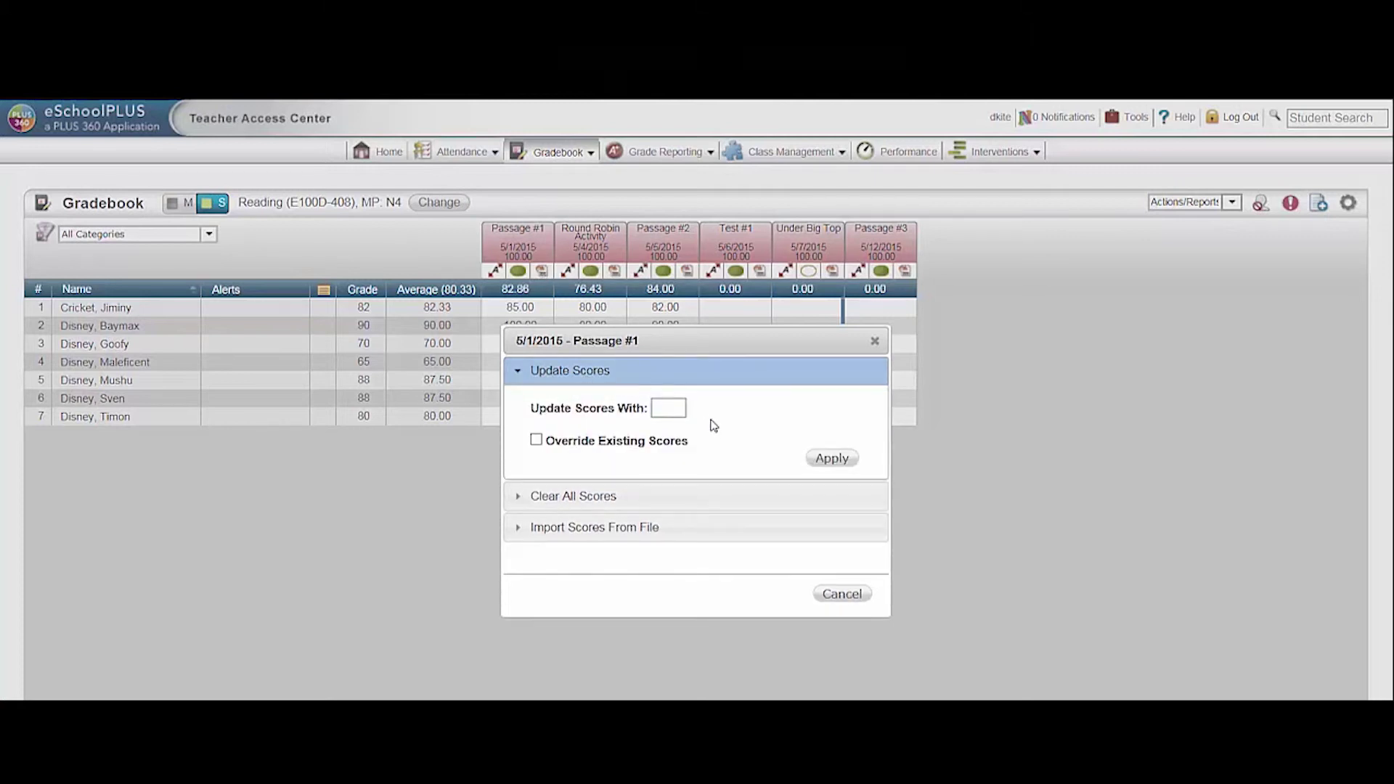
pyautogui.click(670, 408)
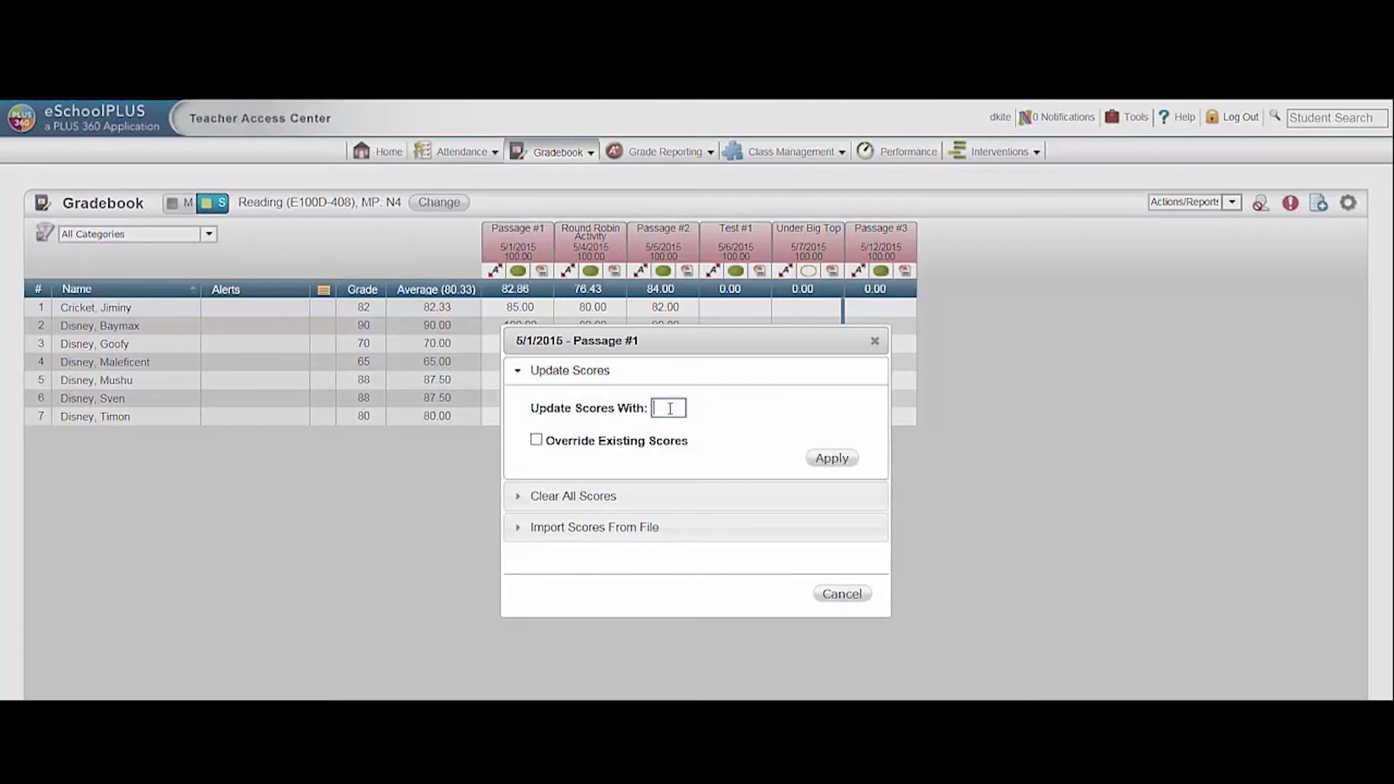
pyautogui.write('100')
pyautogui.click(536, 441)
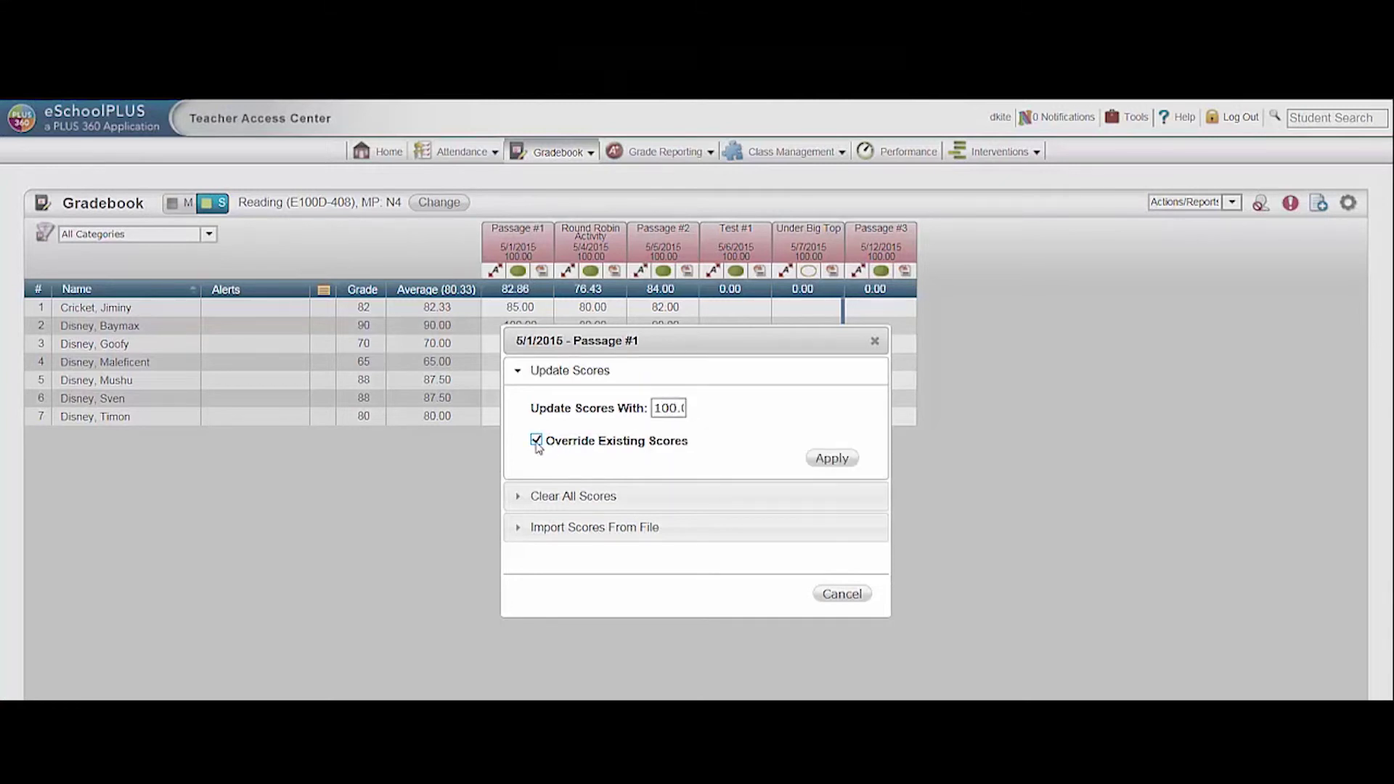
pyautogui.click(828, 460)
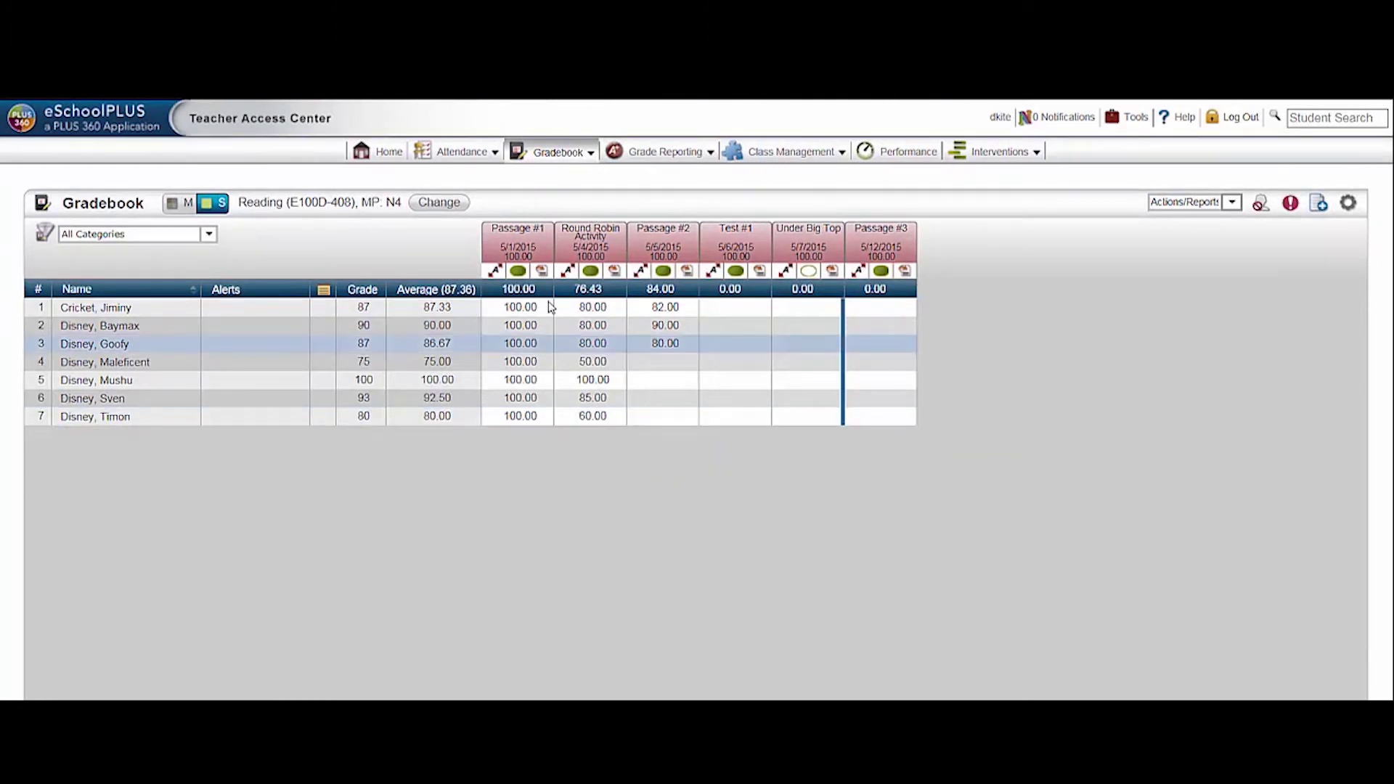
# Step: Apply Passage #1's Clear All Scores mass update and confirm the override
pyautogui.click(542, 272)
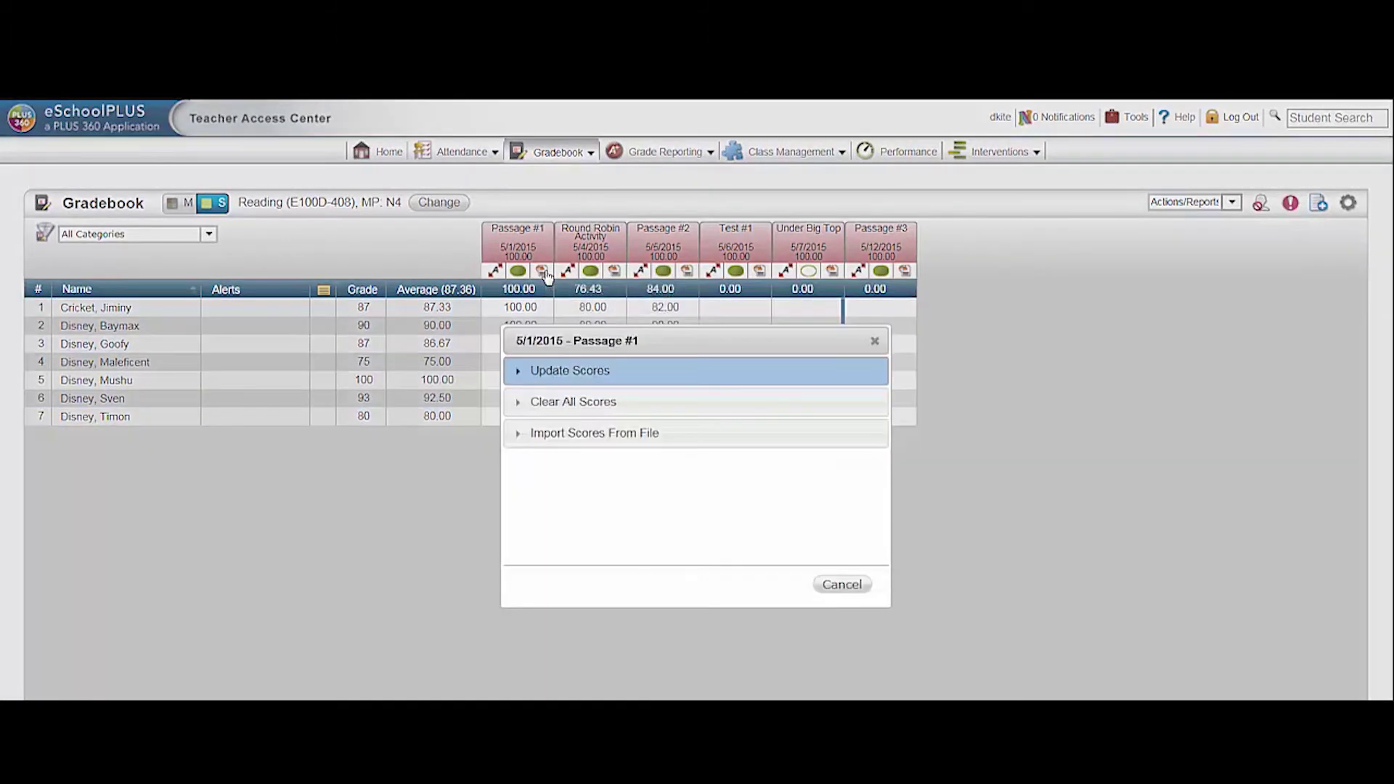
pyautogui.click(579, 409)
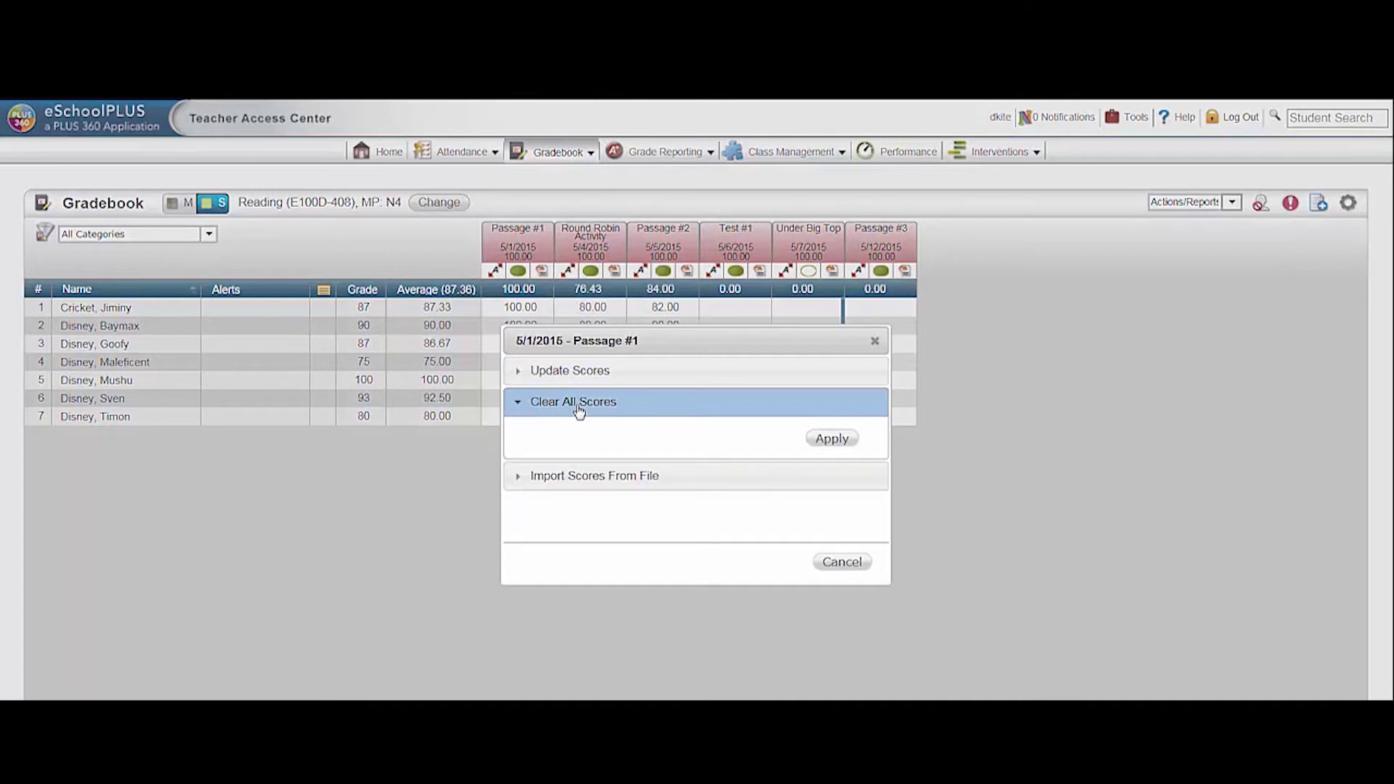
pyautogui.click(832, 440)
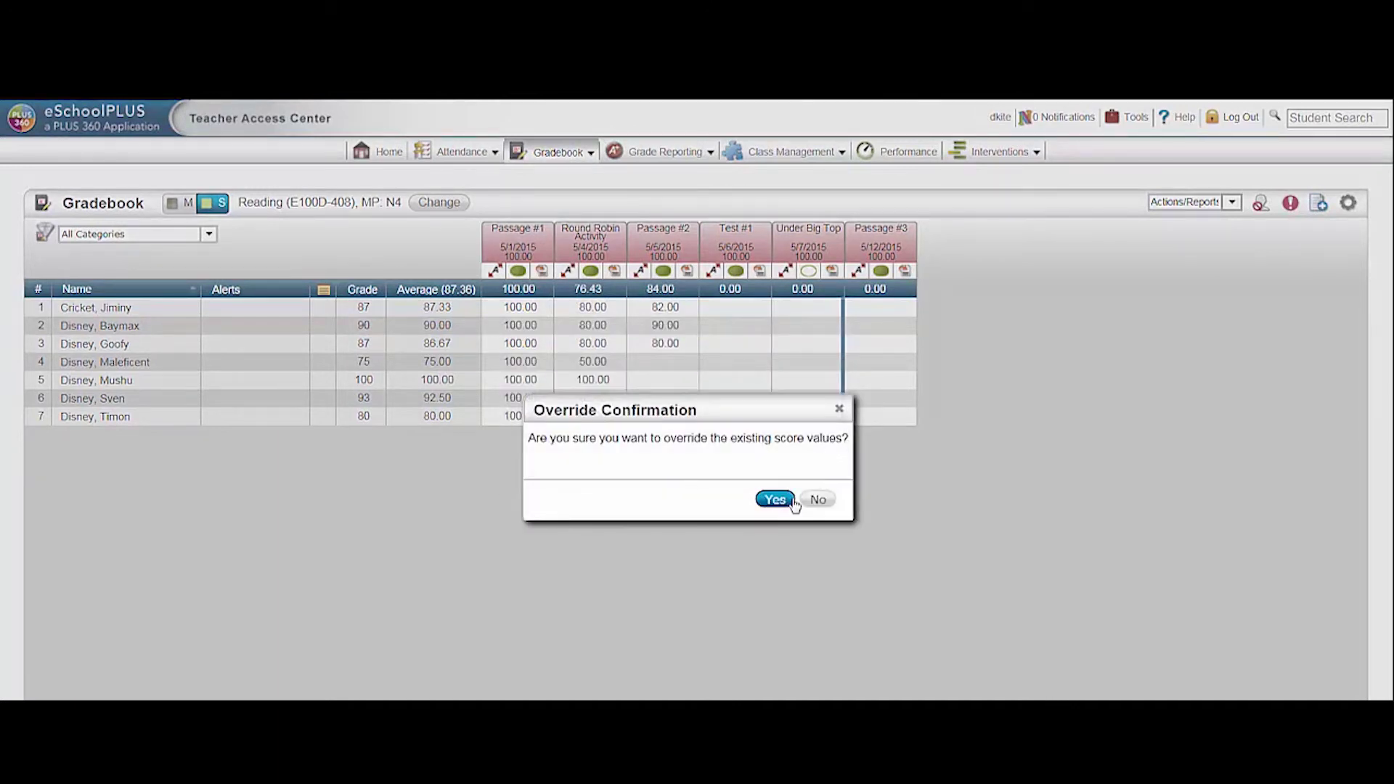
pyautogui.click(775, 500)
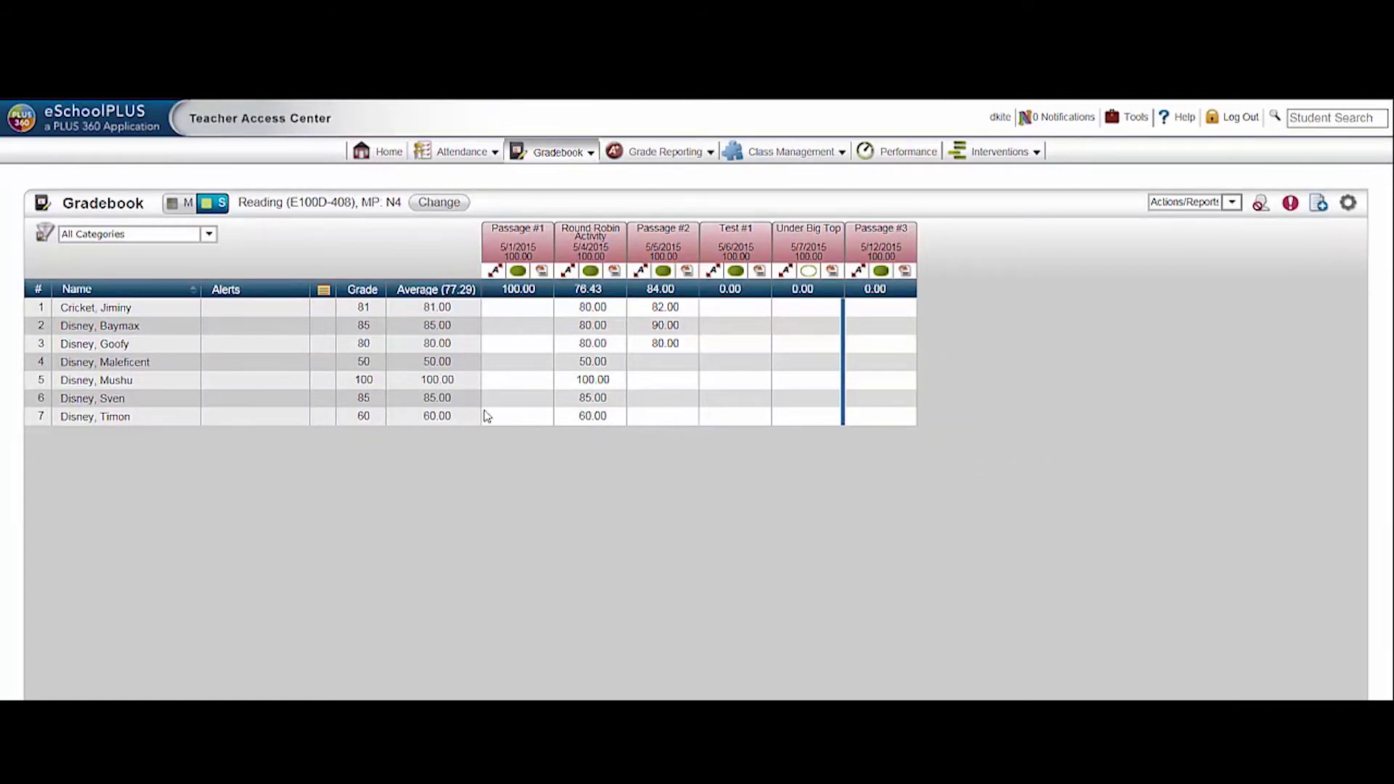
# Step: Close the Passage #1 score options, sort by Round Robin Activity, then re-sort by name
pyautogui.click(541, 272)
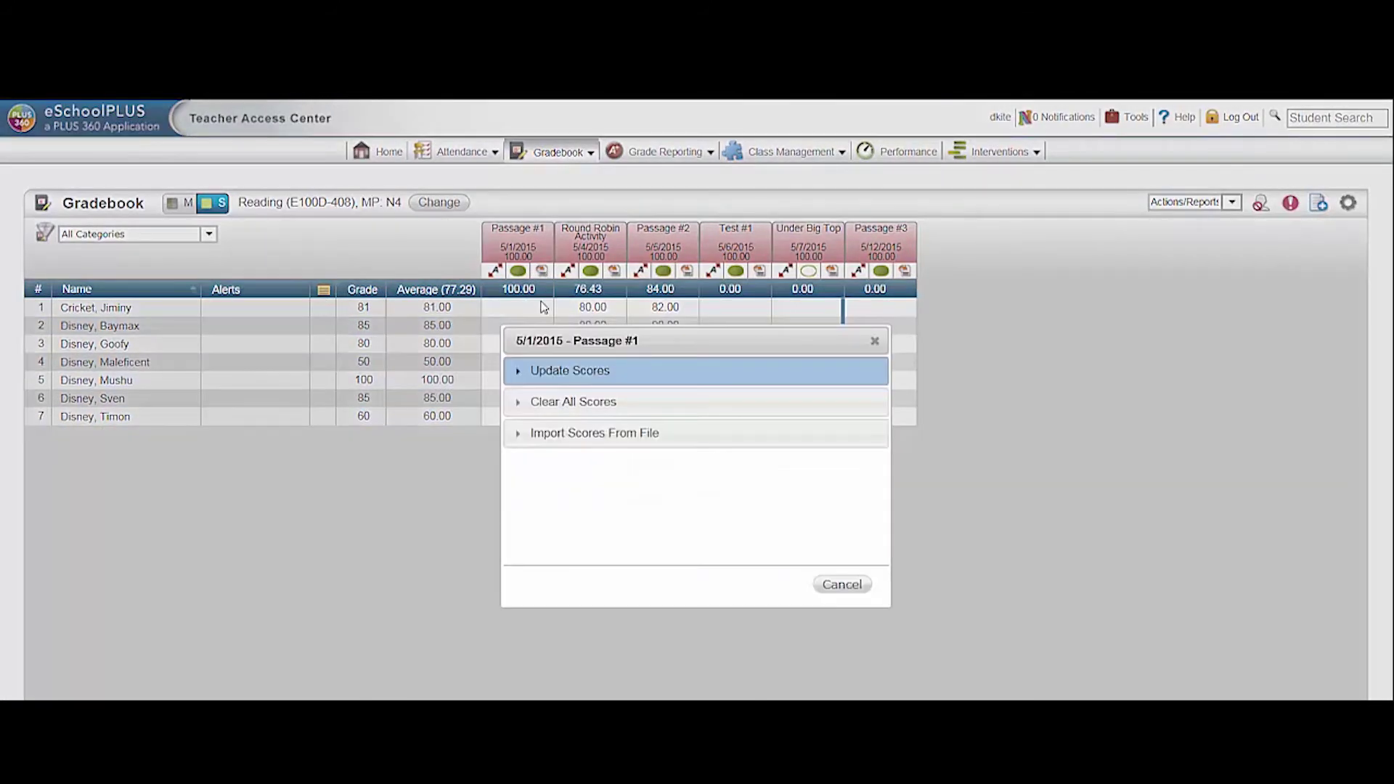
pyautogui.click(563, 436)
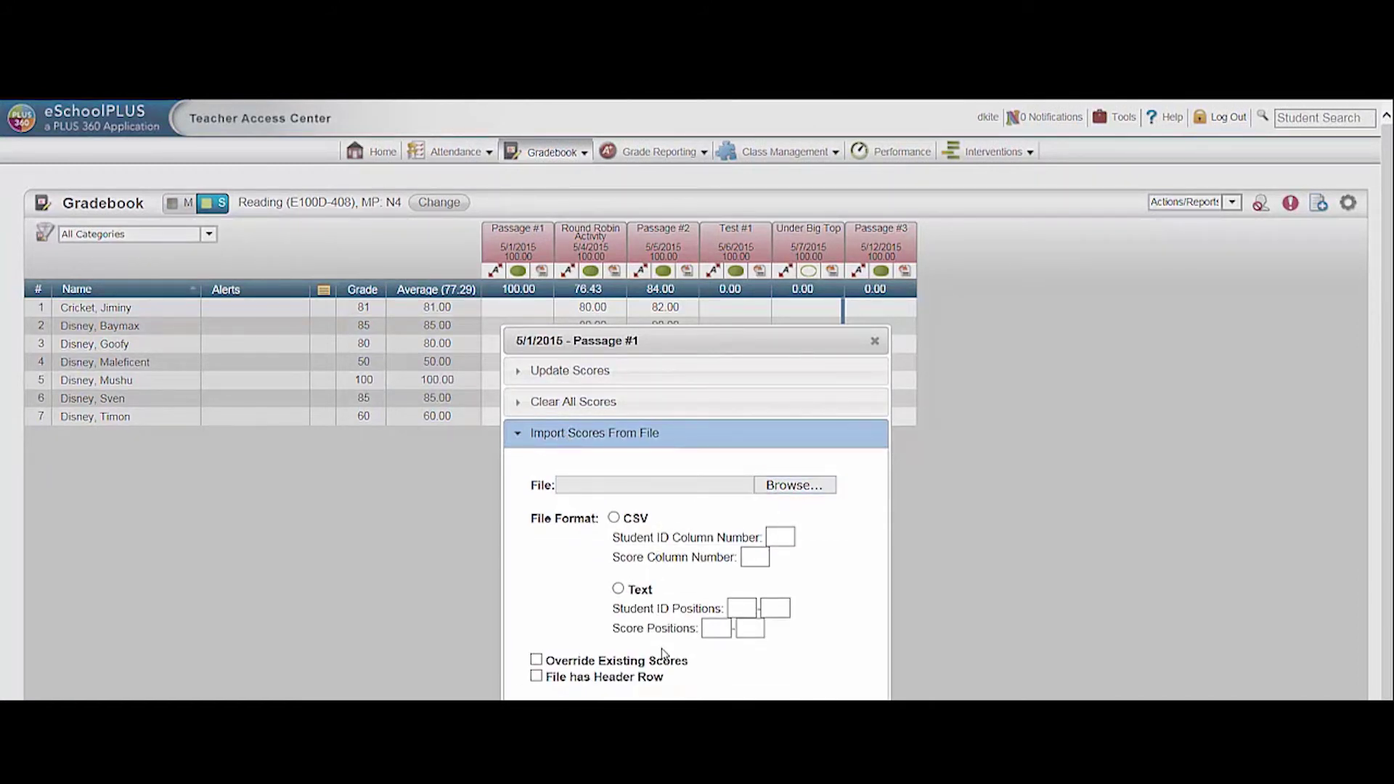
pyautogui.click(874, 341)
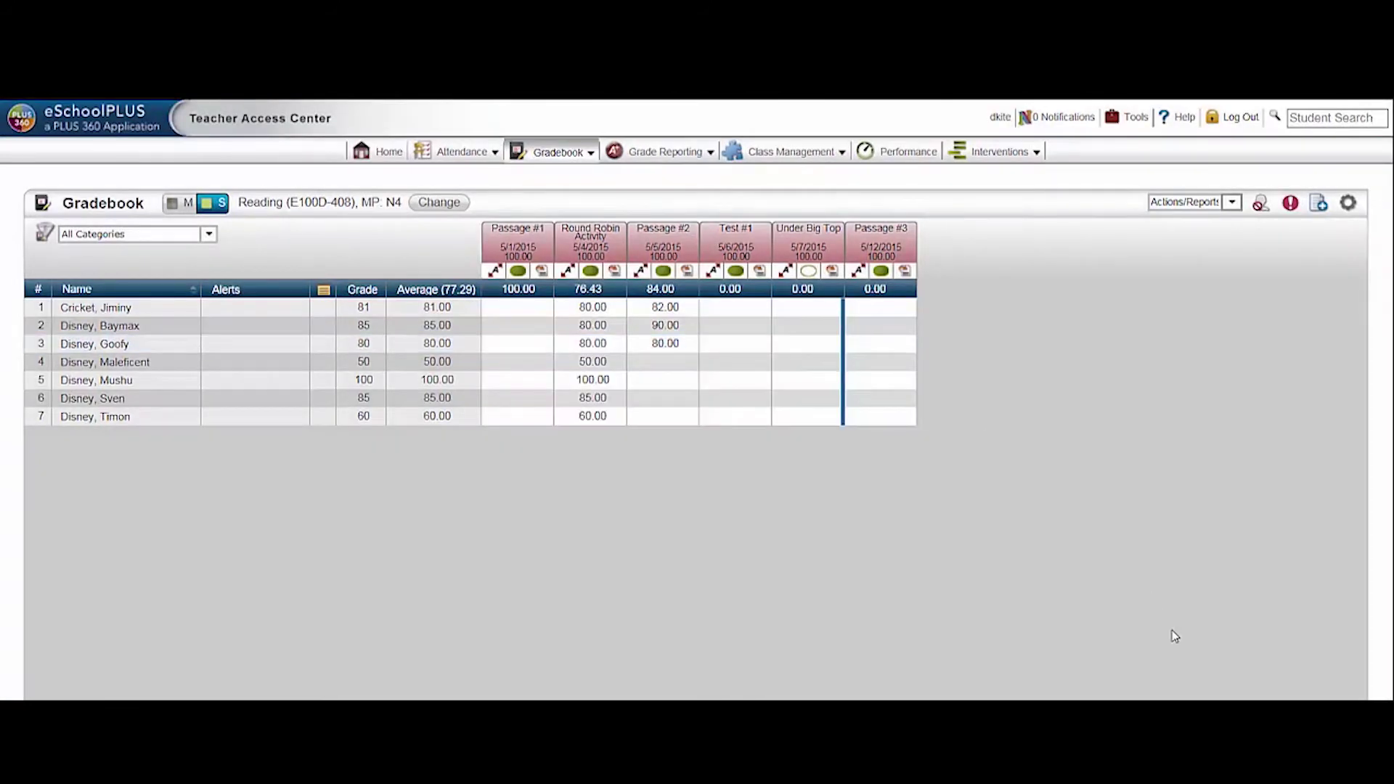
pyautogui.click(588, 292)
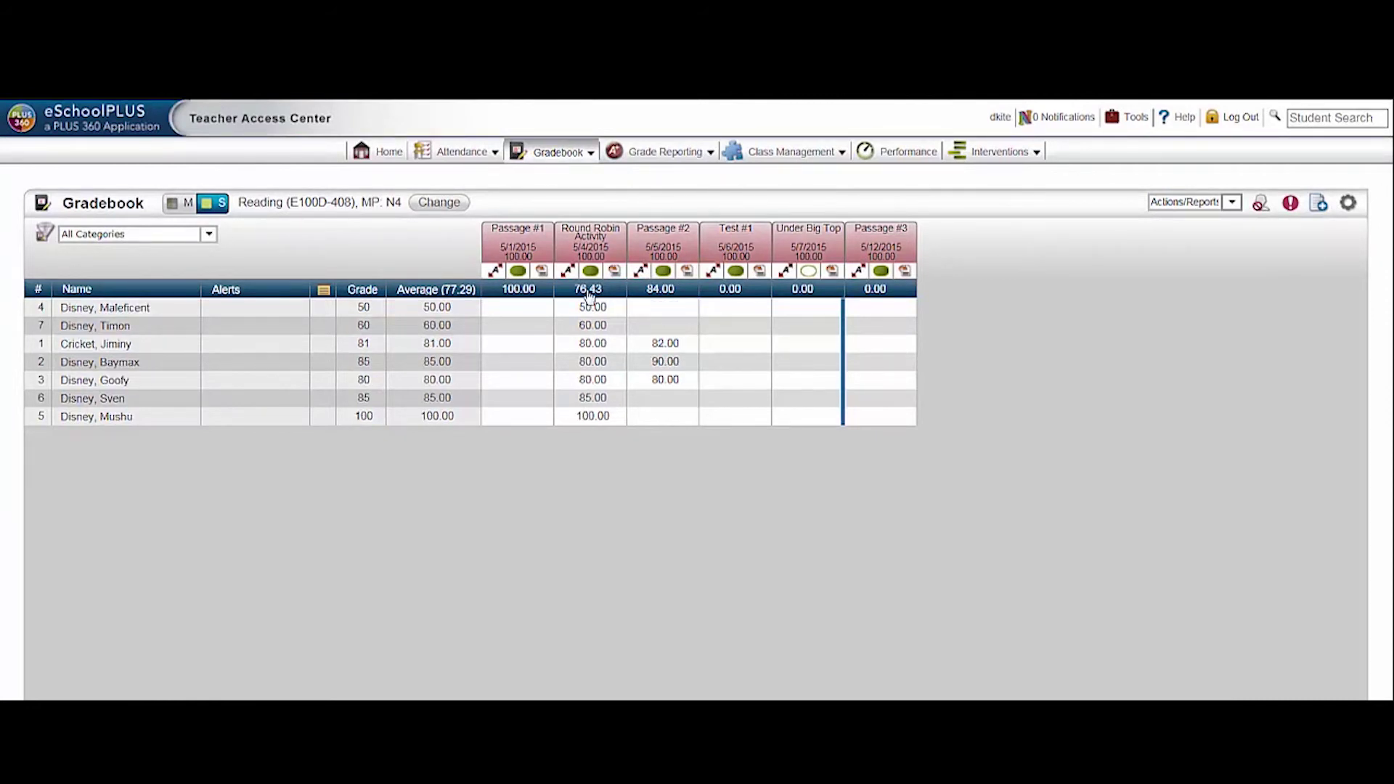
pyautogui.click(77, 290)
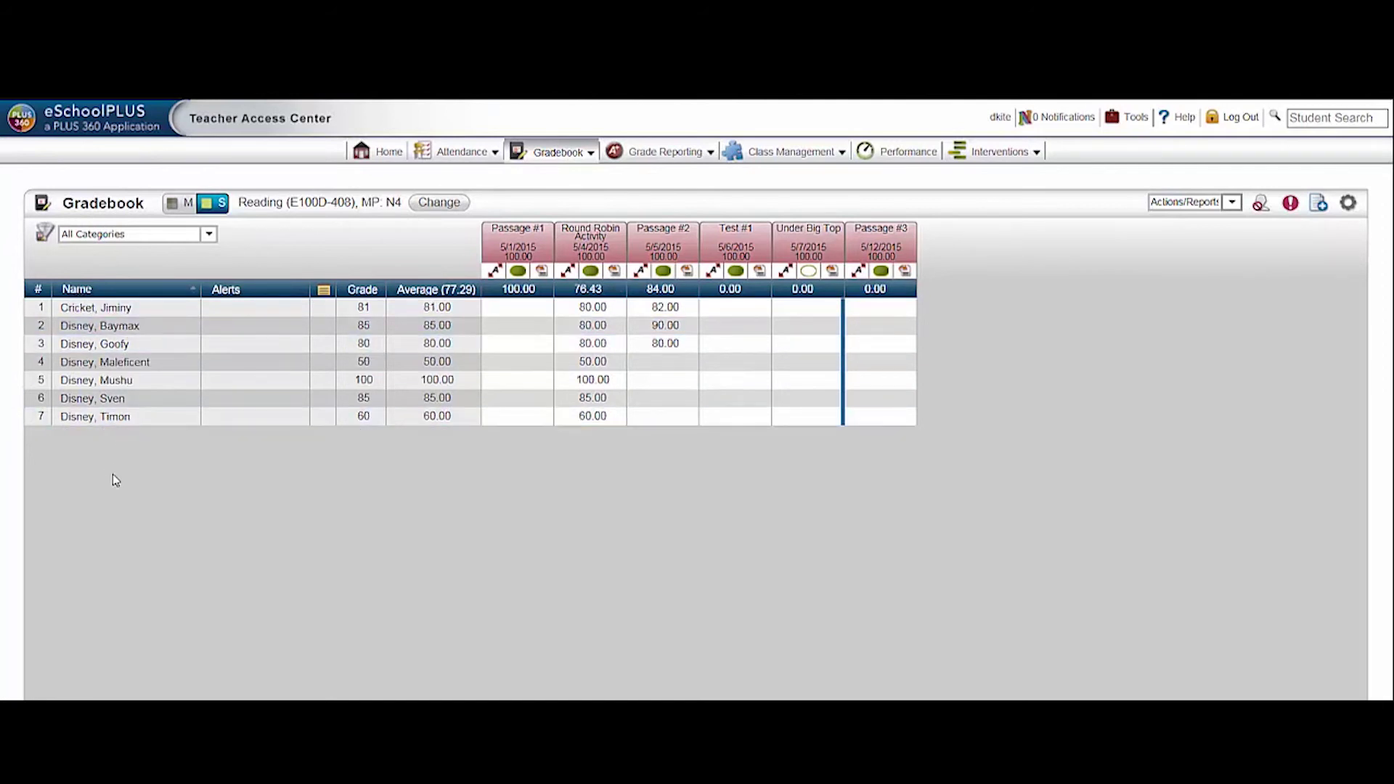
# Step: In Show/Hide Columns, add the Performance column and remove the Average column
pyautogui.click(1350, 204)
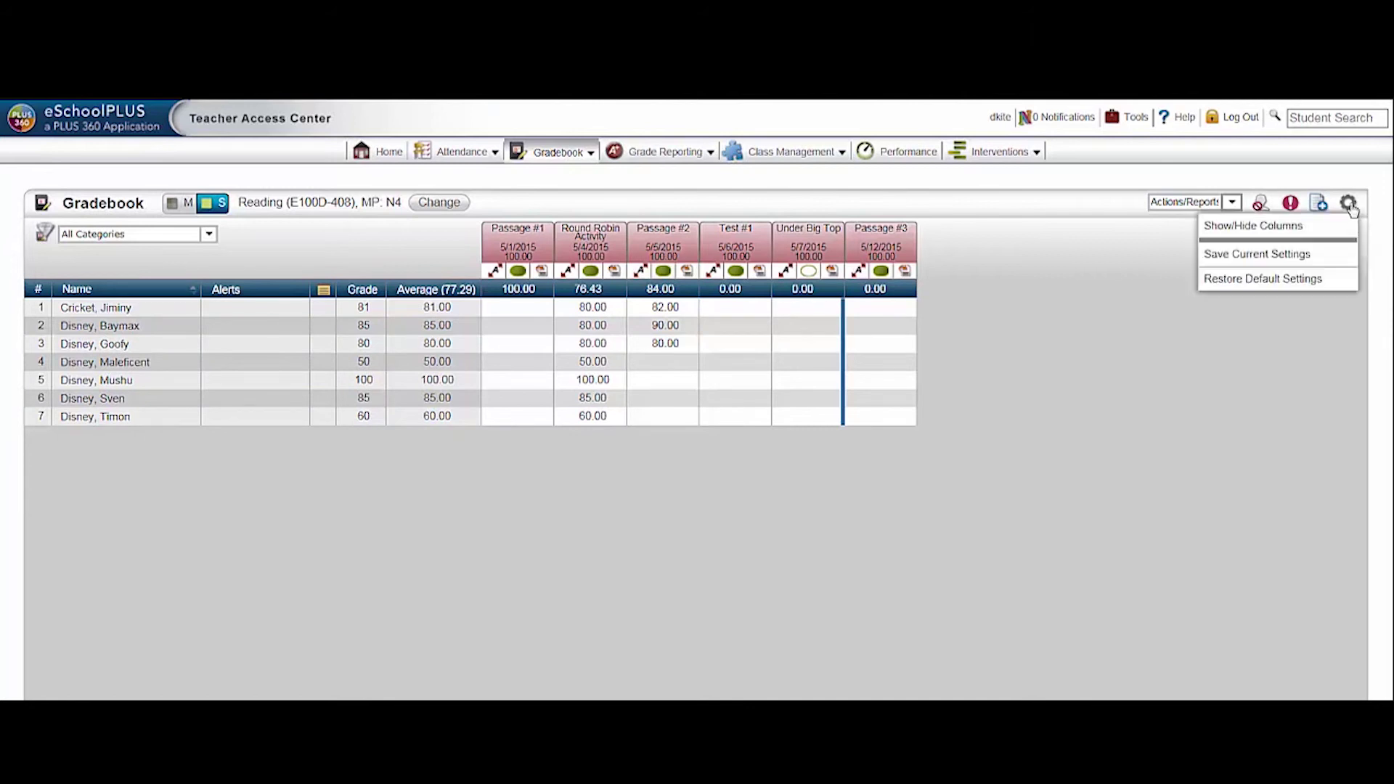
pyautogui.click(1295, 231)
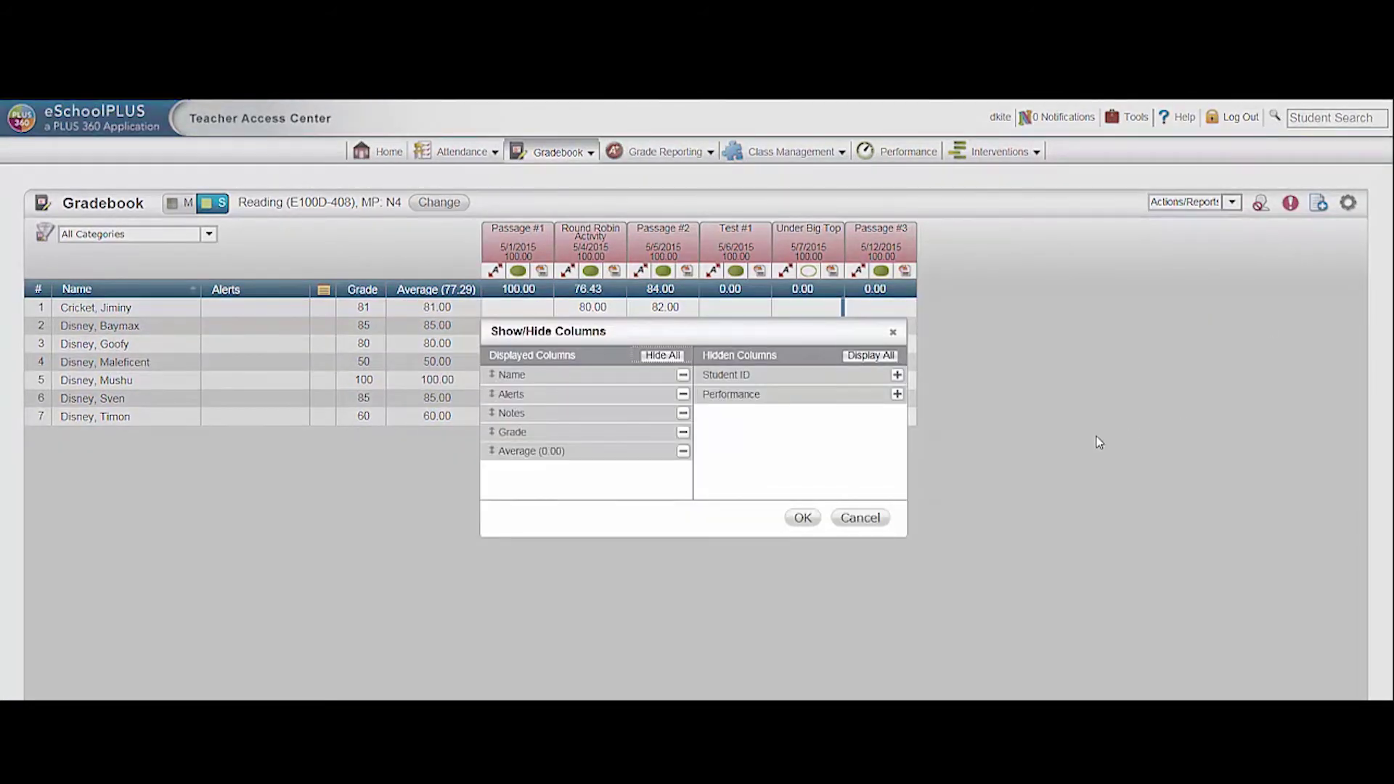
pyautogui.click(897, 395)
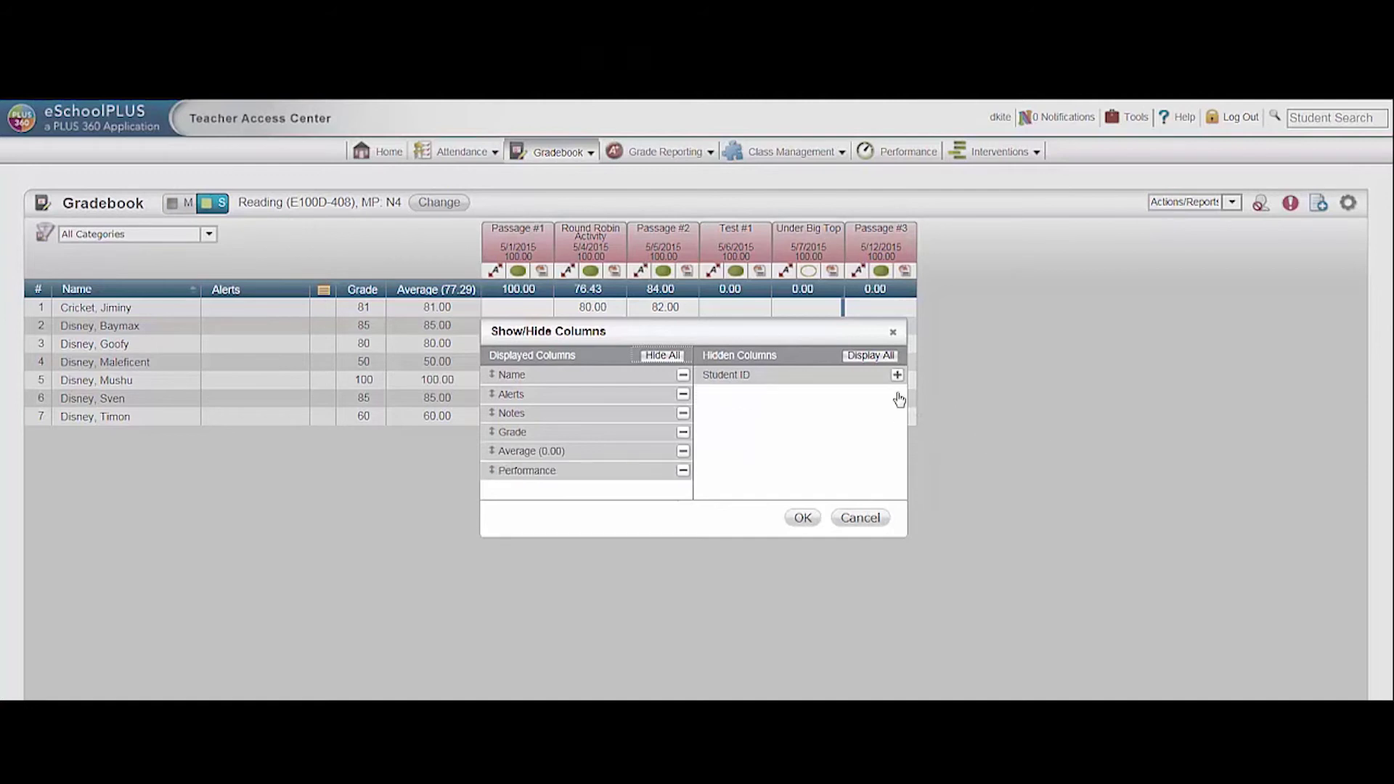
pyautogui.click(683, 451)
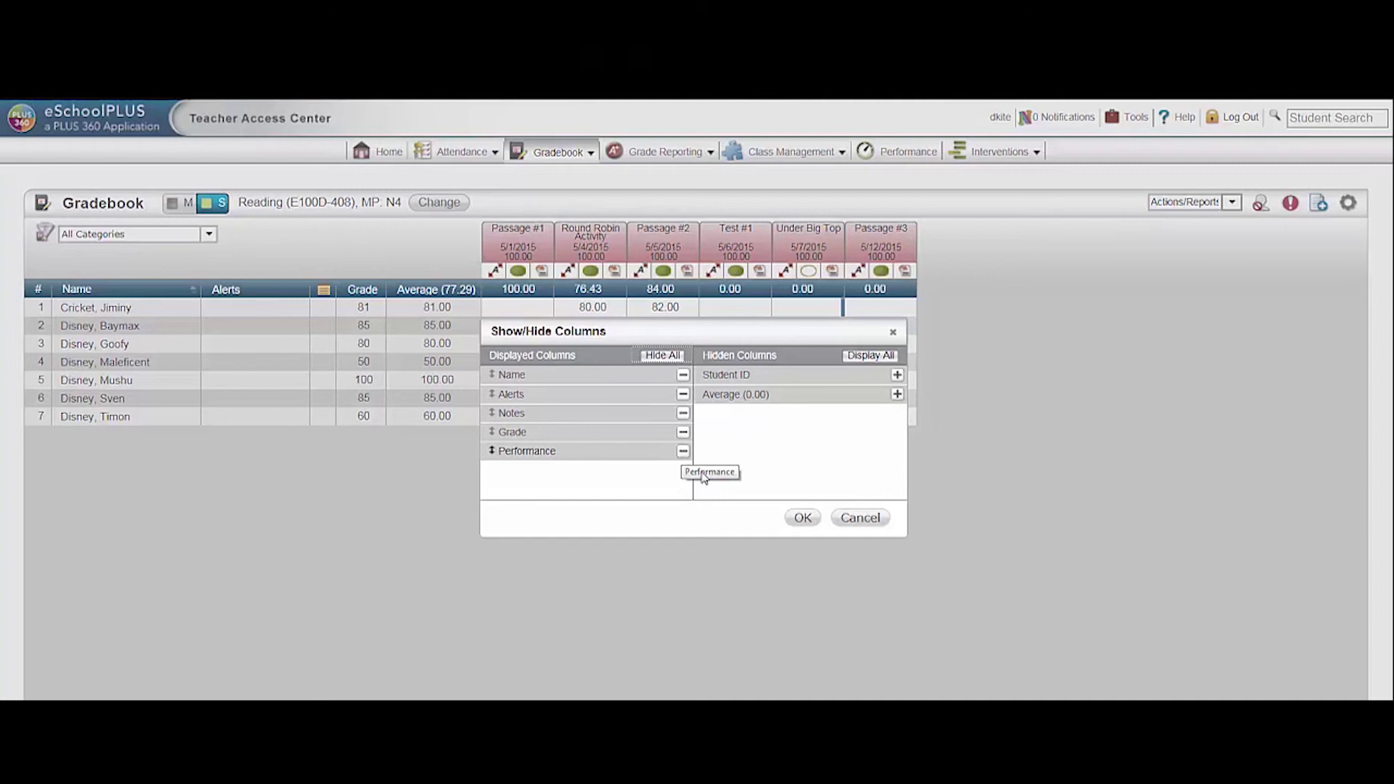
pyautogui.click(806, 522)
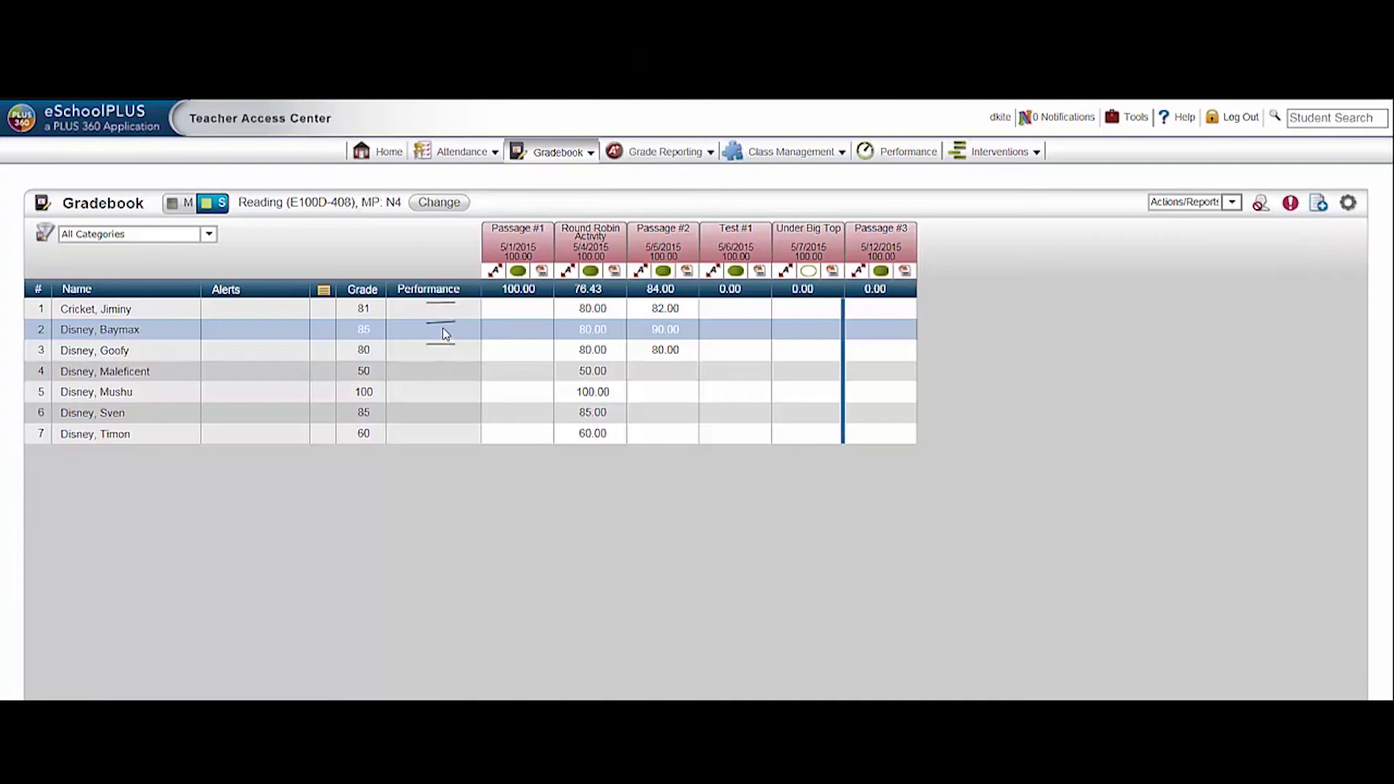
pyautogui.click(446, 334)
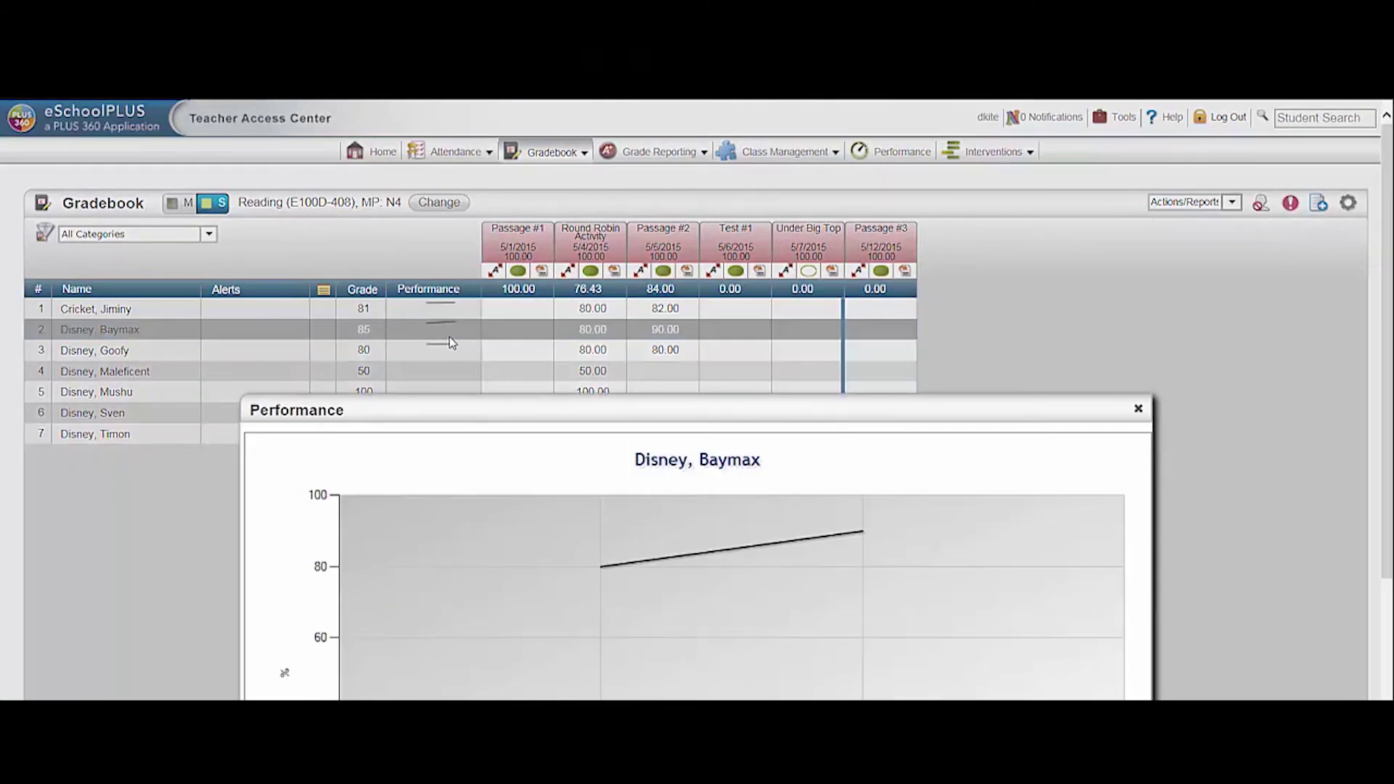
pyautogui.scroll(-3, 503, 533)
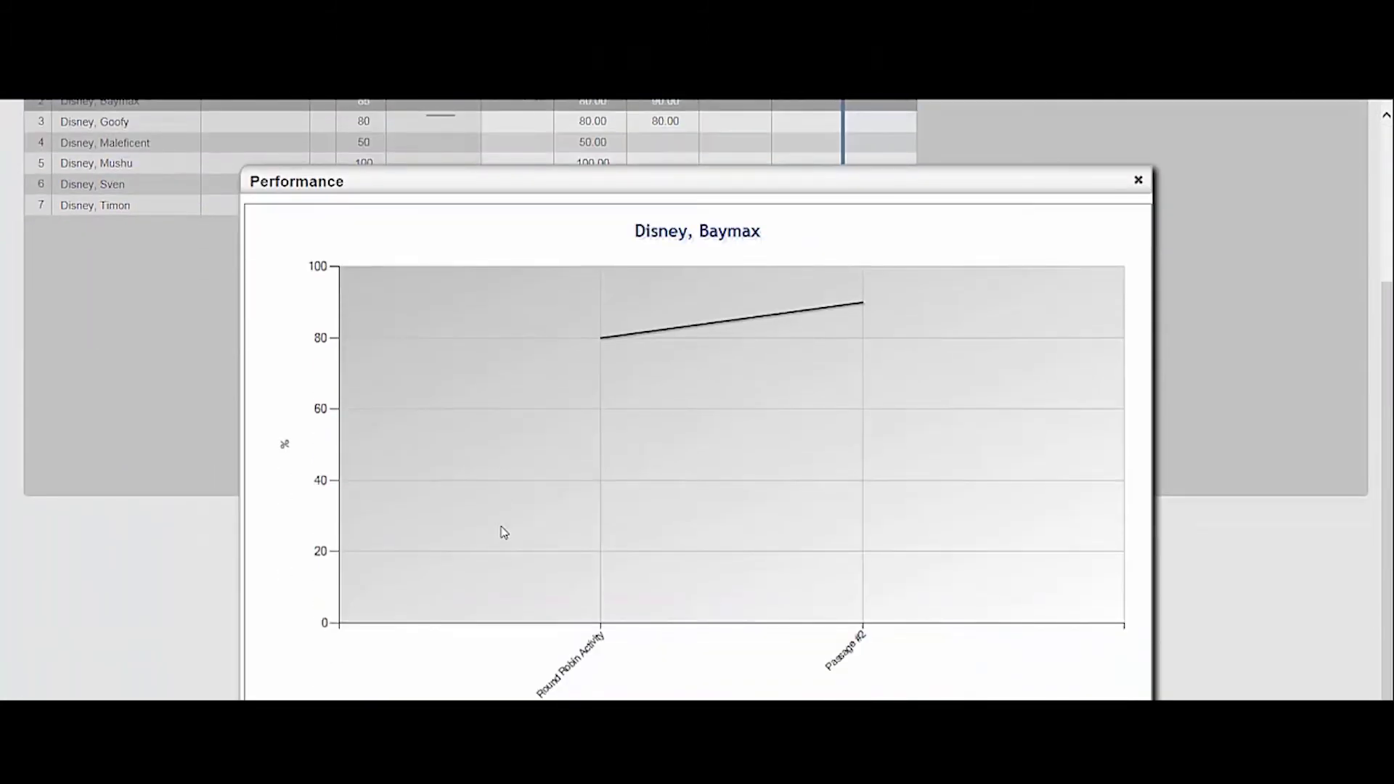
pyautogui.click(1138, 182)
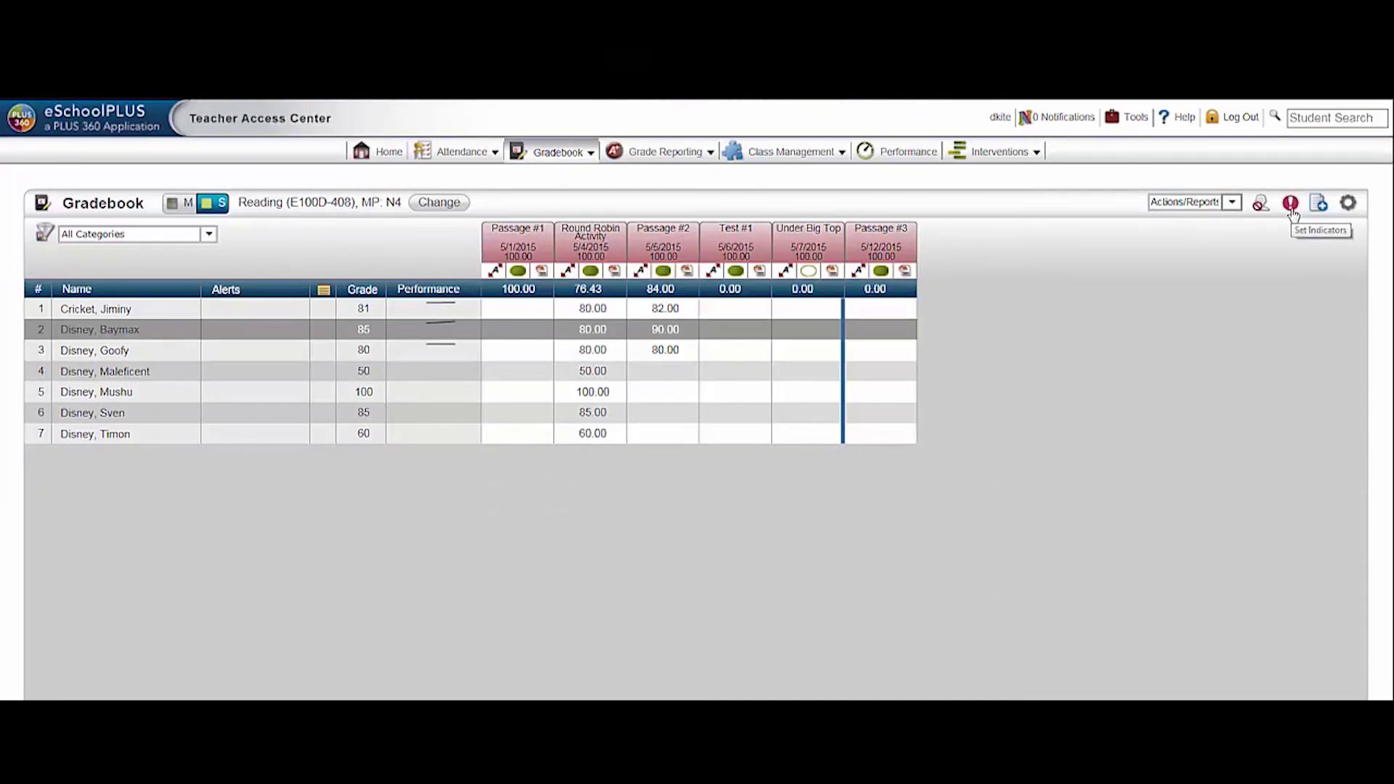
# Step: Check the Set Indicators list, then set withdrawn students to Sort with active students
pyautogui.click(1292, 211)
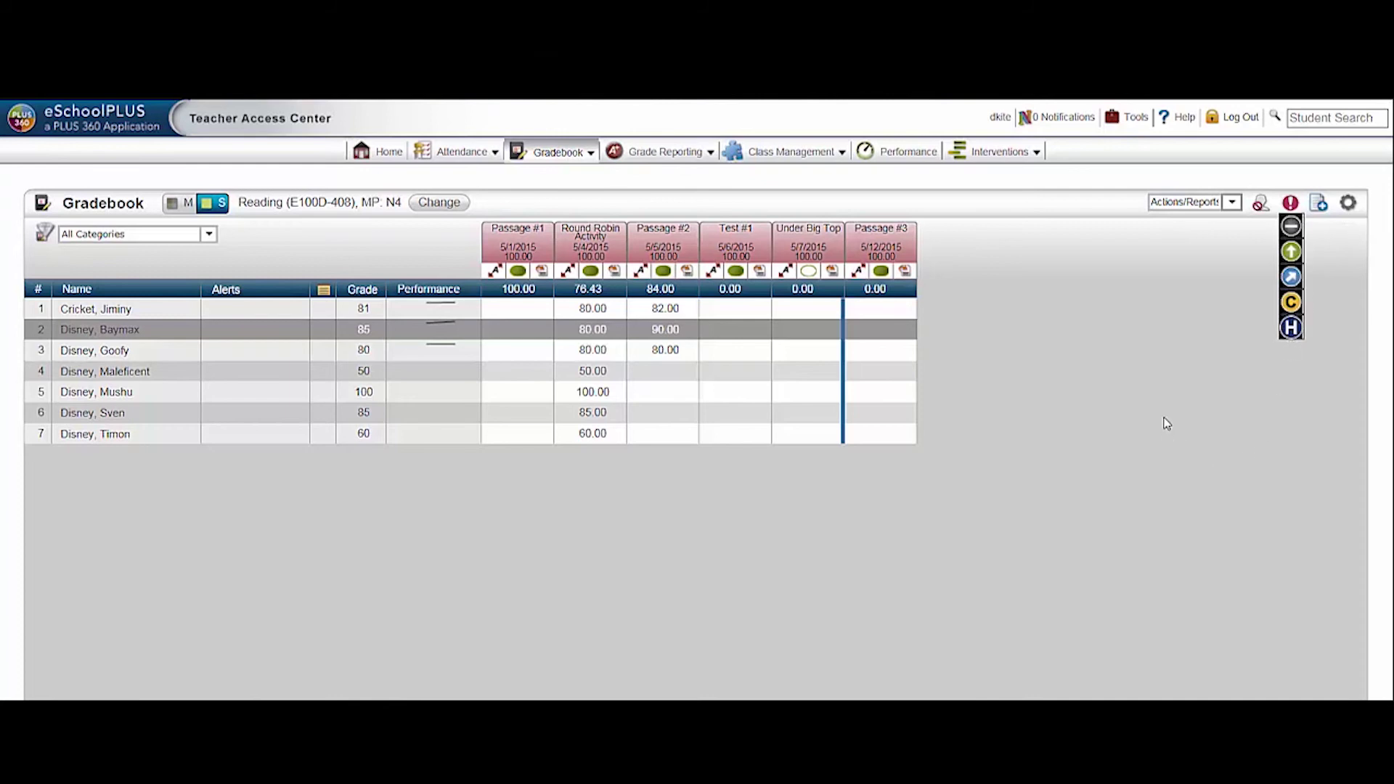
pyautogui.click(1263, 209)
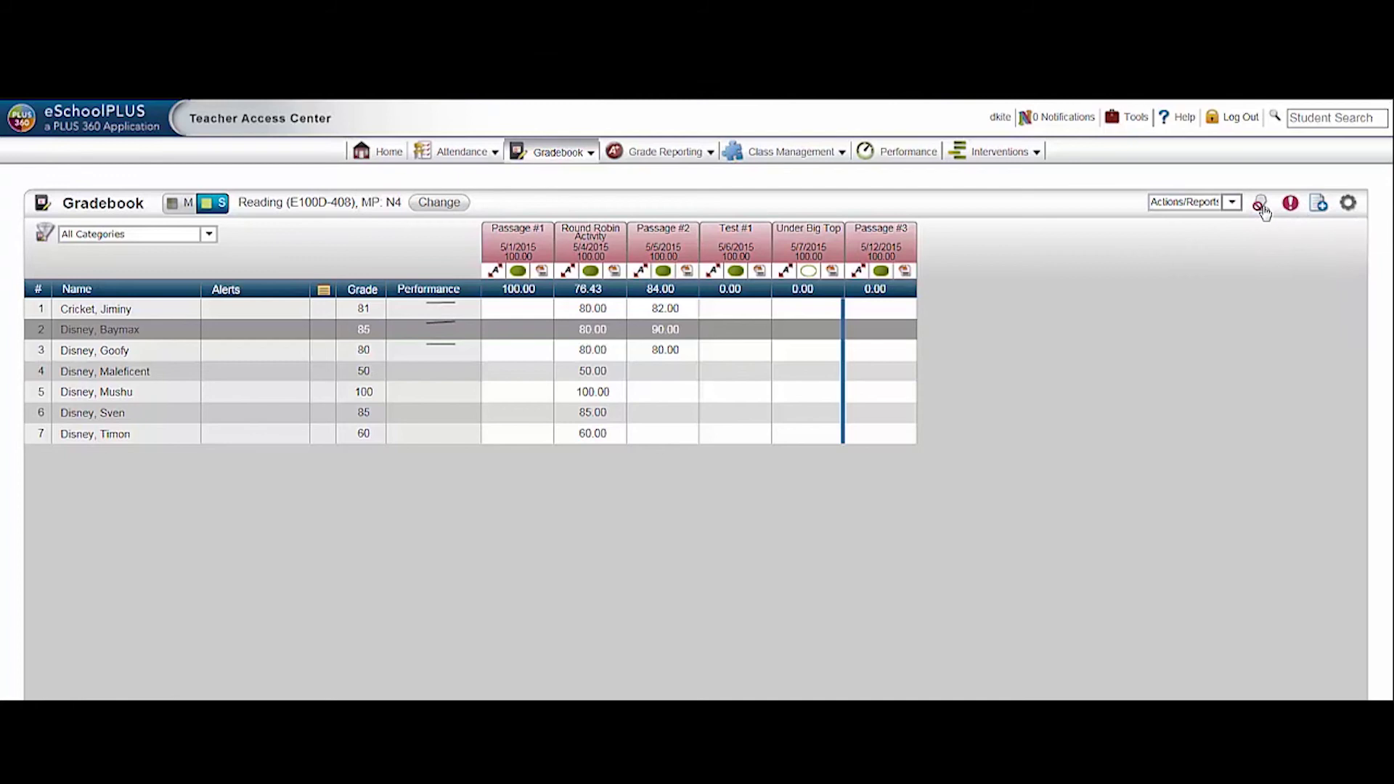
pyautogui.click(1264, 211)
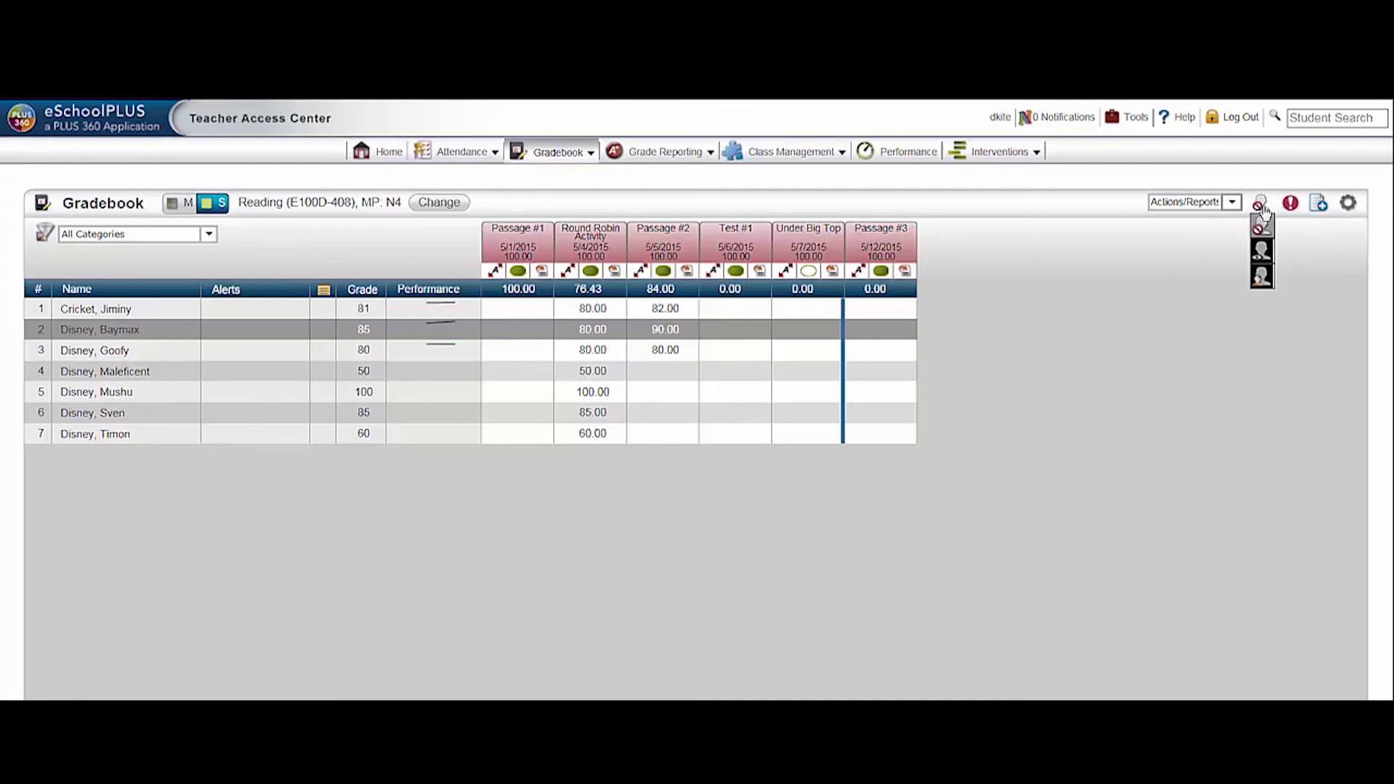
pyautogui.click(1264, 254)
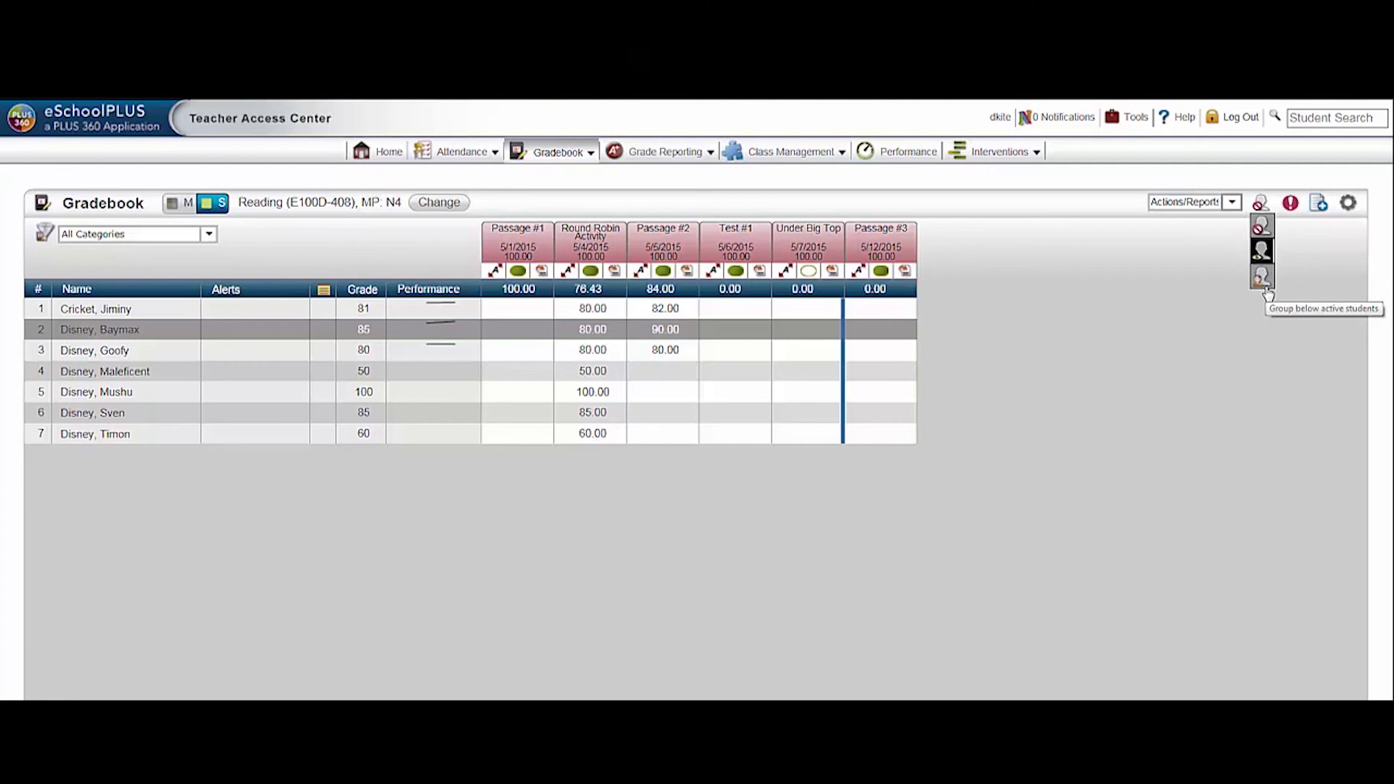
# Step: Load the gradebook for Reading (E100D-407) from the Class List
pyautogui.click(1232, 204)
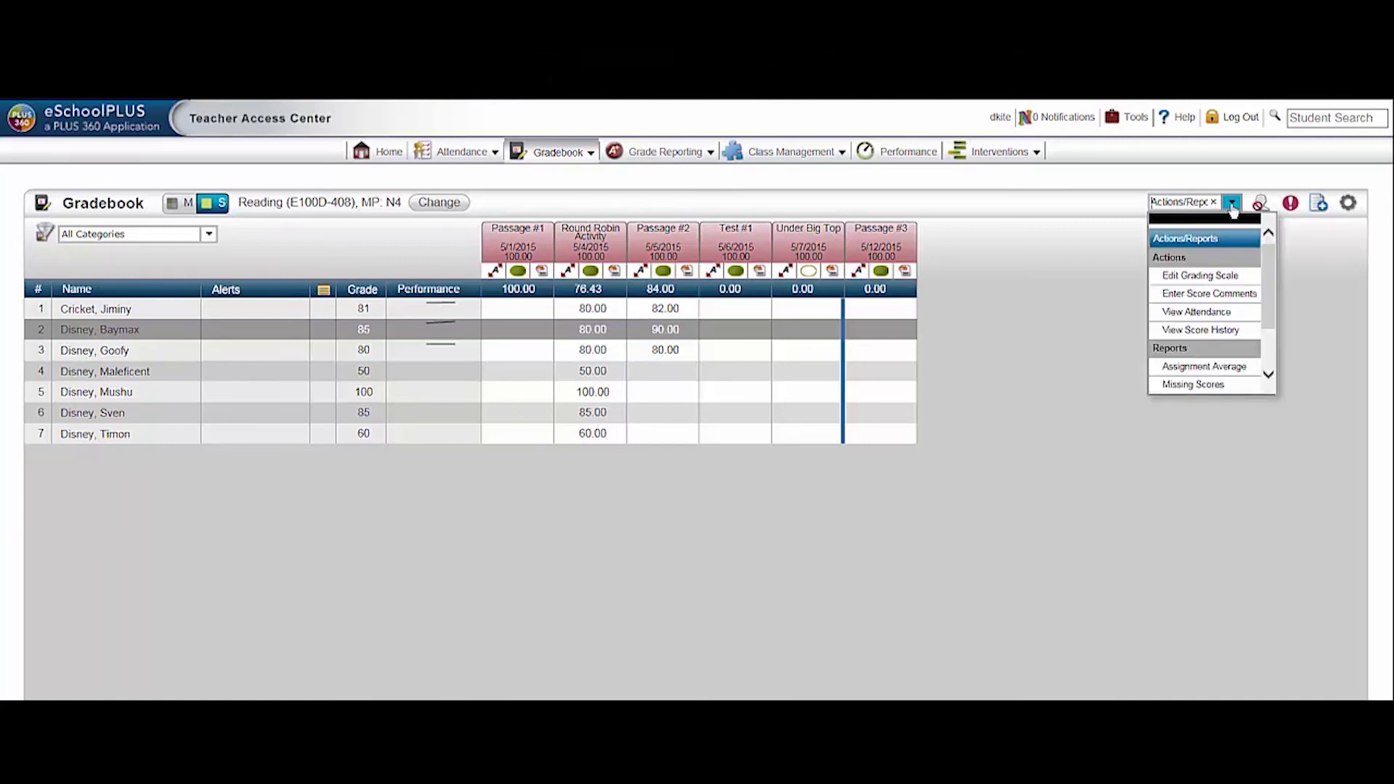
pyautogui.click(1272, 287)
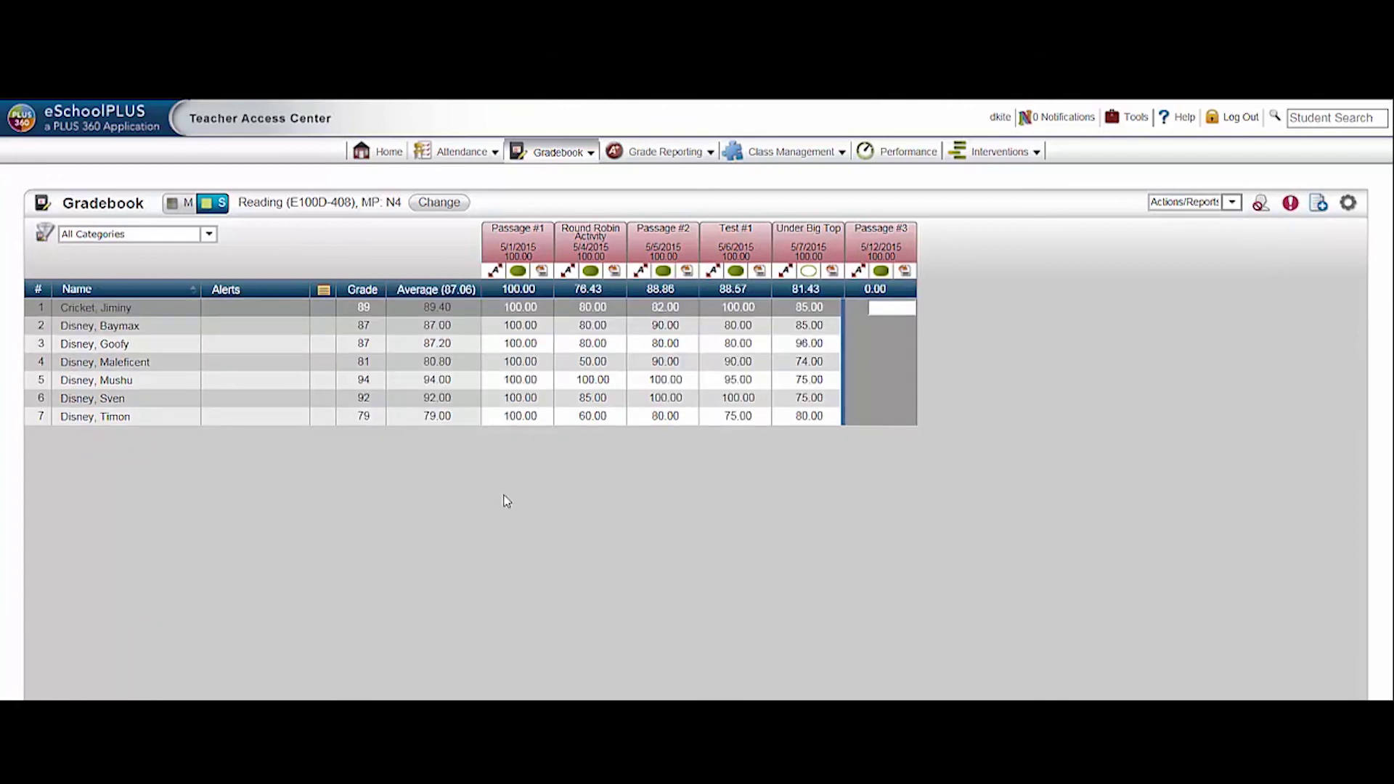
pyautogui.click(439, 206)
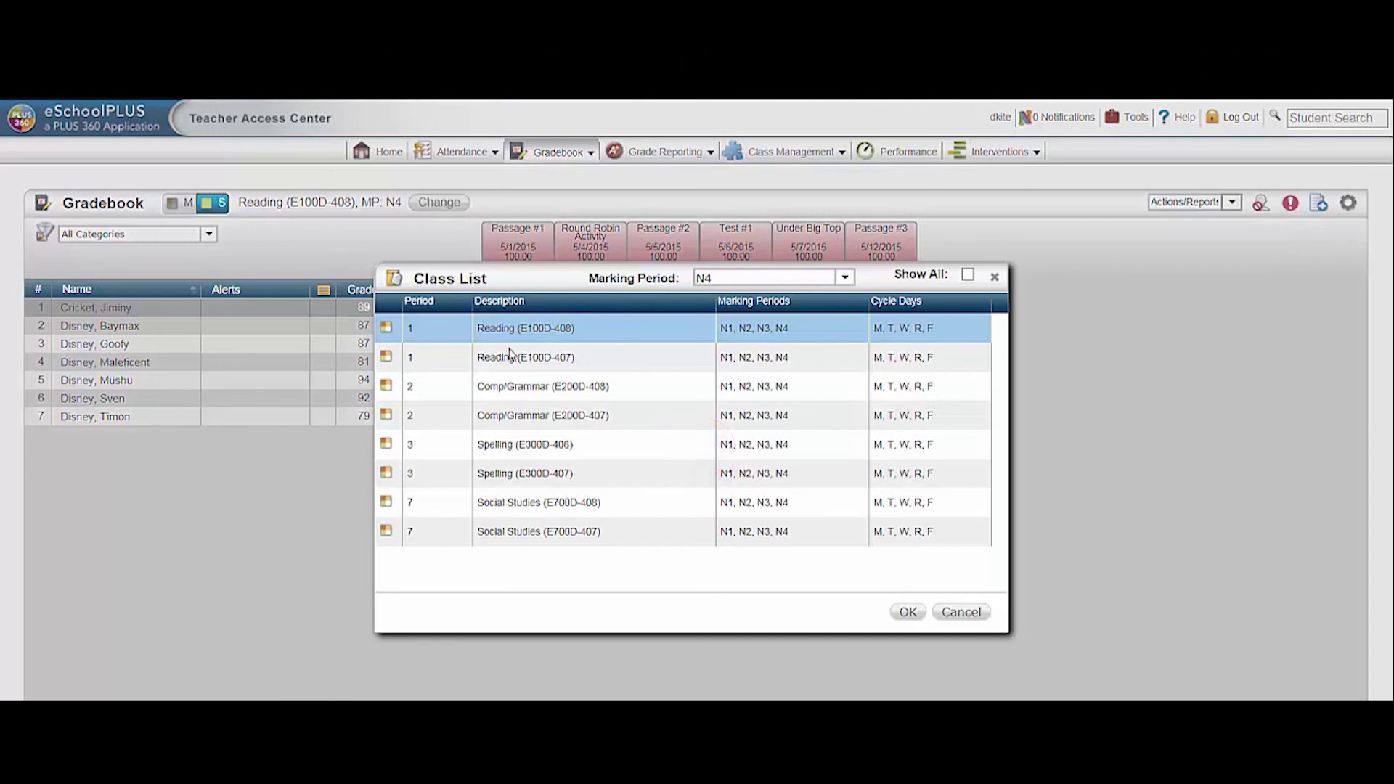
pyautogui.click(514, 361)
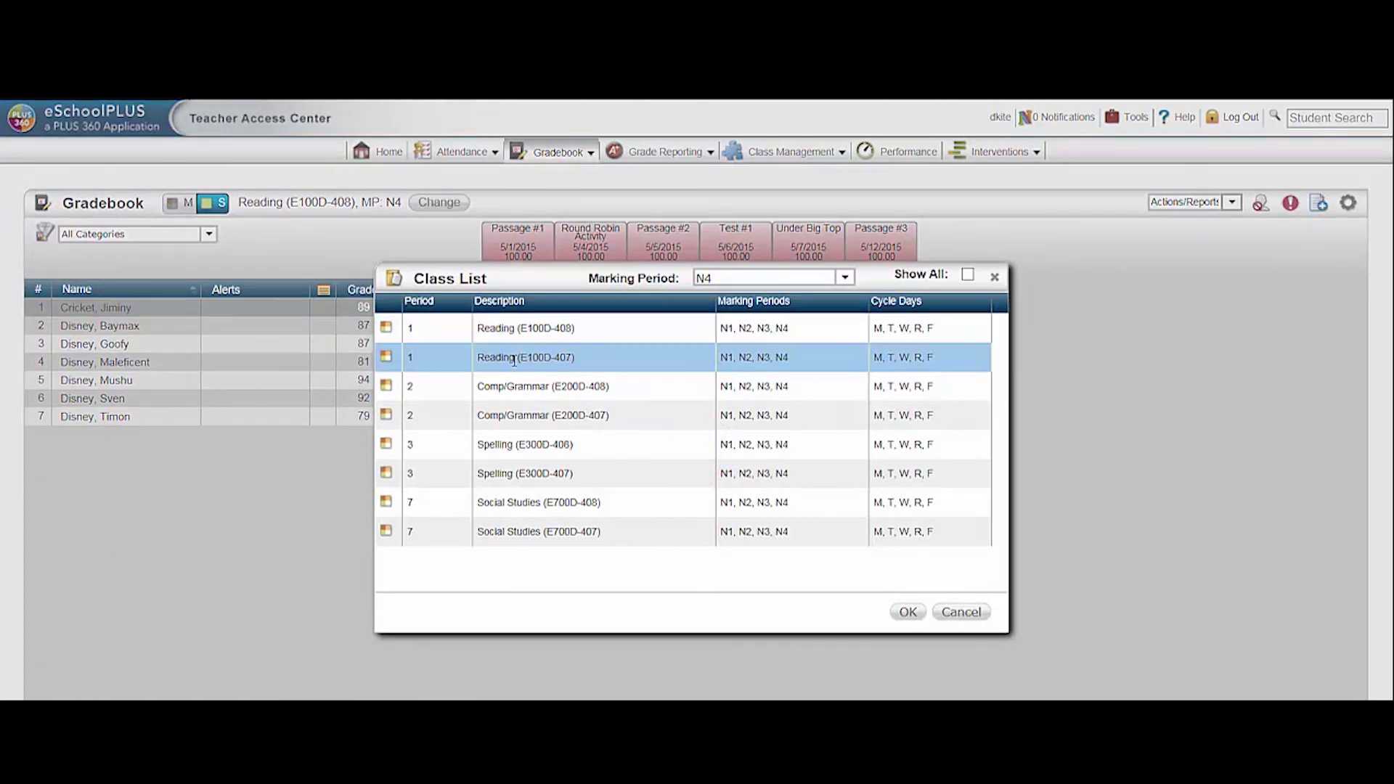
pyautogui.click(908, 612)
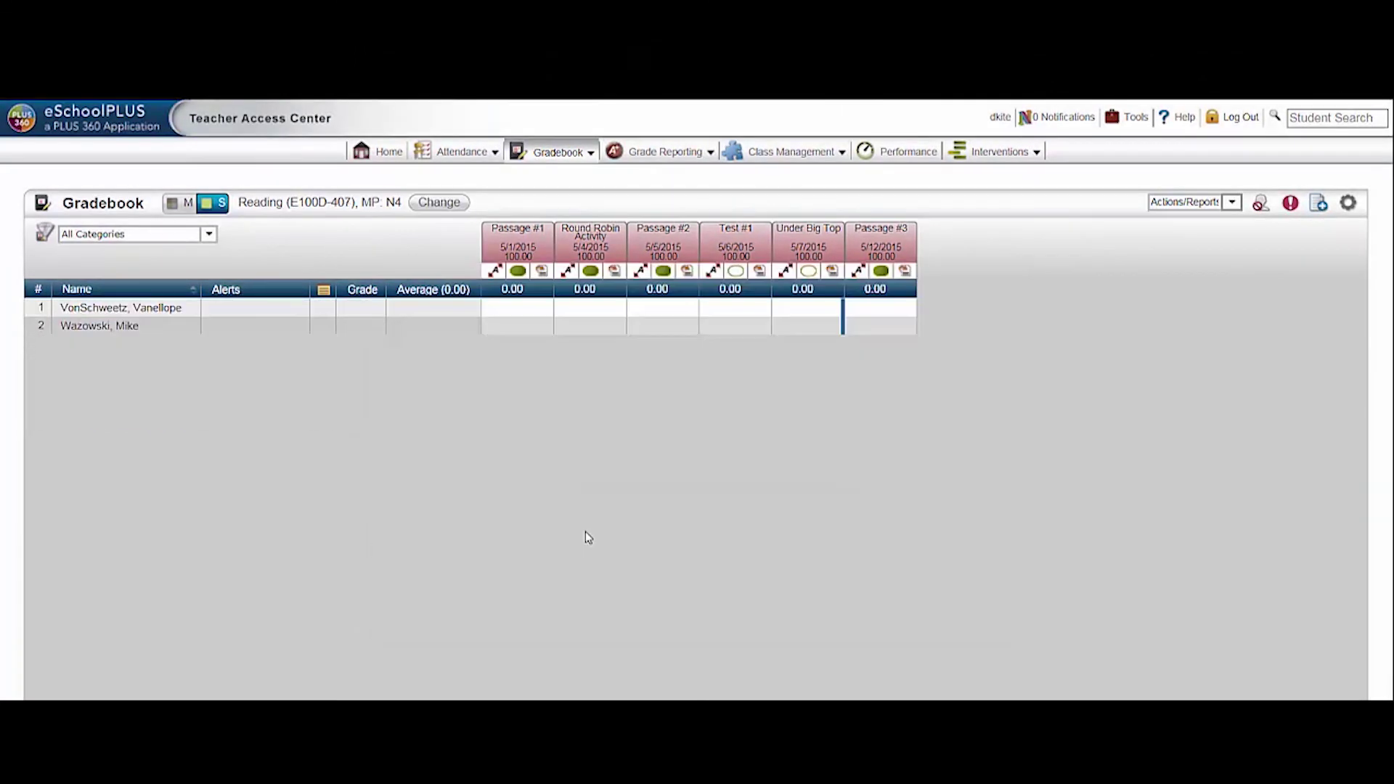
# Step: Return to the home page's My Classes list and show the Tools menu links
pyautogui.click(371, 158)
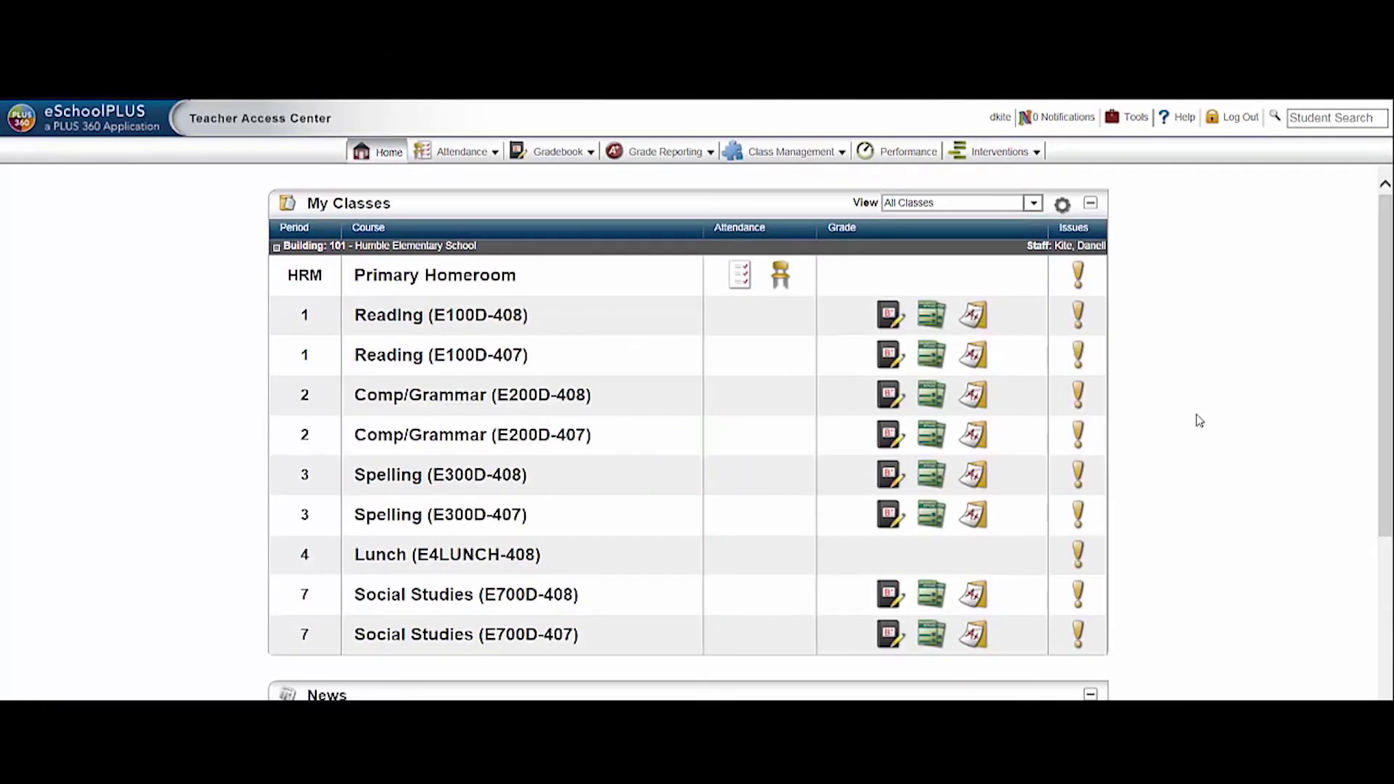
pyautogui.click(1125, 122)
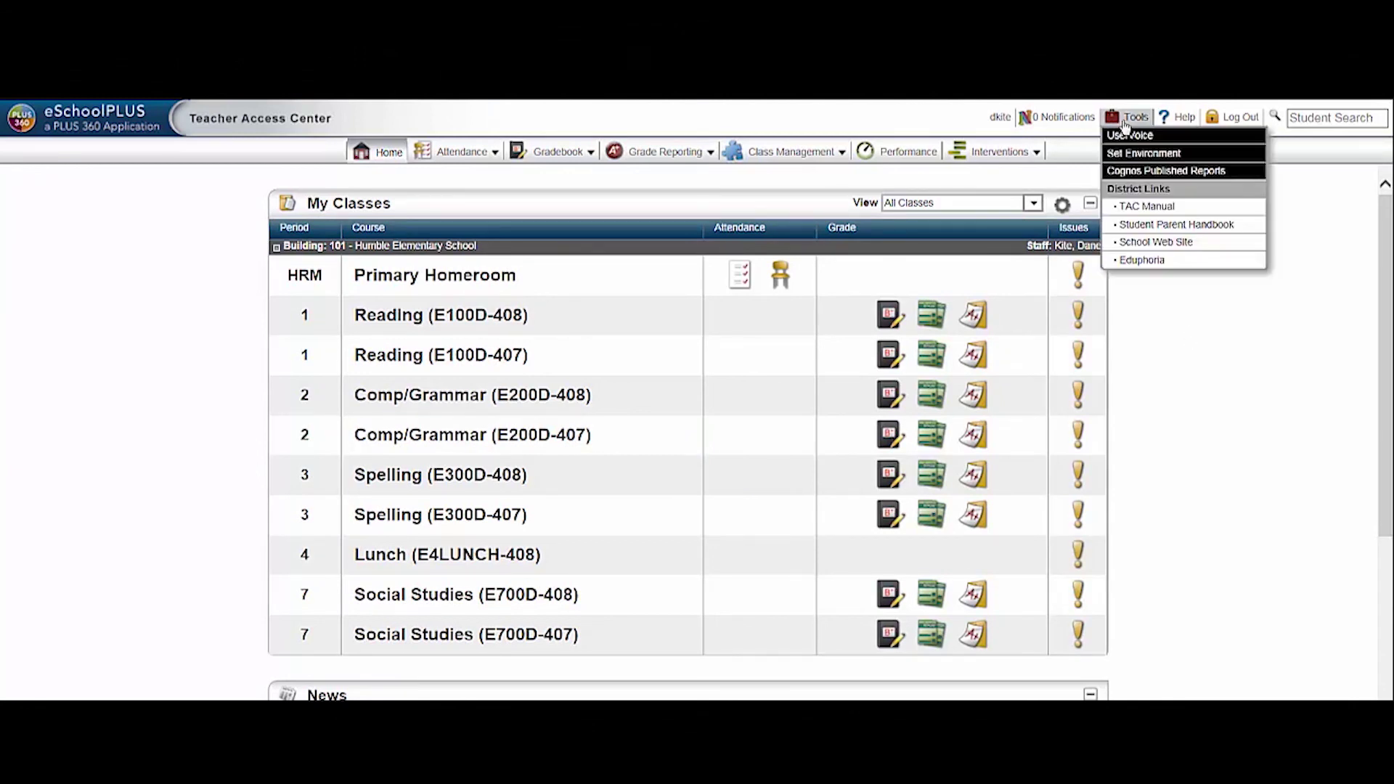